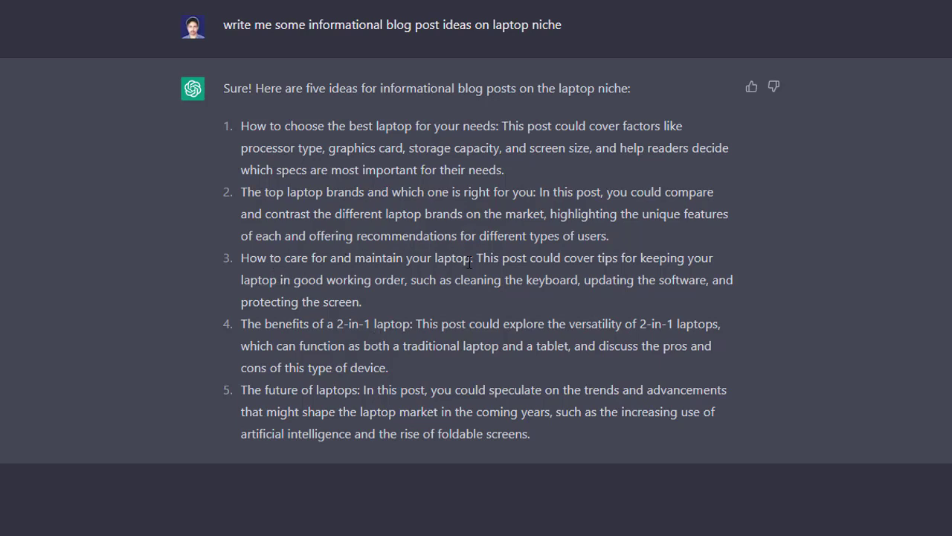
drag(470, 261, 412, 260)
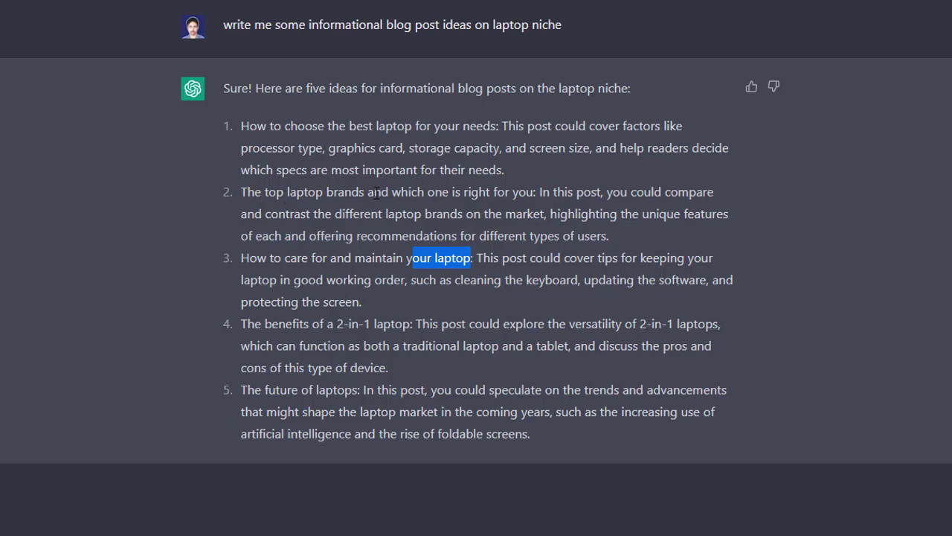
drag(305, 128, 460, 120)
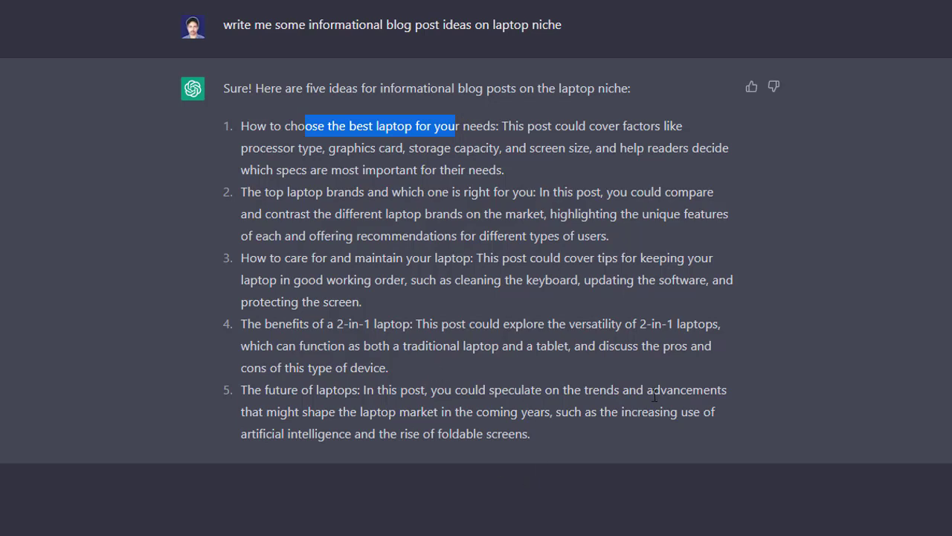
drag(574, 441, 222, 89)
click(222, 89)
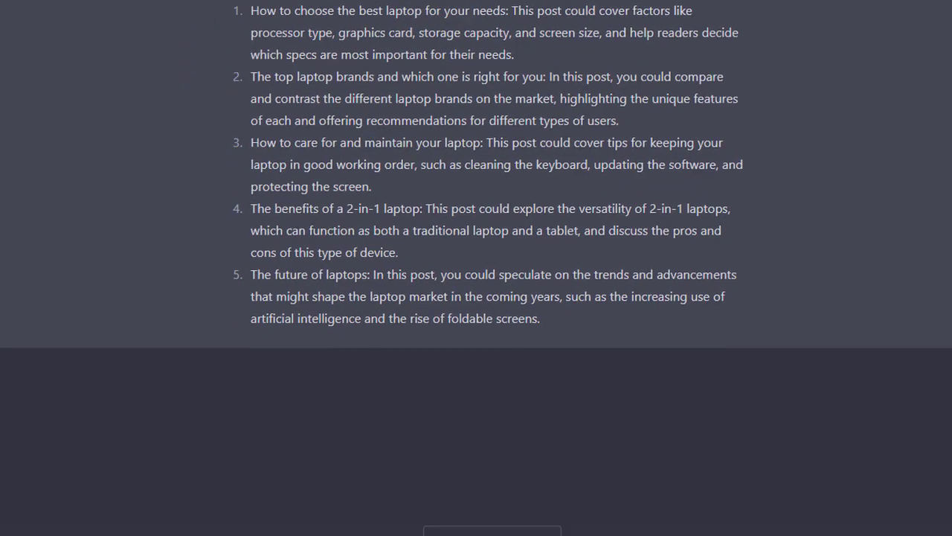
- Draft the prompt 'Write a blog post on "how to fix a slow laptop"' in the chat
key(ctrl+a)
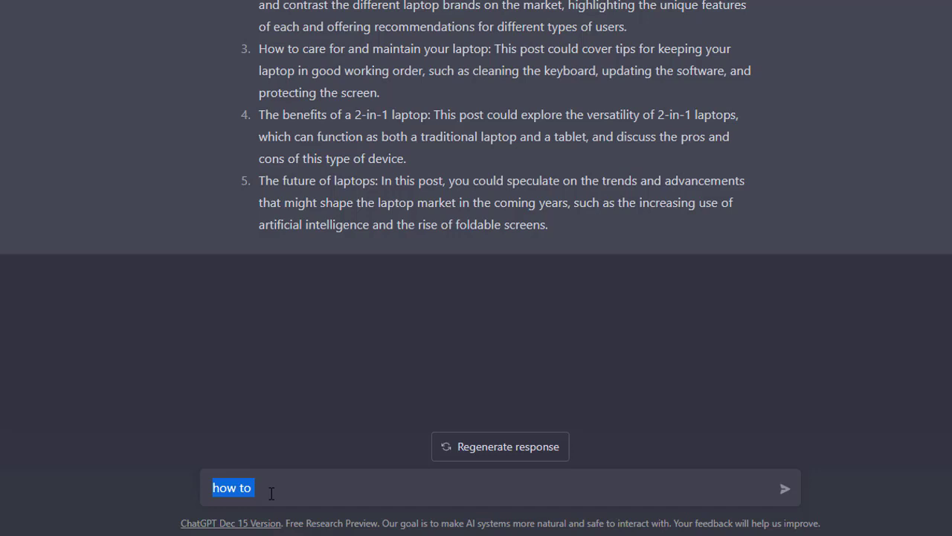
text(how to fix s )
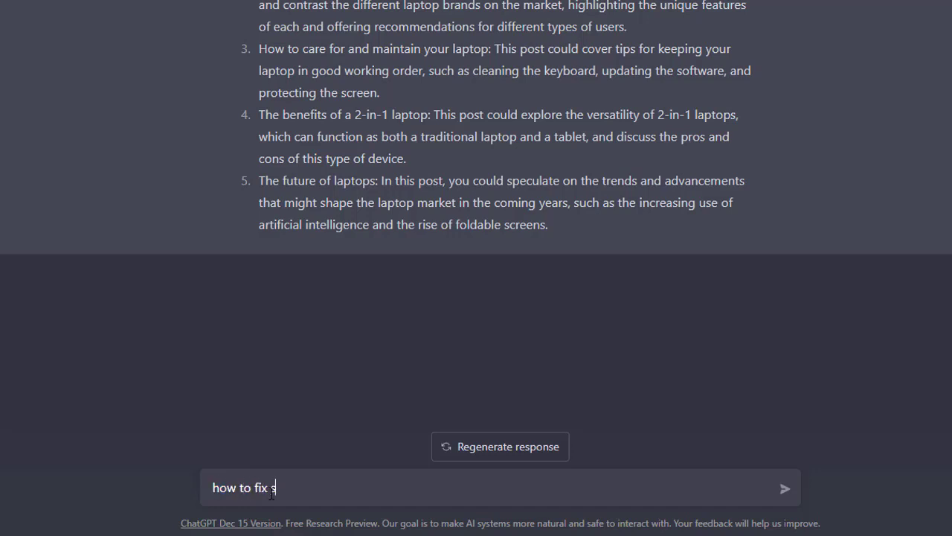
text(slow laptopWrite a blog po)
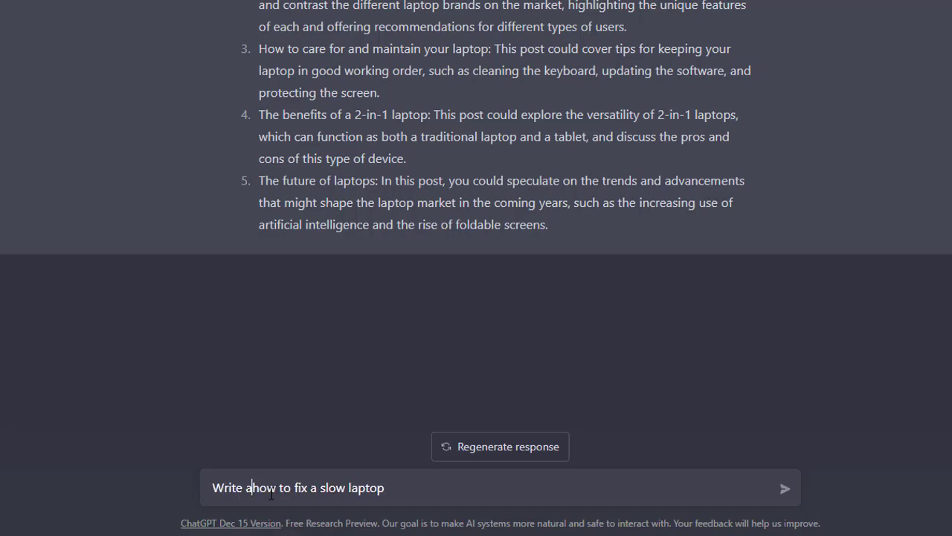
text(st on ")
key(End)
text(")
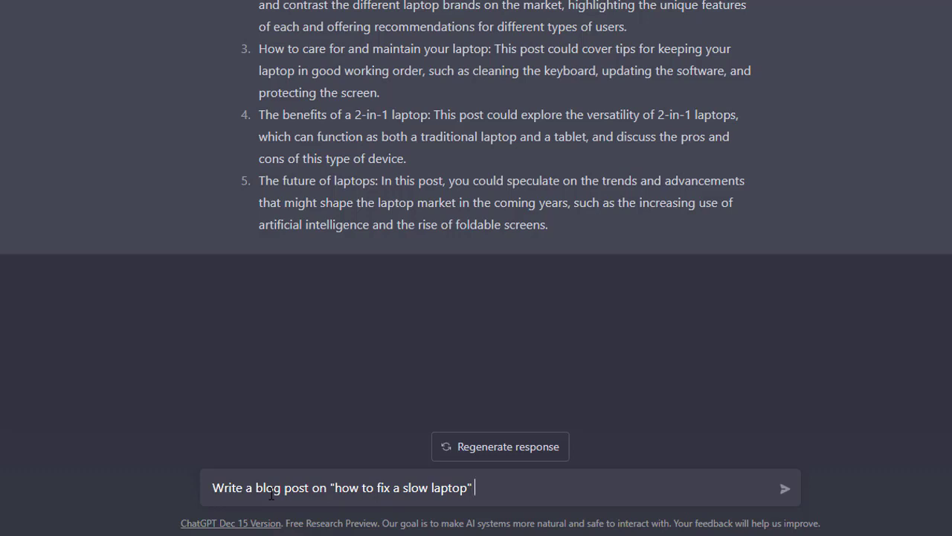
- Append 'introduction paragraph: 200 words' to the prompt and send it
text(introduction paragraph)
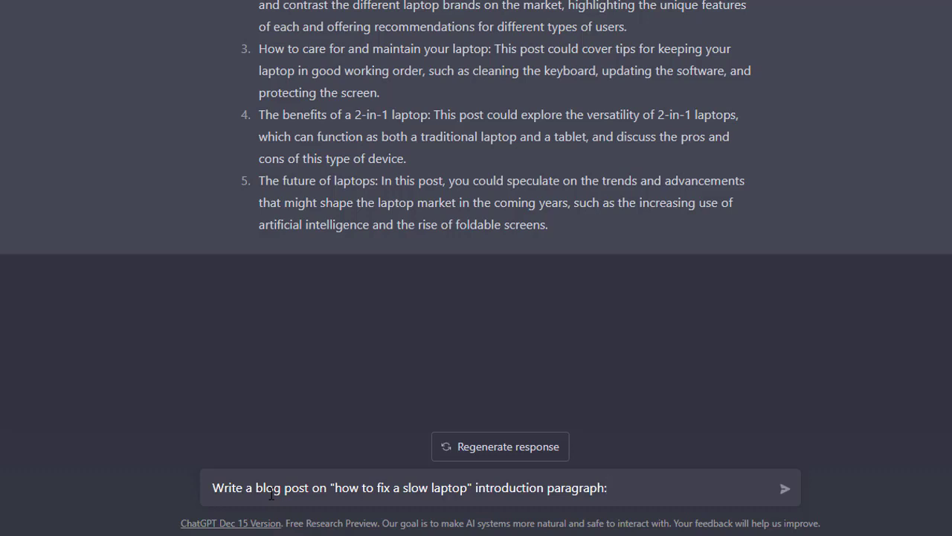
text(: 200 words)
key(Return)
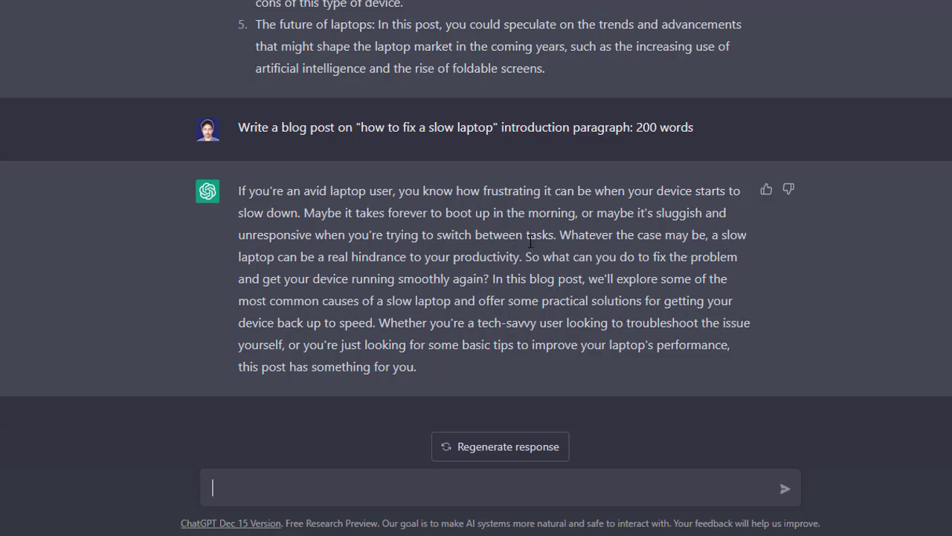
drag(477, 366, 362, 279)
click(406, 250)
drag(494, 384, 220, 194)
click(406, 407)
- Copy the topic 'how to fix a slow laptop' from the sent prompt and search Google for it in a new tab
drag(497, 128, 364, 127)
key(ctrl+c)
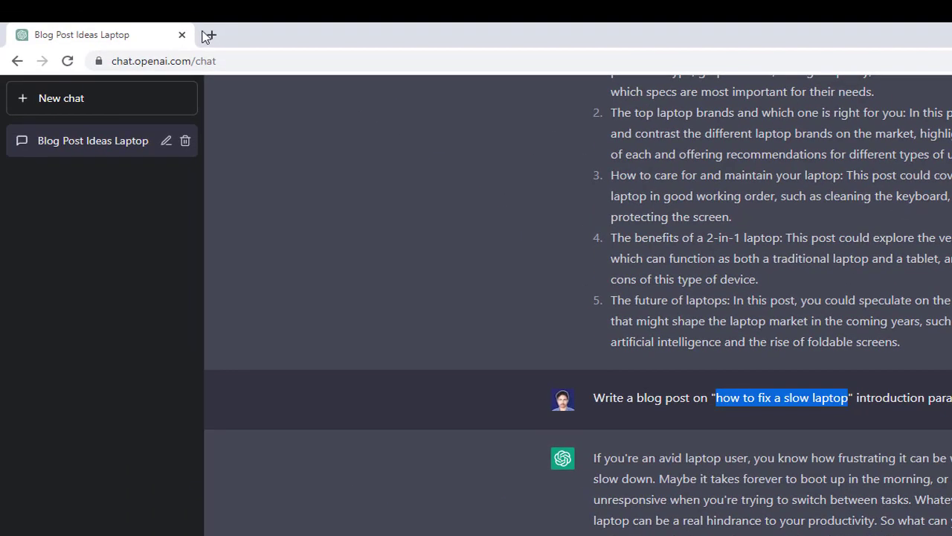
click(207, 35)
key(ctrl+v)
key(Return)
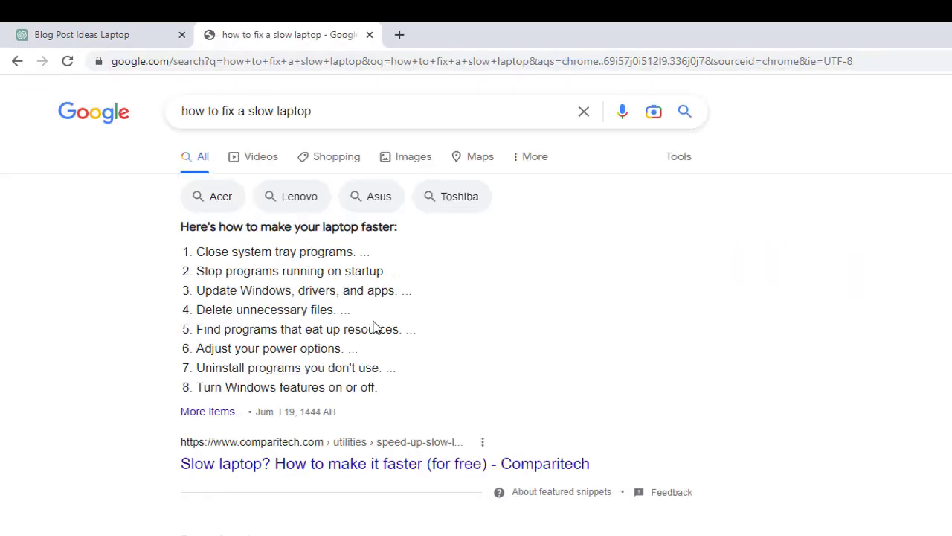
- Open the Comparitech slow-laptop article and the HelloTech 'Why Your Laptop Is Slow and How to Fix It' result in new tabs
scroll(380, 331, down, 2)
right_click(325, 340)
click(322, 350)
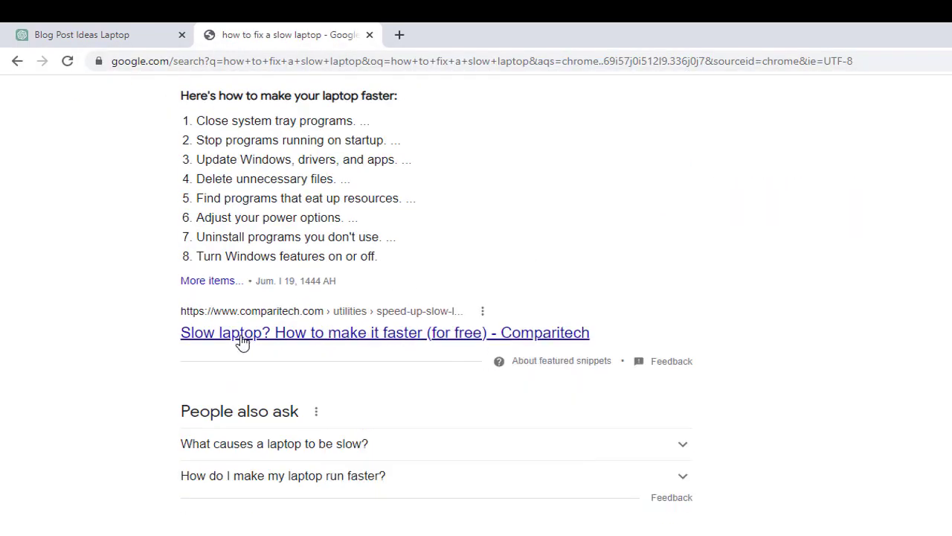
right_click(241, 339)
click(386, 348)
right_click(354, 328)
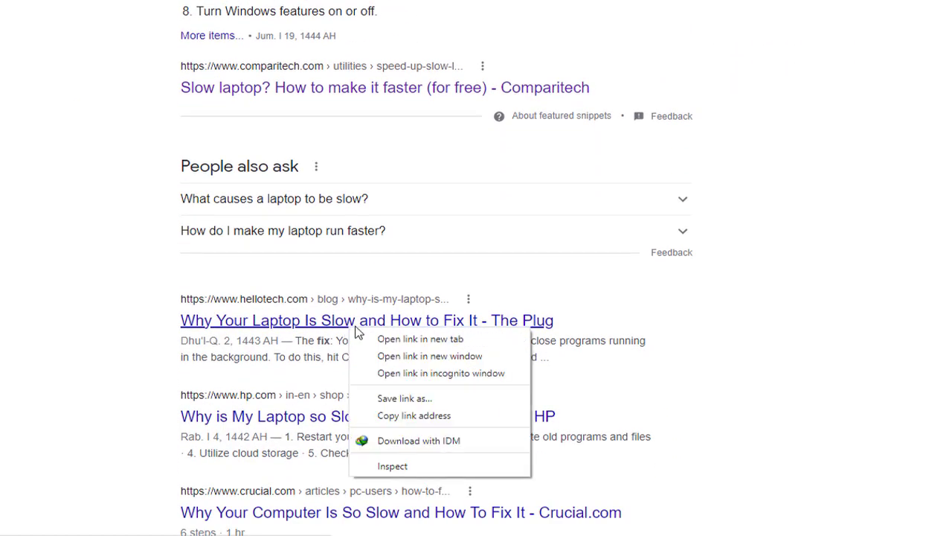
click(413, 341)
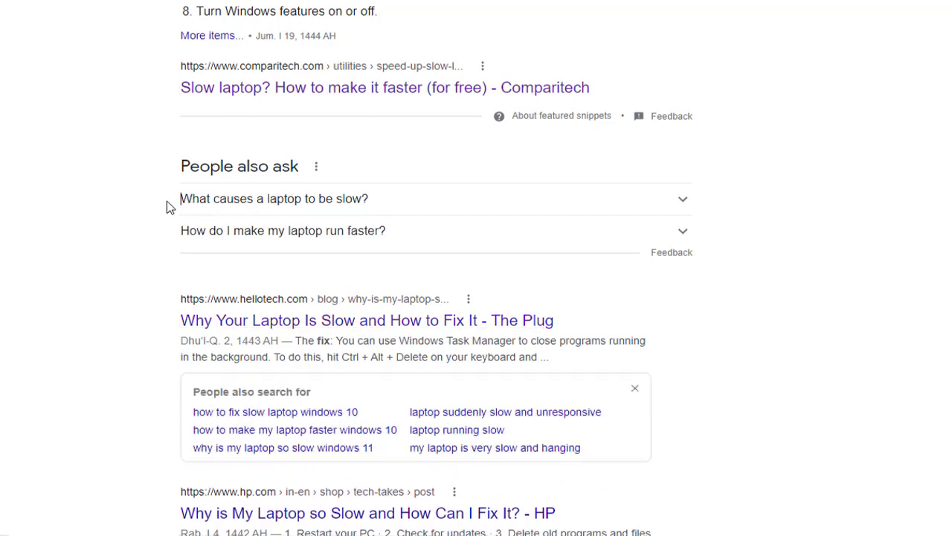
- Copy the questions 'What causes a laptop to be slow?' and 'How do I make my laptop run faster?' from Google into a Notepad note
drag(168, 202, 370, 212)
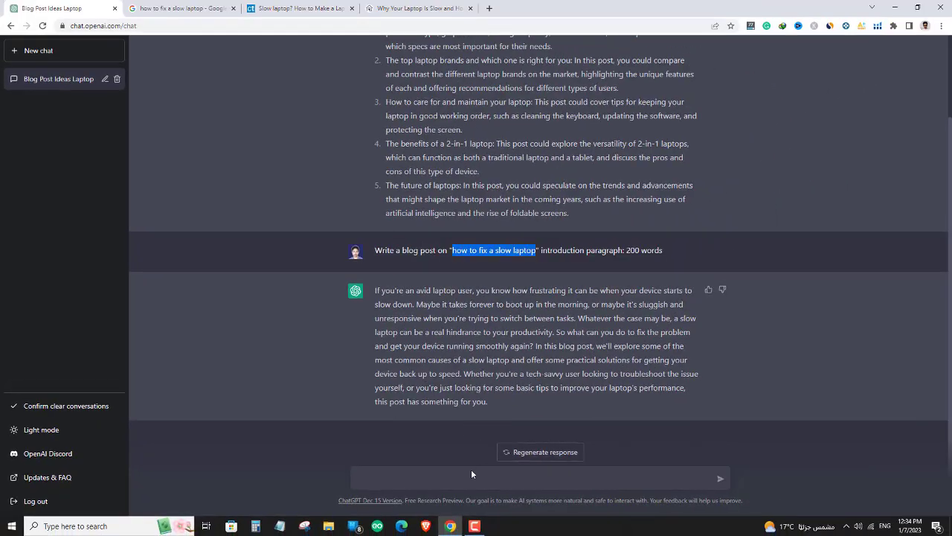
text(What causes a laptop to be slow?)
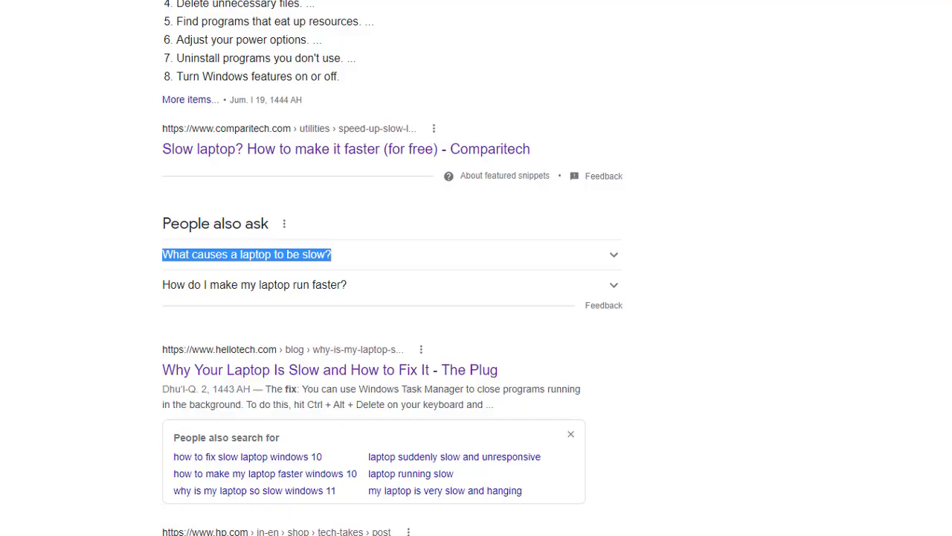
drag(375, 282, 119, 288)
drag(58, 293, 401, 305)
key(ctrl+c)
key(alt+Tab)
key(Return)
key(ctrl+v)
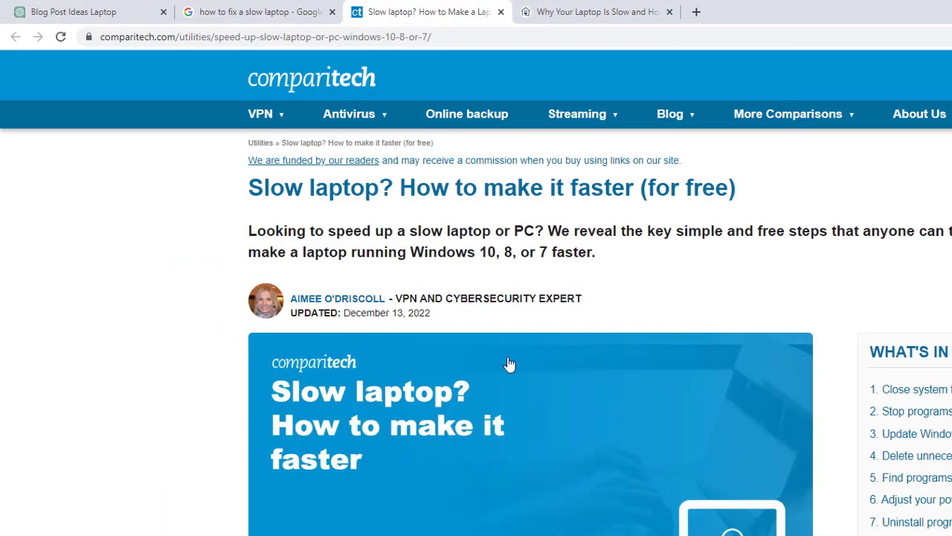
- Copy the Comparitech article's heading 'Stop programs running on startup' into the Notepad note as the third line
scroll(508, 364, down, 10)
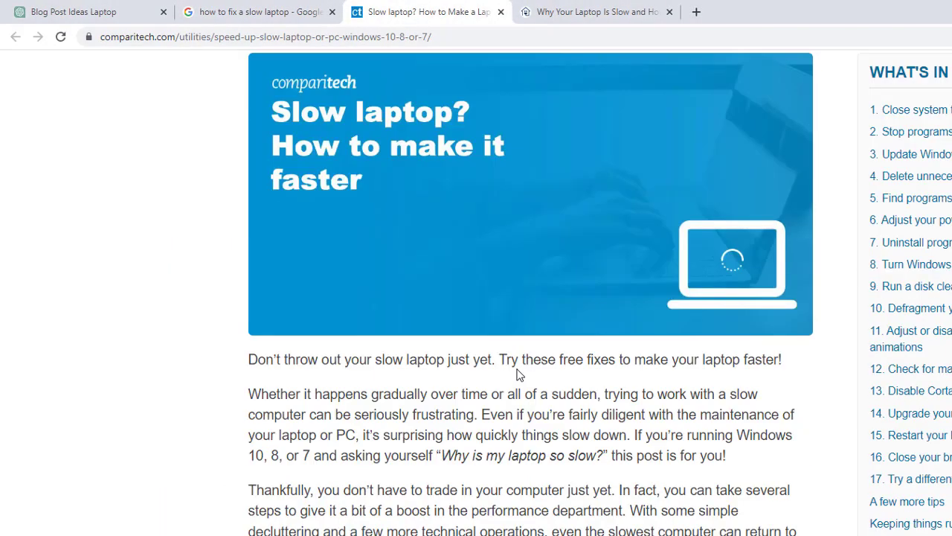
scroll(518, 378, down, 4)
scroll(512, 376, up, 2)
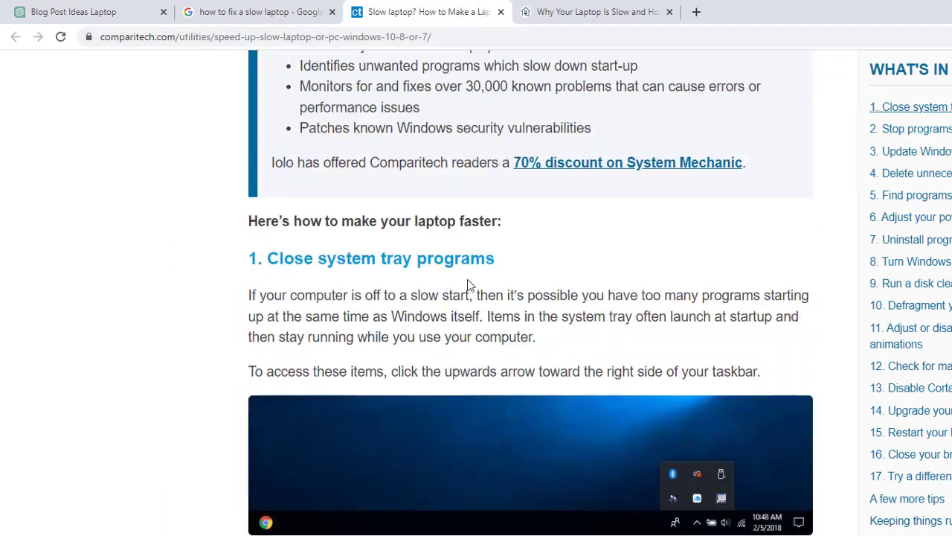
scroll(442, 297, down, 4)
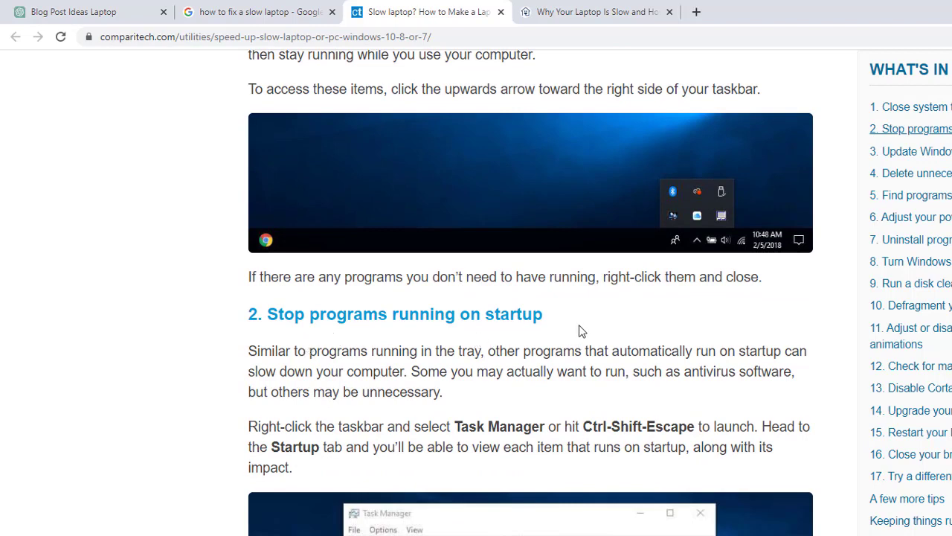
drag(585, 322, 264, 316)
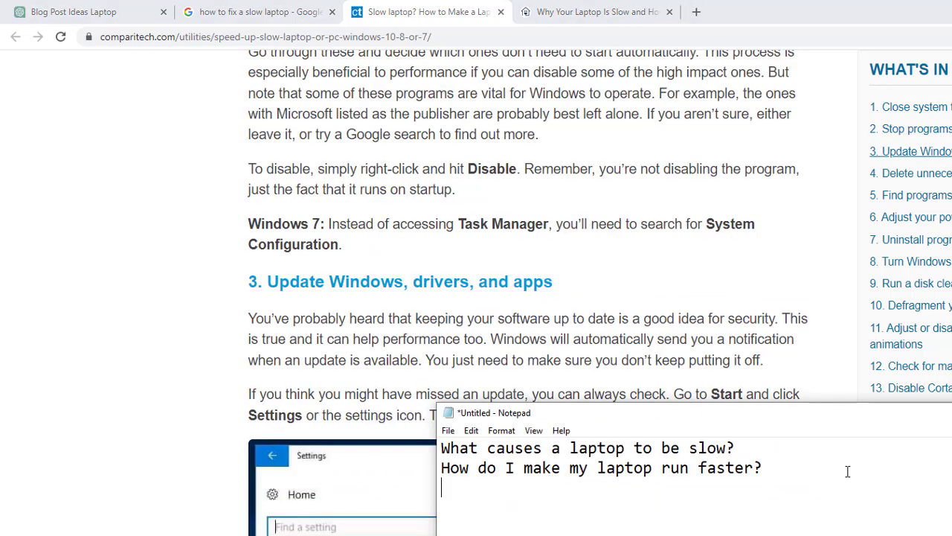
text(Stop programs running on startup)
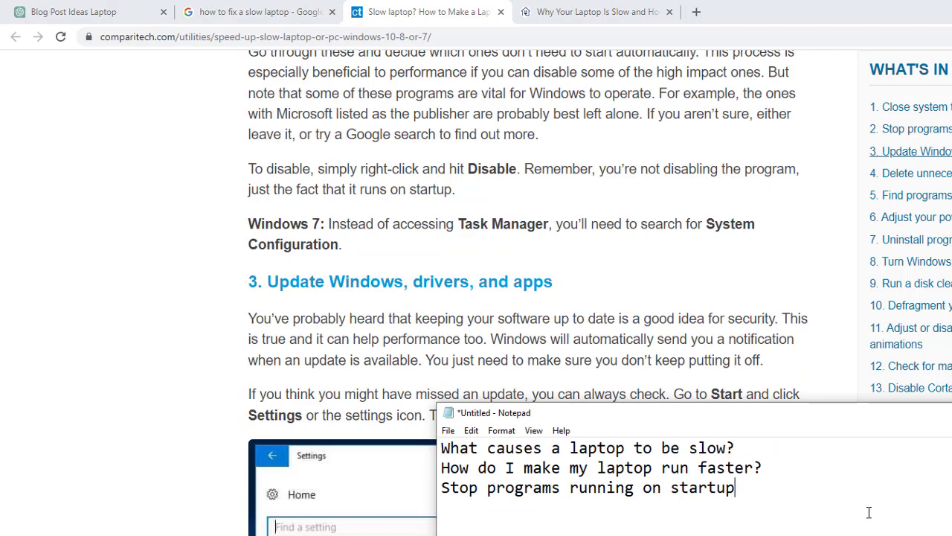
- Add the line 'Update windows and driver' to the Notepad note, based on the article's third fix
key(Return)
text(Update a)
key(BackSpace)
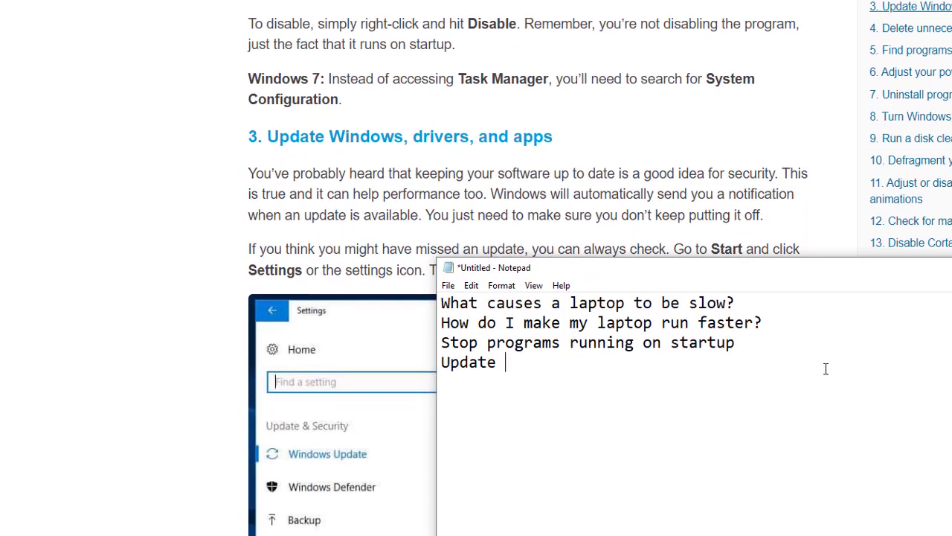
text(windows and driver)
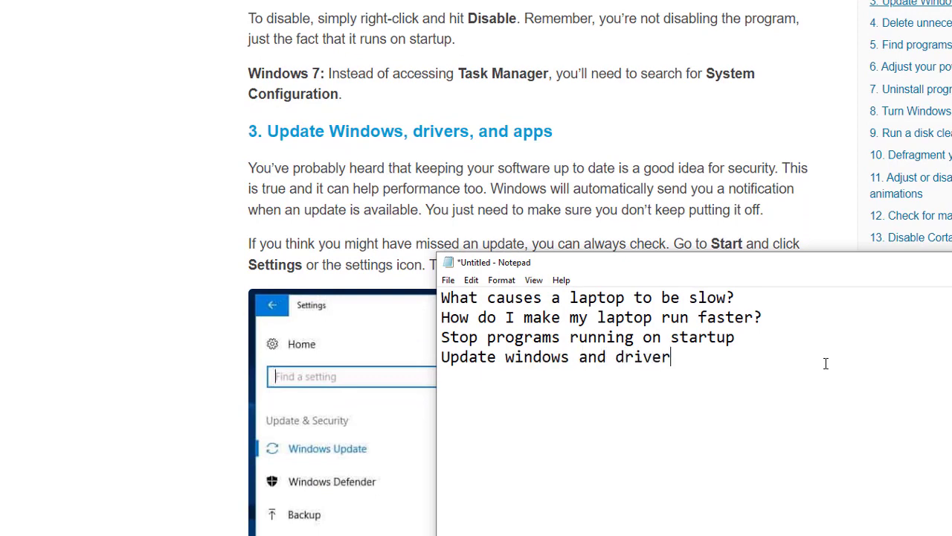
- Skim the Comparitech article's fixes from deleting unnecessary files to uninstalling programs, and select the headings collected in the Notepad note
scroll(366, 164, down, 9)
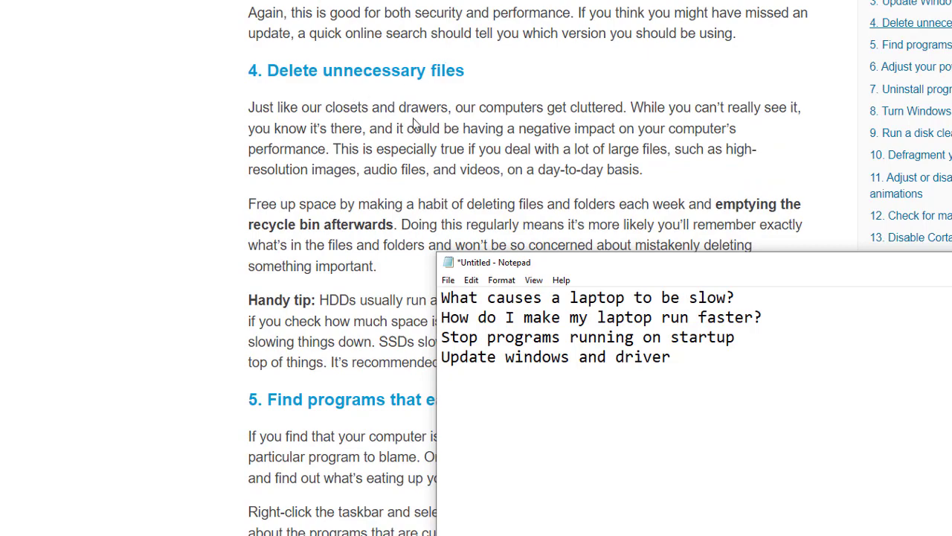
scroll(415, 123, down, 6)
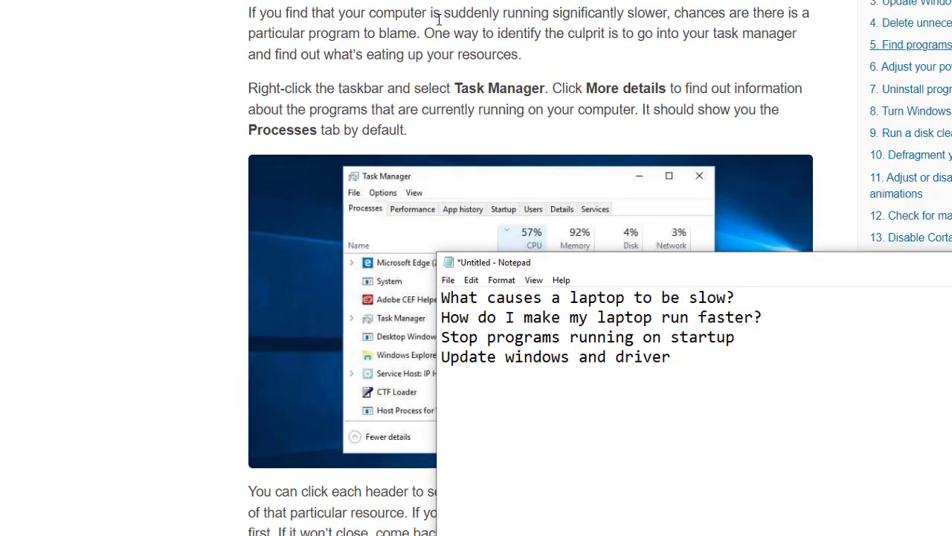
scroll(514, 34, down, 10)
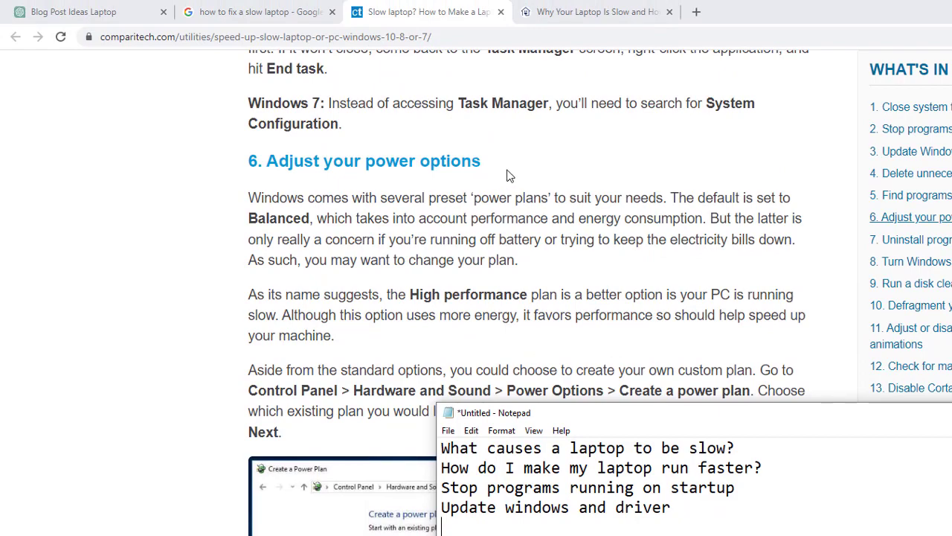
scroll(507, 175, down, 5)
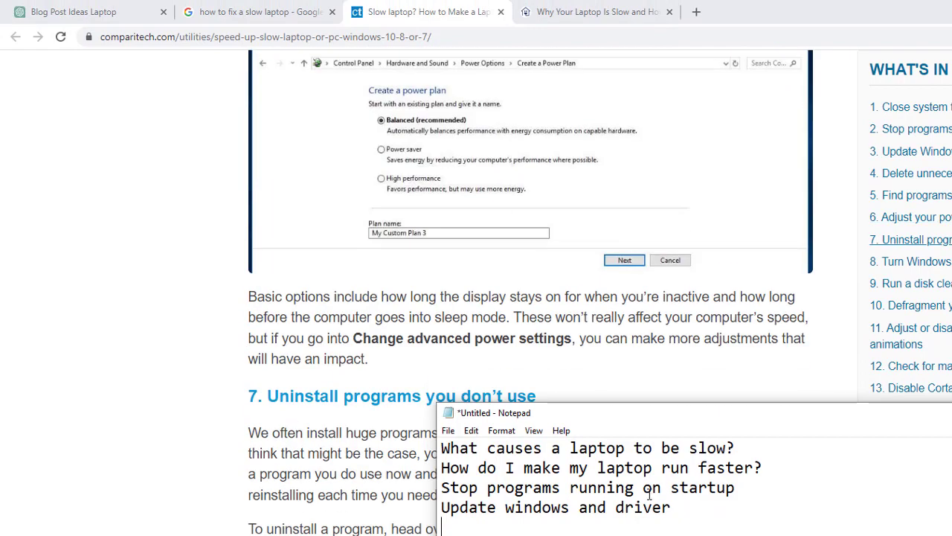
key(ctrl+a)
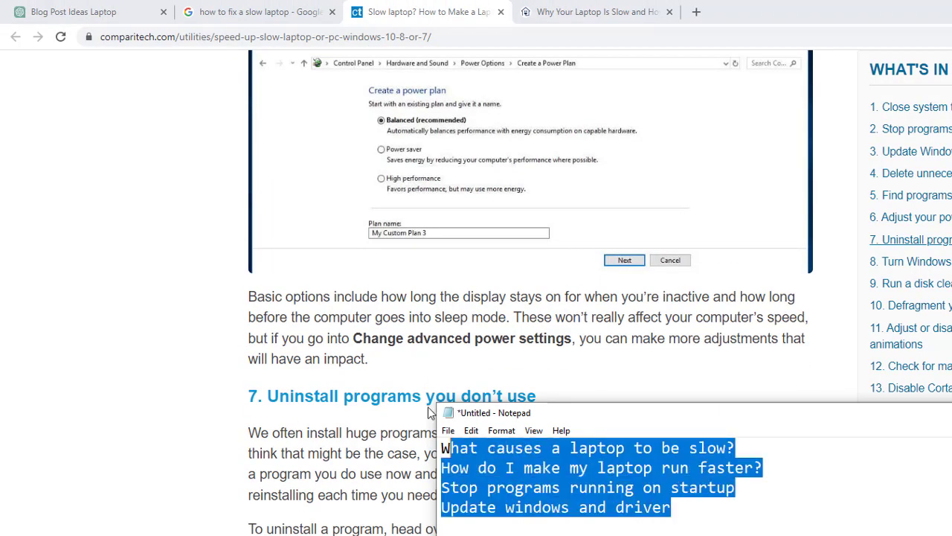
key(ctrl+x)
- Look through the HelloTech article on why a laptop is slow for further subheadings to cover in the blog post
click(594, 12)
scroll(621, 349, down, 10)
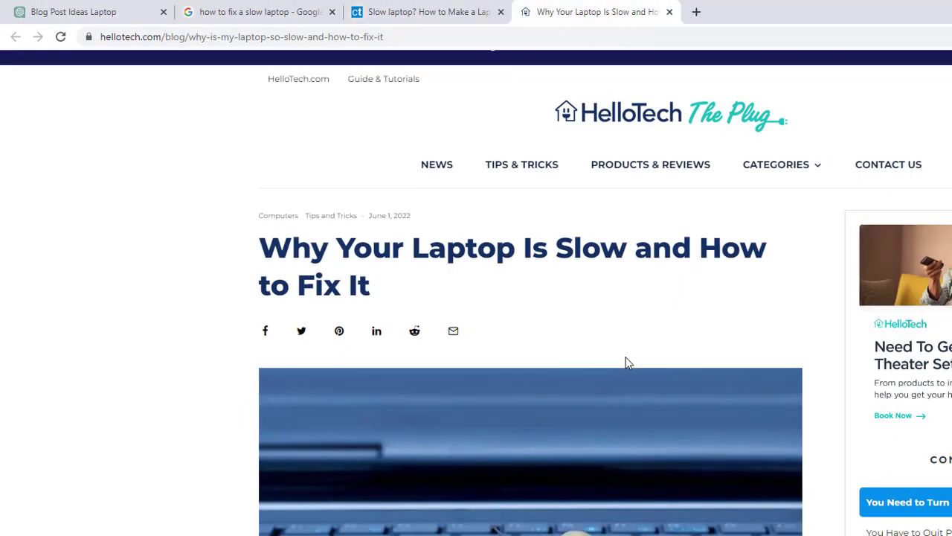
scroll(616, 341, down, 10)
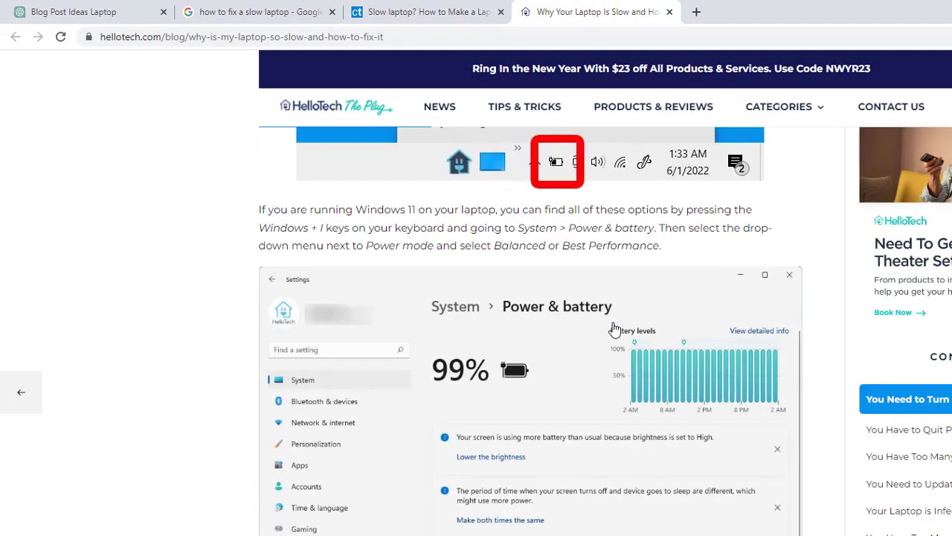
scroll(614, 329, down, 15)
scroll(612, 323, down, 20)
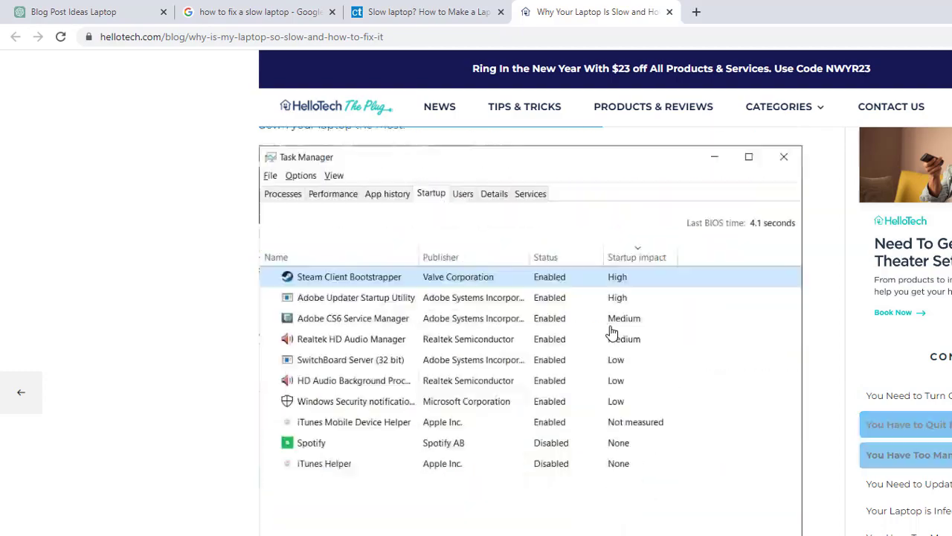
scroll(608, 350, down, 15)
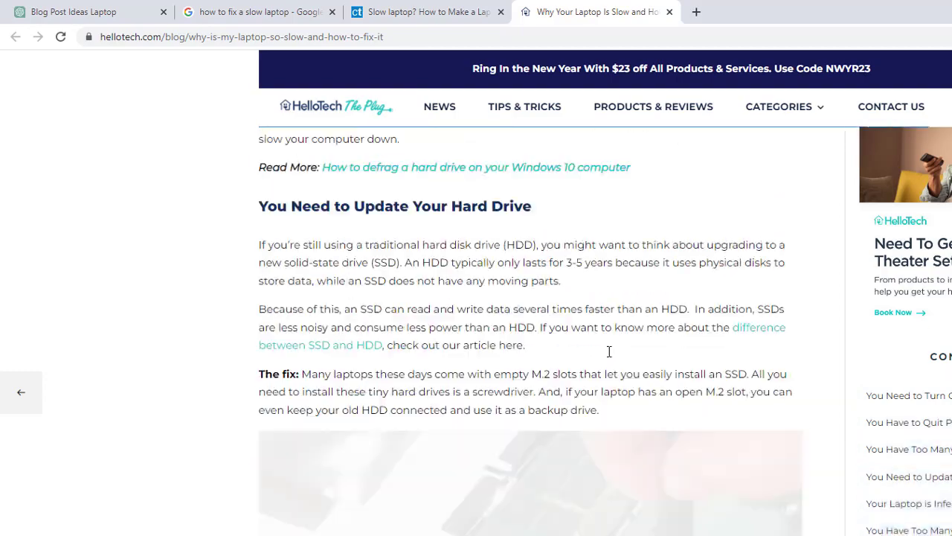
scroll(531, 331, down, 15)
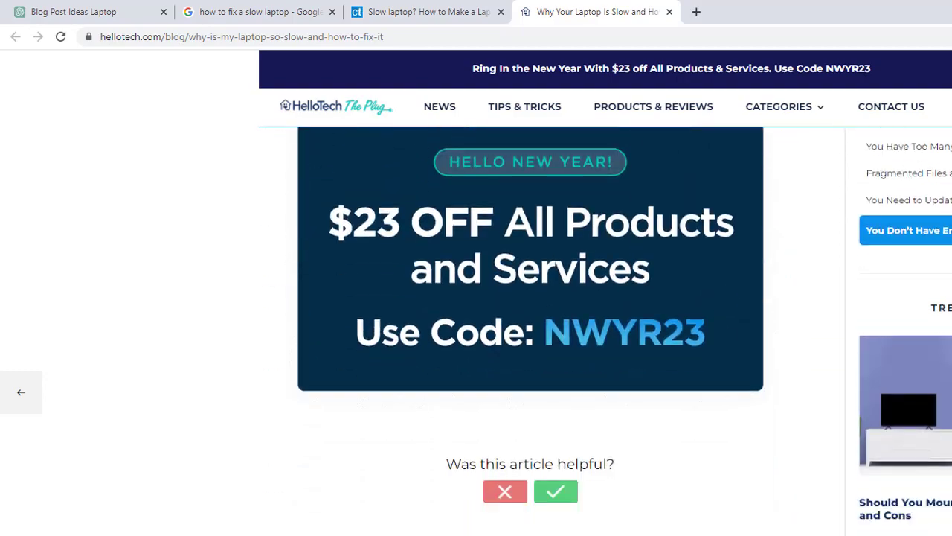
scroll(531, 331, up, 5)
scroll(531, 331, up, 2)
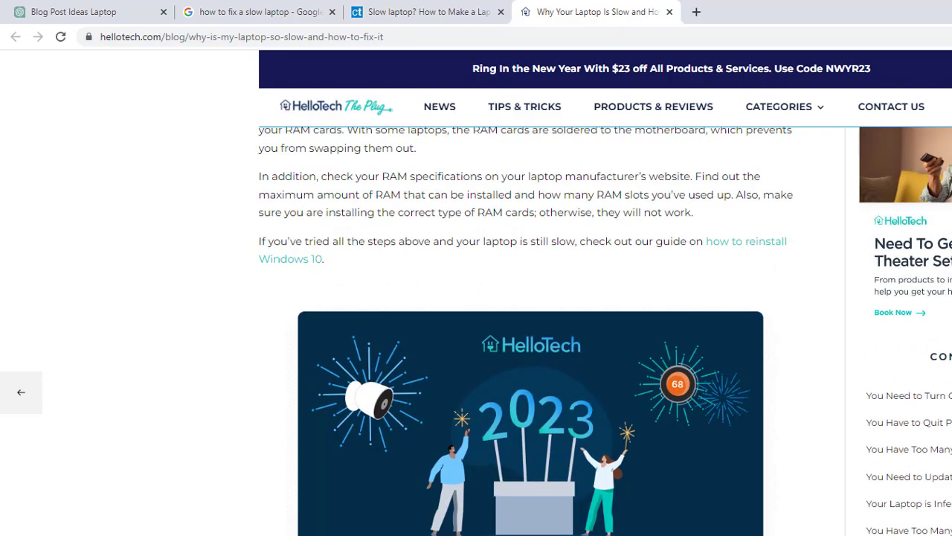
- Close the HelloTech and Comparitech articles and return to the ChatGPT conversation
scroll(159, 238, up, 20)
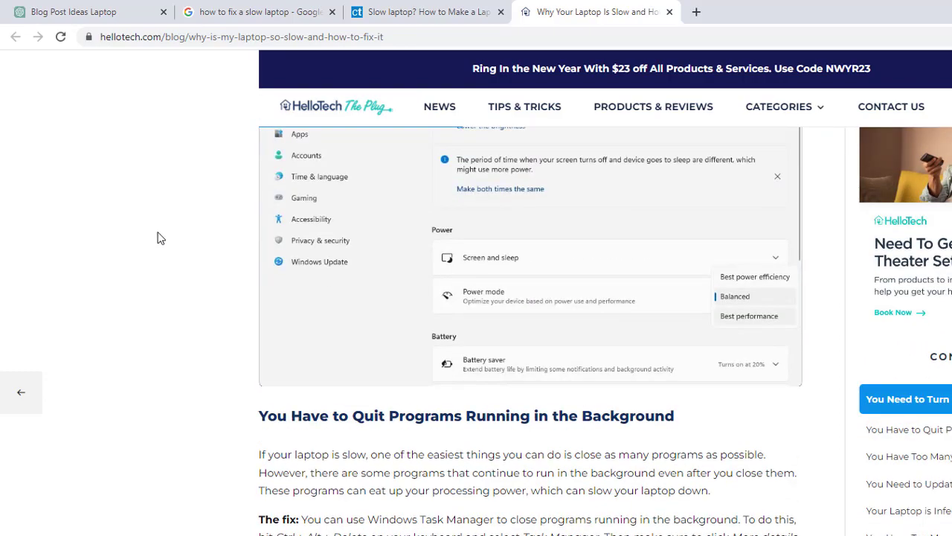
key(ctrl+w)
key(ctrl+w)
key(ctrl+shift+Tab)
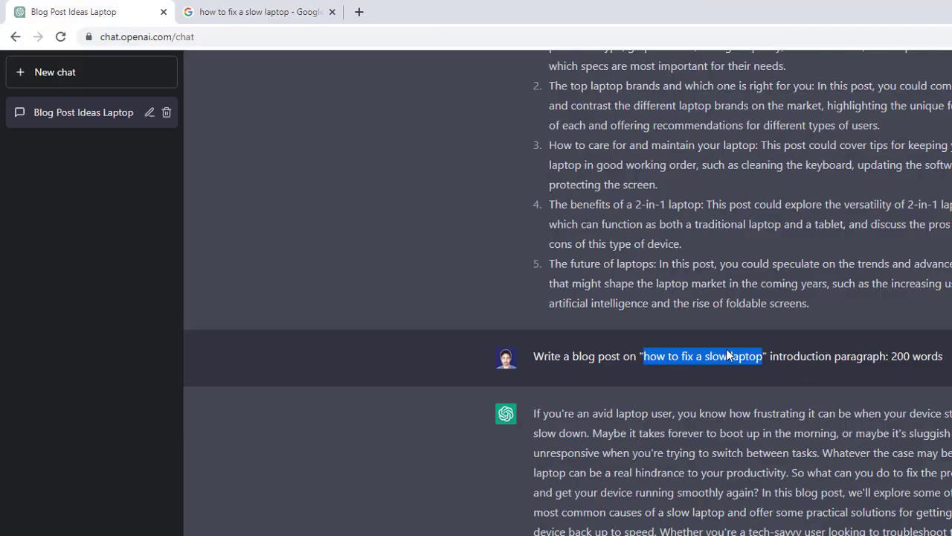
- Copy the heading 'What causes a laptop to be slow?' from the Notepad note and submit it to ChatGPT as a question
key(alt+Tab)
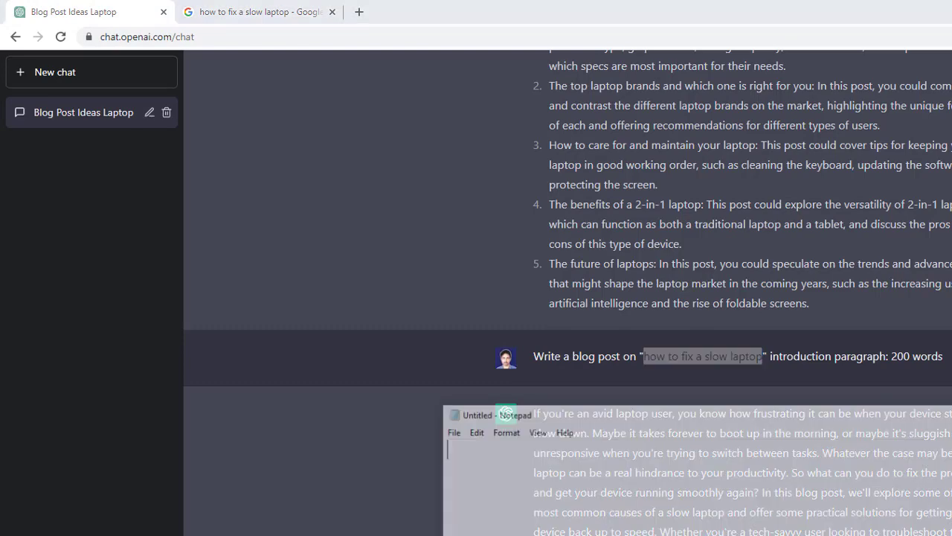
drag(804, 439, 408, 435)
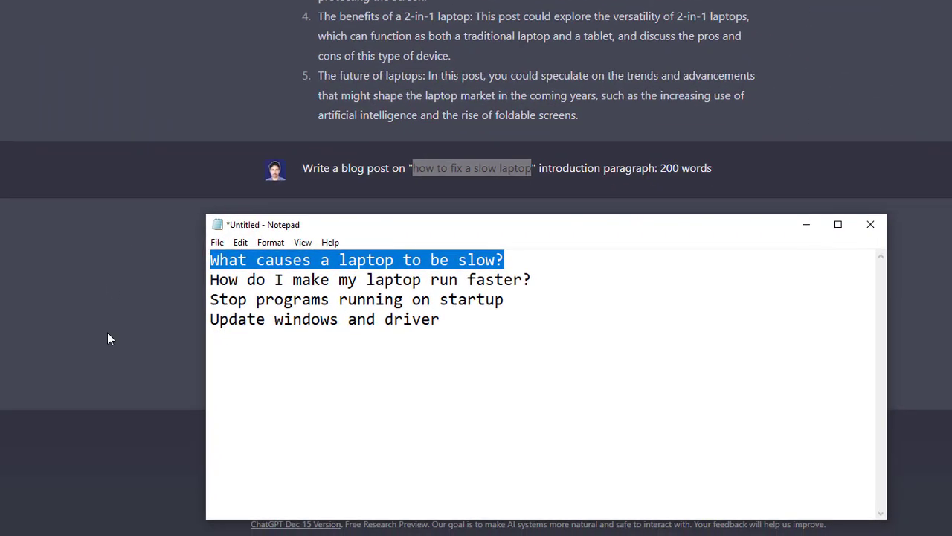
click(339, 522)
key(ctrl+v)
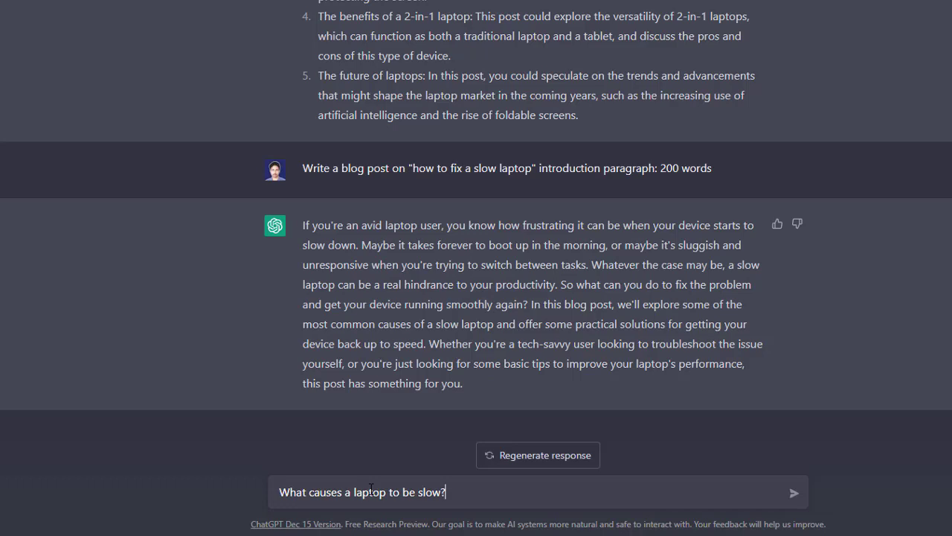
key(Return)
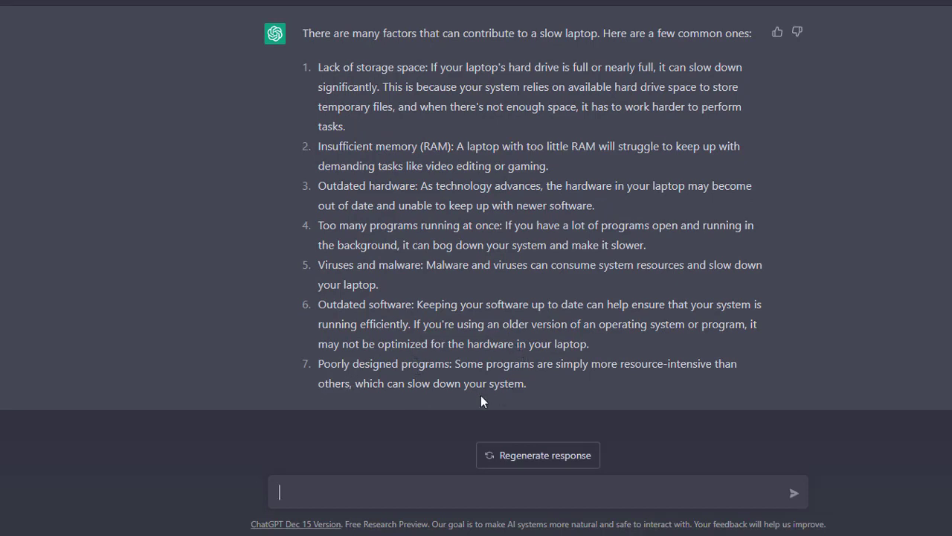
- Review ChatGPT's list of causes of a slow laptop and reread the introduction paragraph above it
drag(529, 384, 290, 42)
click(504, 202)
drag(540, 403, 317, 35)
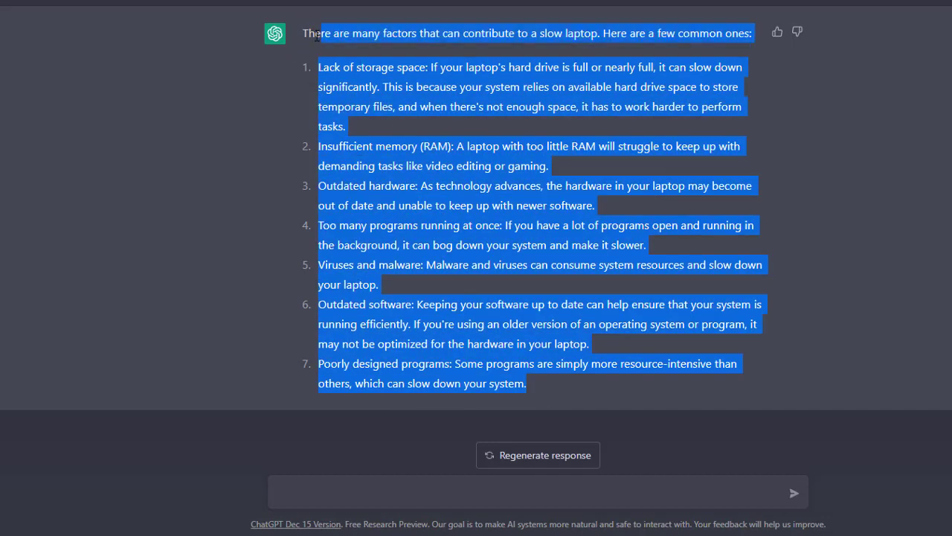
click(404, 142)
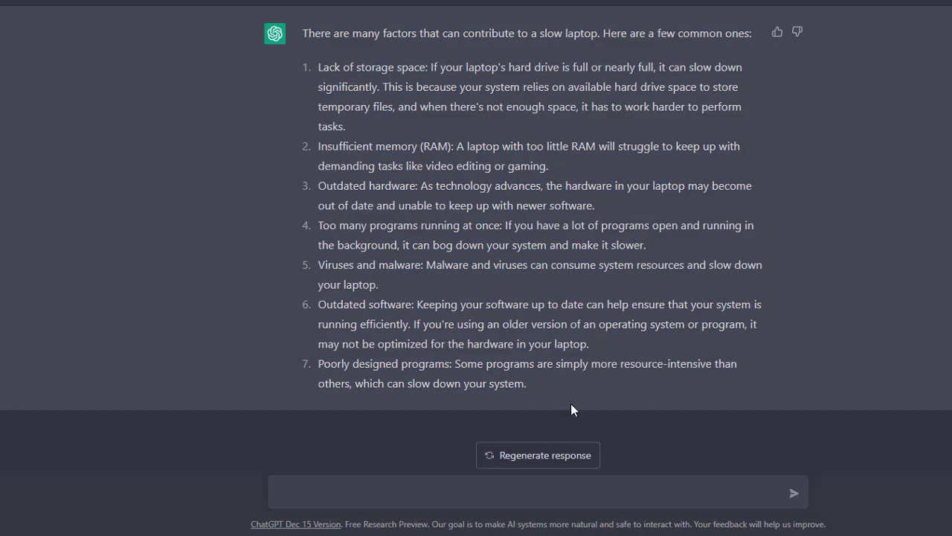
scroll(867, 273, up, 6)
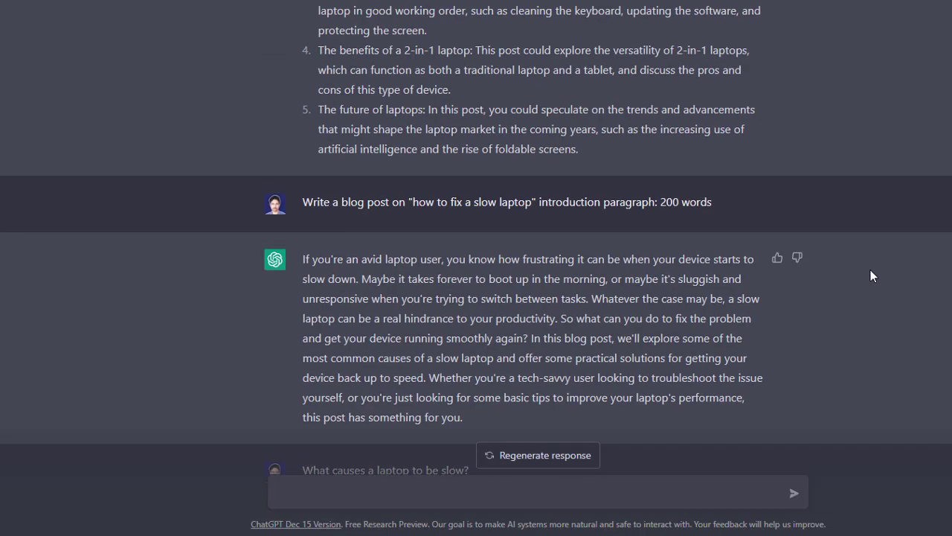
scroll(870, 269, up, 1)
scroll(436, 253, down, 3)
drag(352, 141, 428, 199)
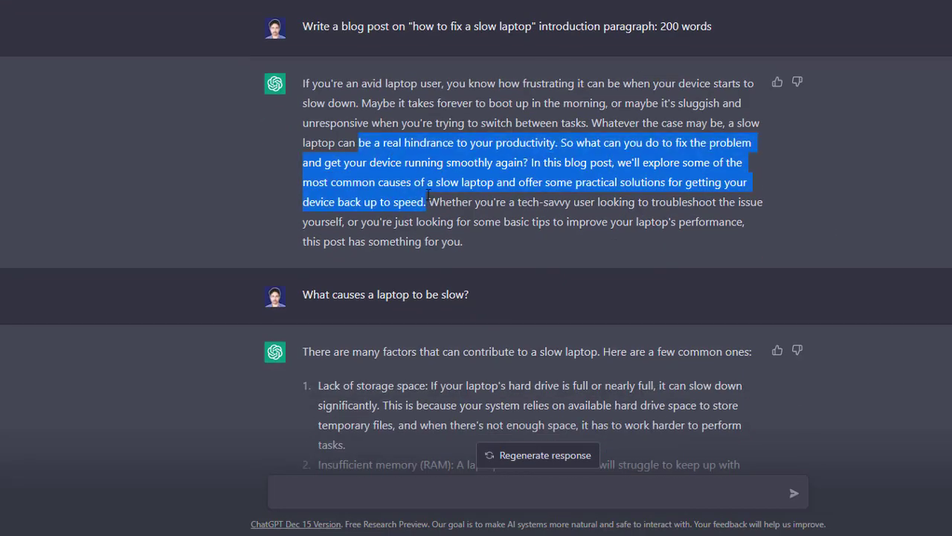
scroll(431, 172, down, 4)
drag(318, 67, 564, 326)
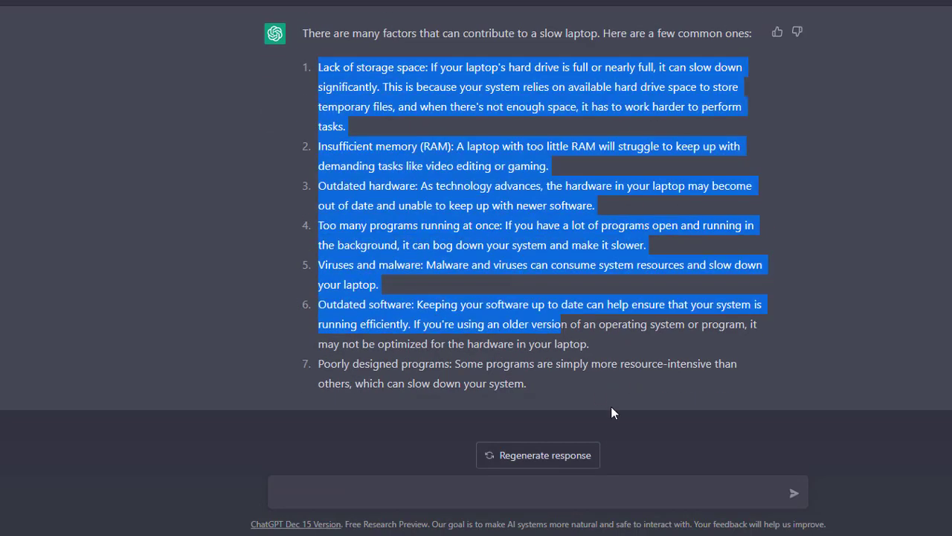
- Clear 'What causes a laptop to be slow?' from the Notepad note and copy the heading 'How do I make my laptop run faster?'
key(alt+Tab)
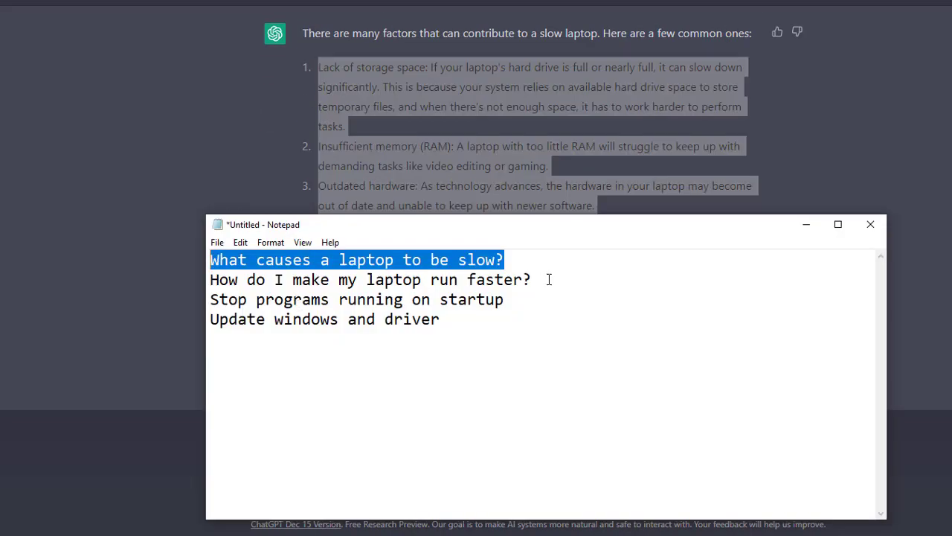
key(Delete)
drag(564, 277, 204, 275)
key(ctrl+c)
click(161, 294)
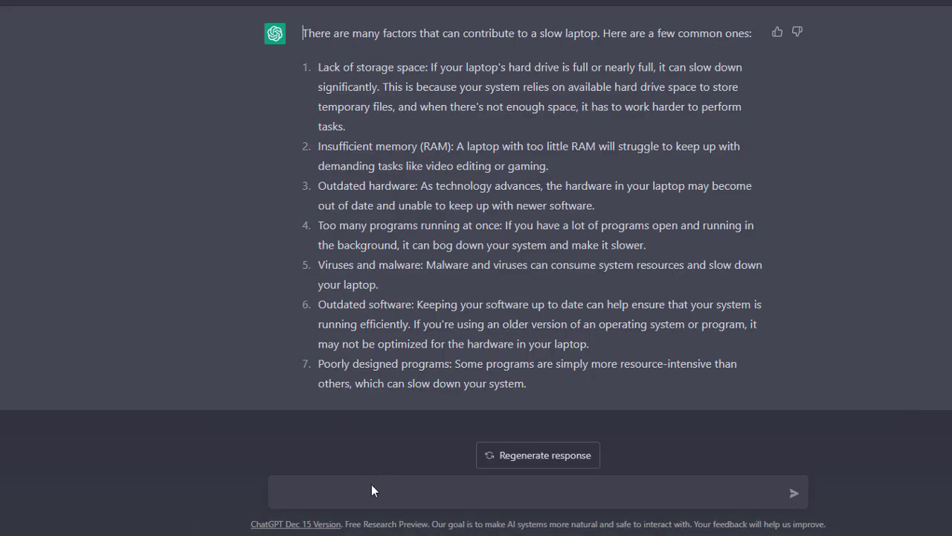
- Ask ChatGPT 'How do I make my laptop run faster? write 200 words'
click(372, 484)
key(ctrl+v)
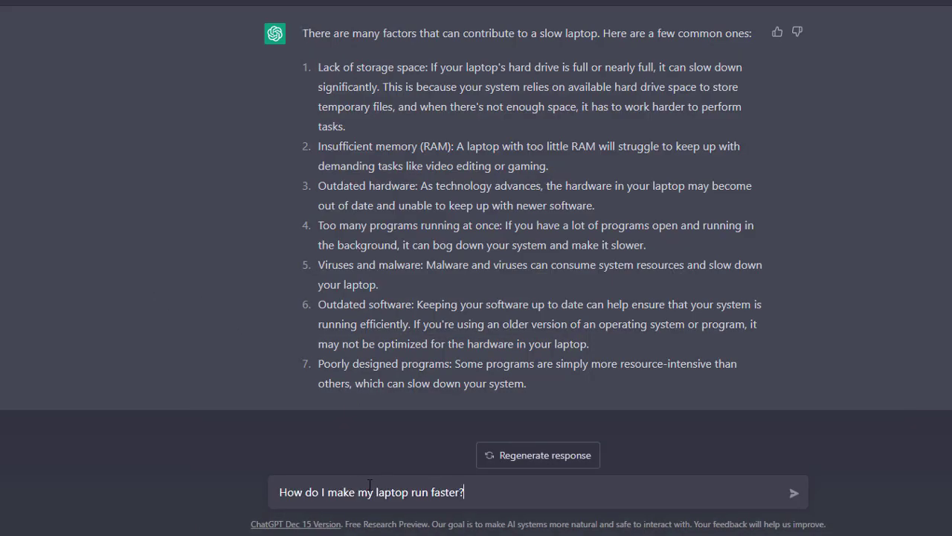
text(write)
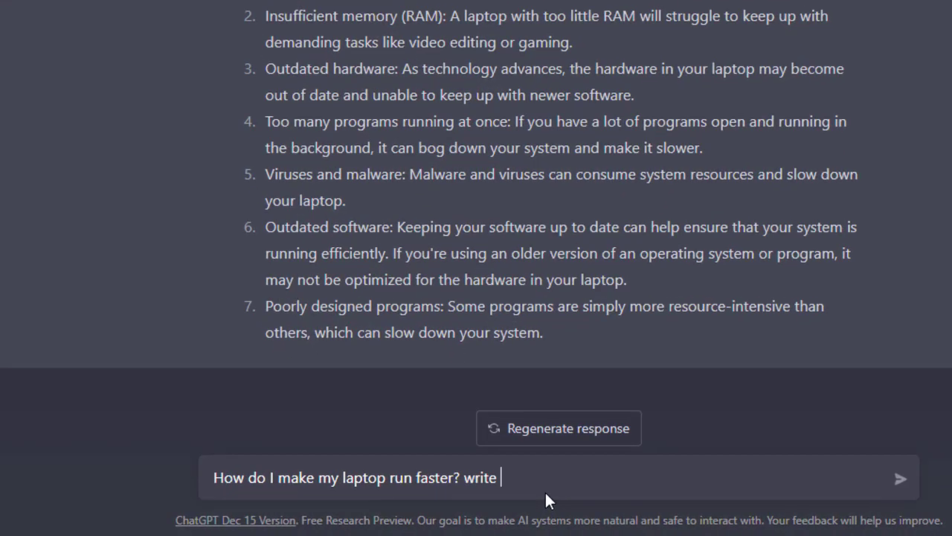
text( 200 words)
key(Return)
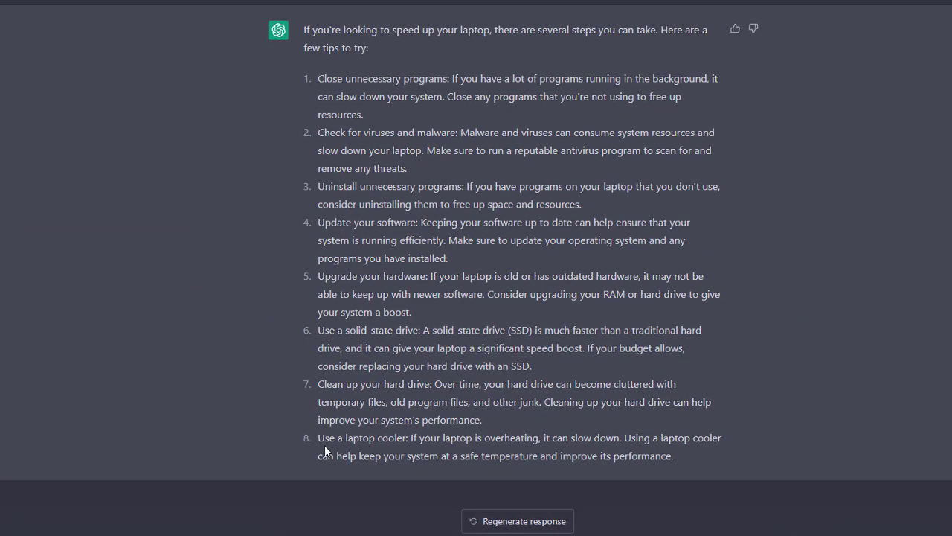
- Go through ChatGPT's numbered tips for speeding up a laptop, highlighting several tip titles from the laptop cooler up to software updates
drag(320, 439, 389, 445)
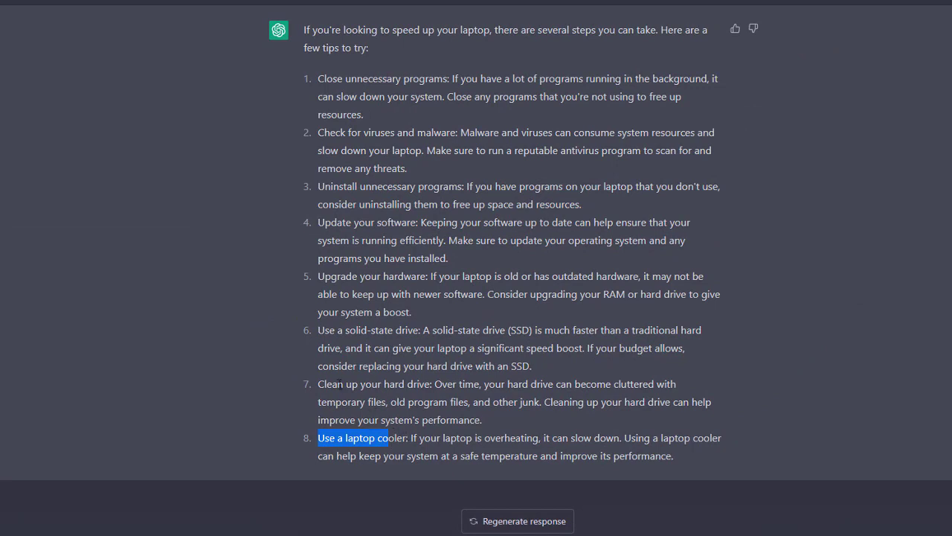
drag(333, 384, 391, 384)
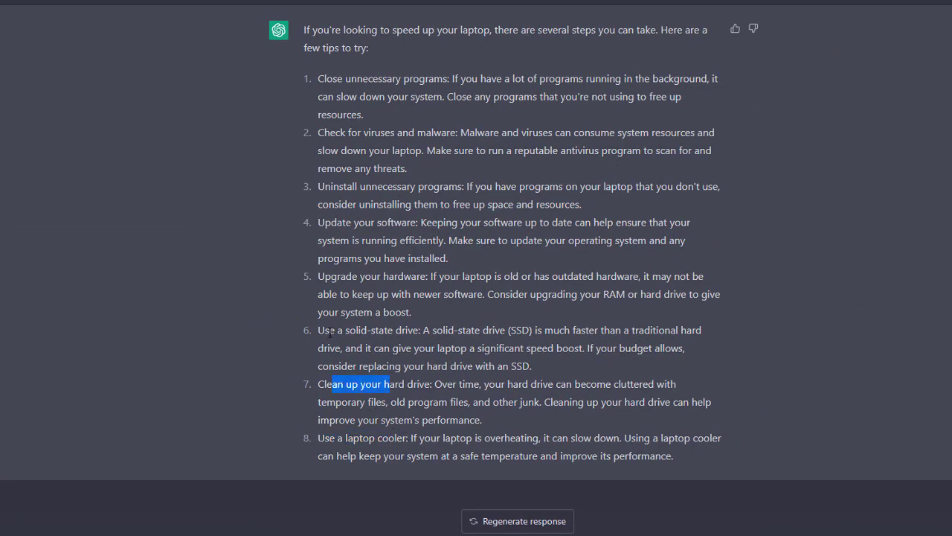
drag(330, 330, 367, 331)
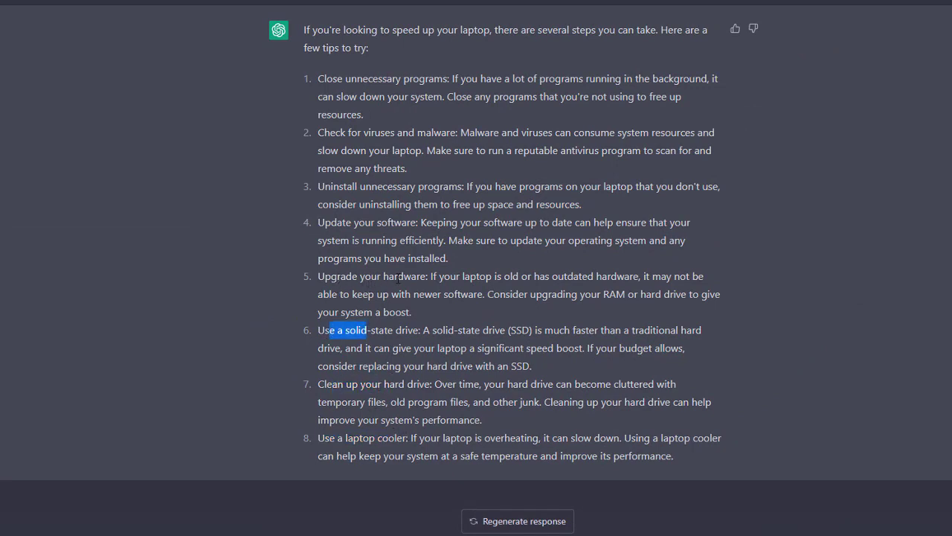
scroll(425, 285, up, 1)
drag(330, 285, 407, 286)
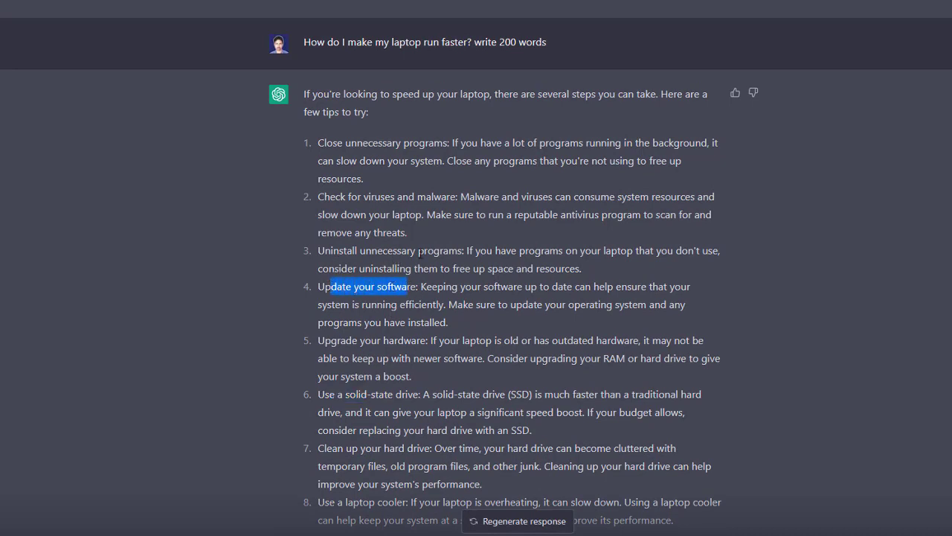
scroll(377, 411, down, 1)
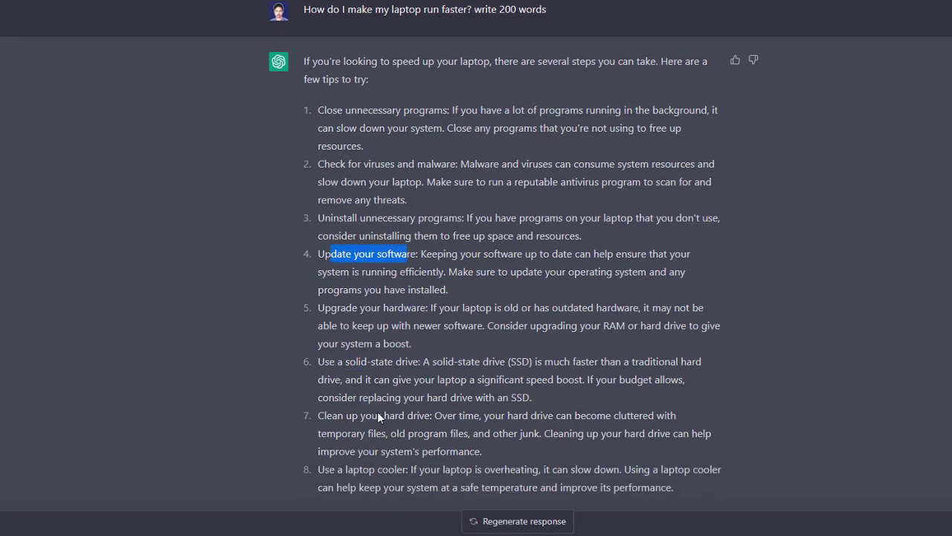
- Clear 'How do I make my laptop run faster?' from the Notepad note and copy the heading 'Stop programs running on startup'
key(alt+Tab)
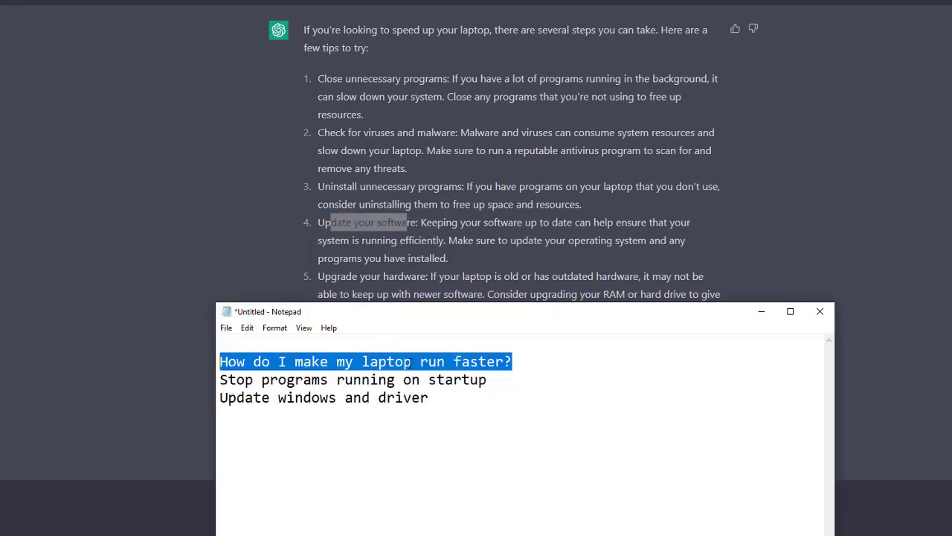
scroll(501, 191, up, 2)
key(BackSpace)
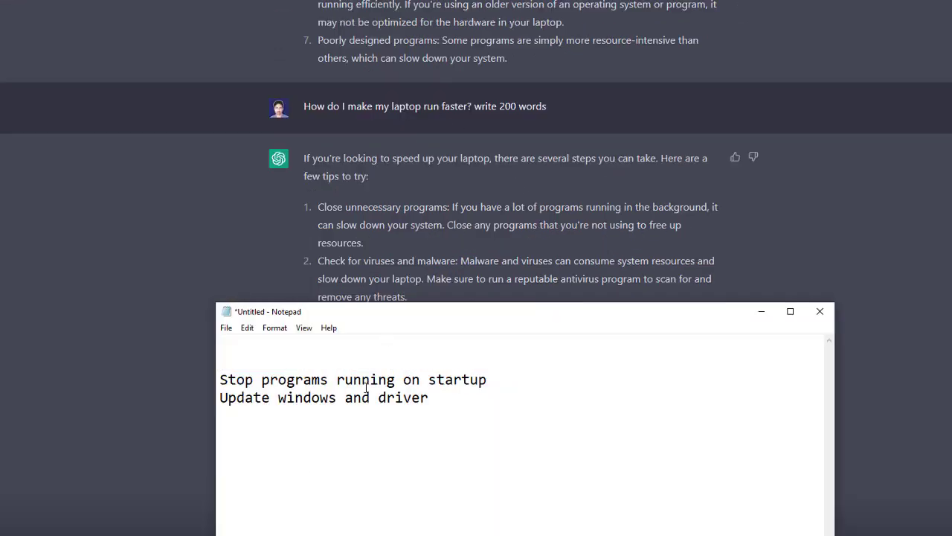
drag(513, 381, 153, 378)
key(ctrl+c)
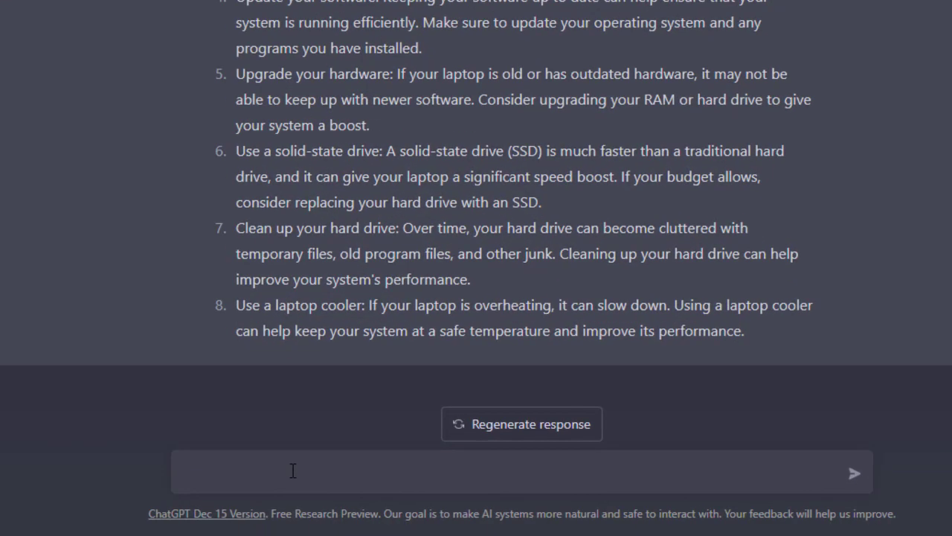
- Ask ChatGPT to 'Write a paragraph on "Stop programs running on startup"' and read through its answer
text(Write a paragrap)
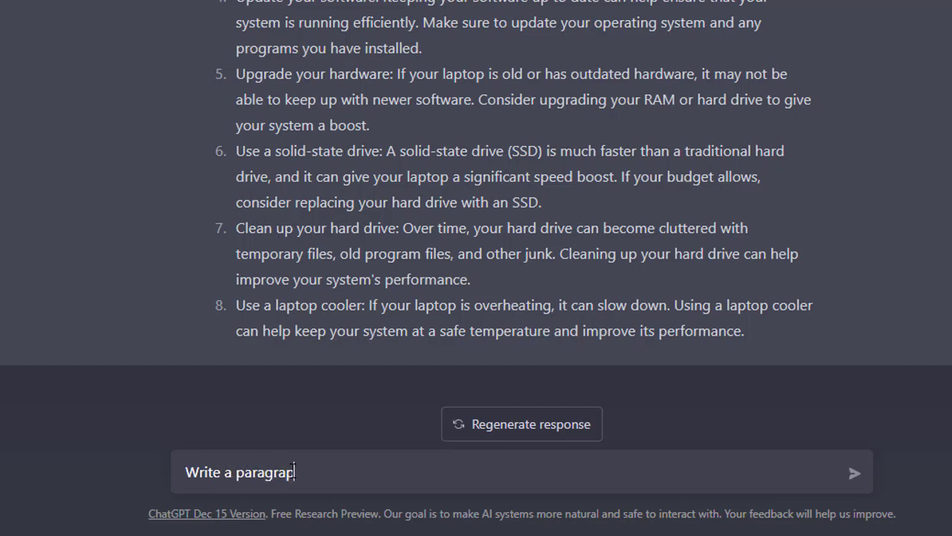
text(h on "")
key(Left)
key(ctrl+v)
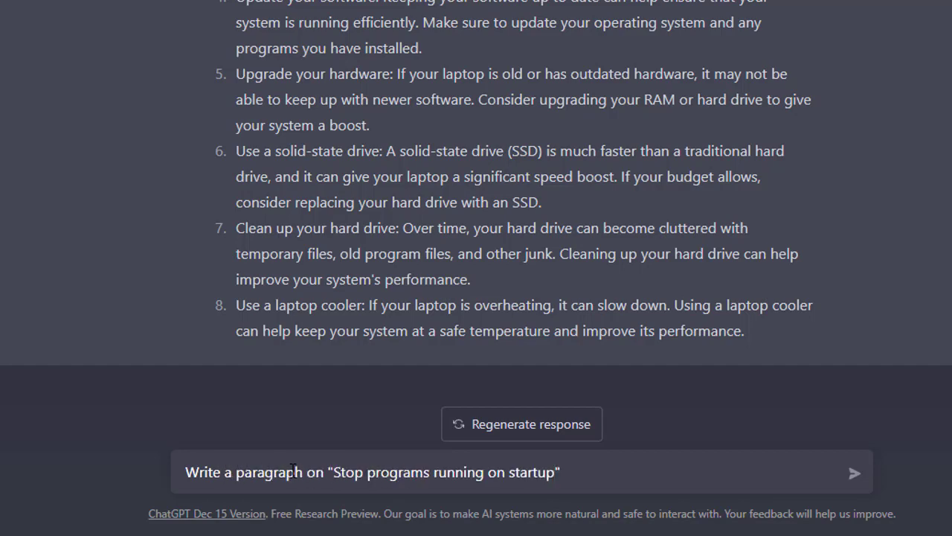
key(Return)
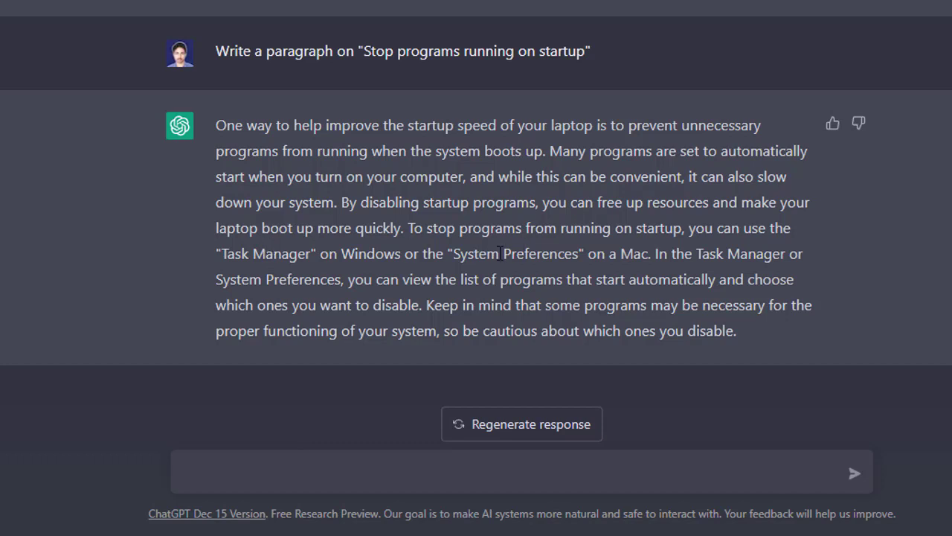
drag(468, 254, 513, 254)
drag(266, 280, 291, 281)
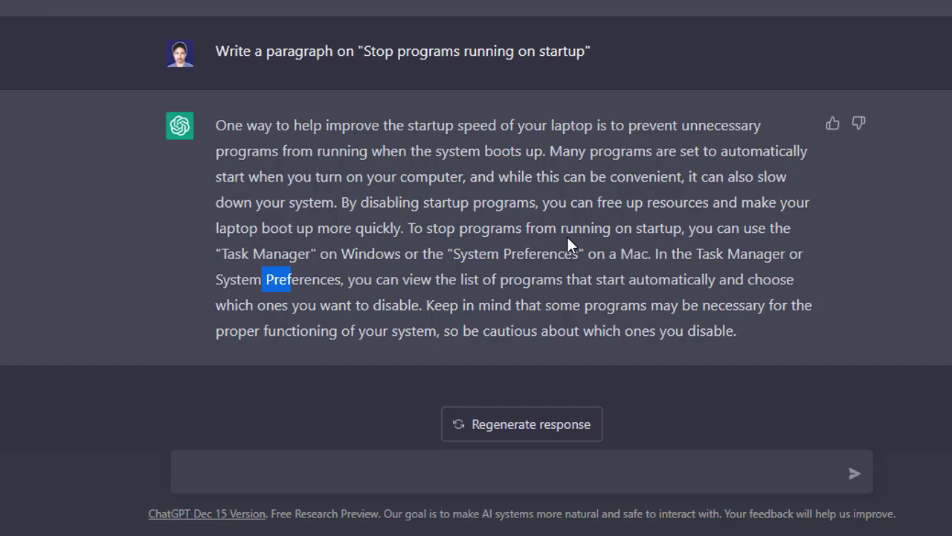
drag(804, 351, 467, 228)
drag(380, 184, 196, 136)
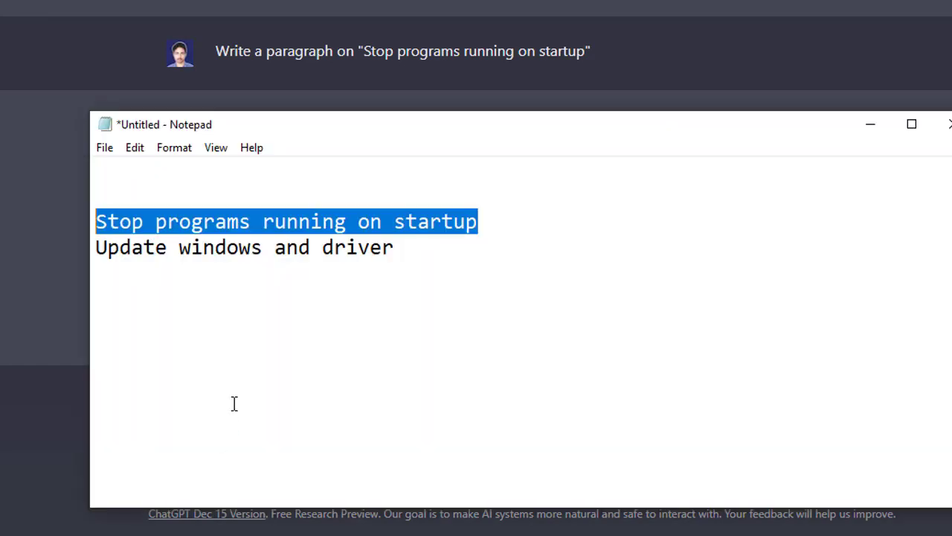
- Clear 'Stop programs running on startup' from the Notepad note and copy the heading 'Update windows and driver'
key(Delete)
drag(424, 257, 60, 238)
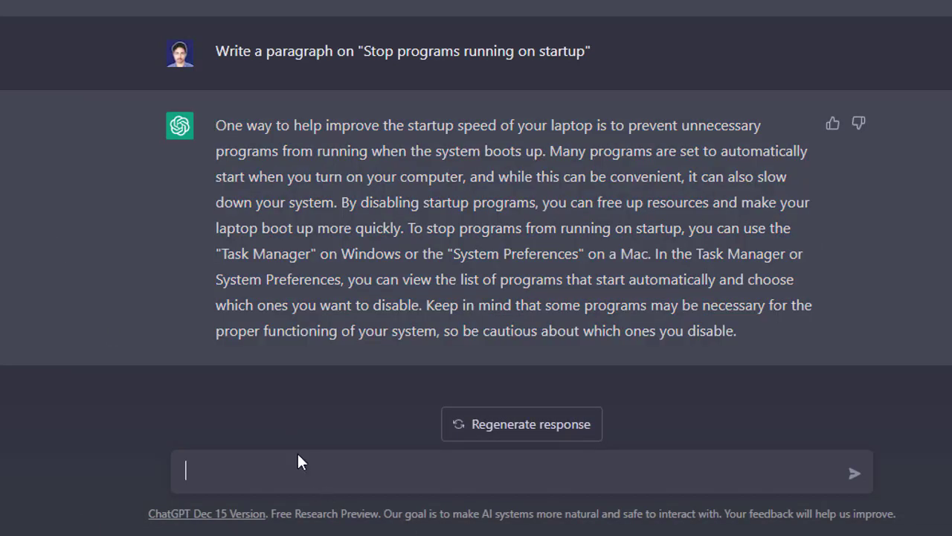
key(ctrl+a)
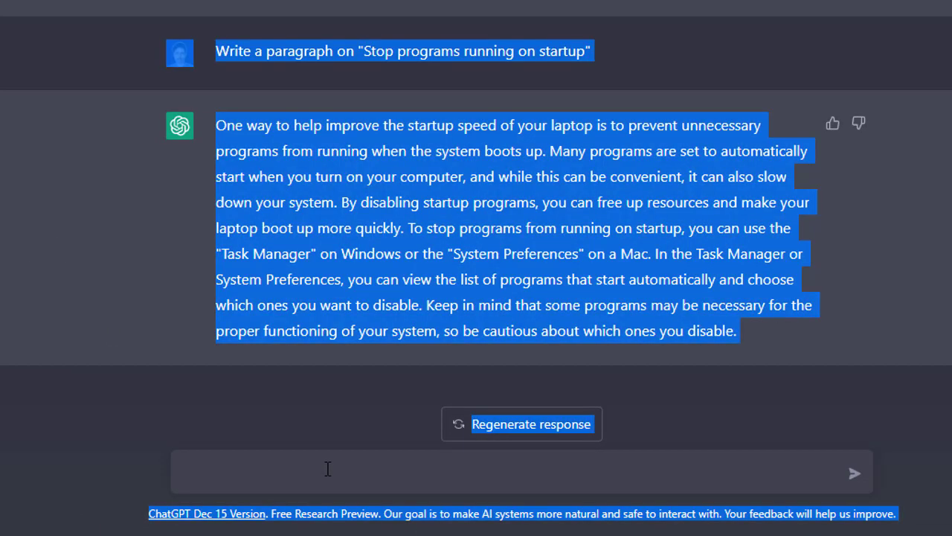
- Ask ChatGPT to 'Write 100 words on "Update windows and driver"' and skim the conversation down to the new answer
click(304, 468)
text(Write 100 words )
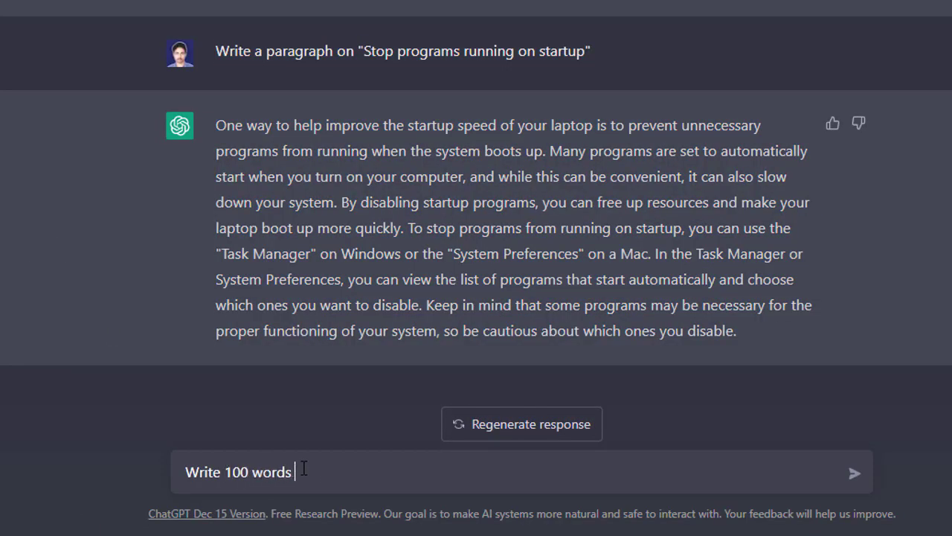
text(on)
key(ctrl+v)
key(Return)
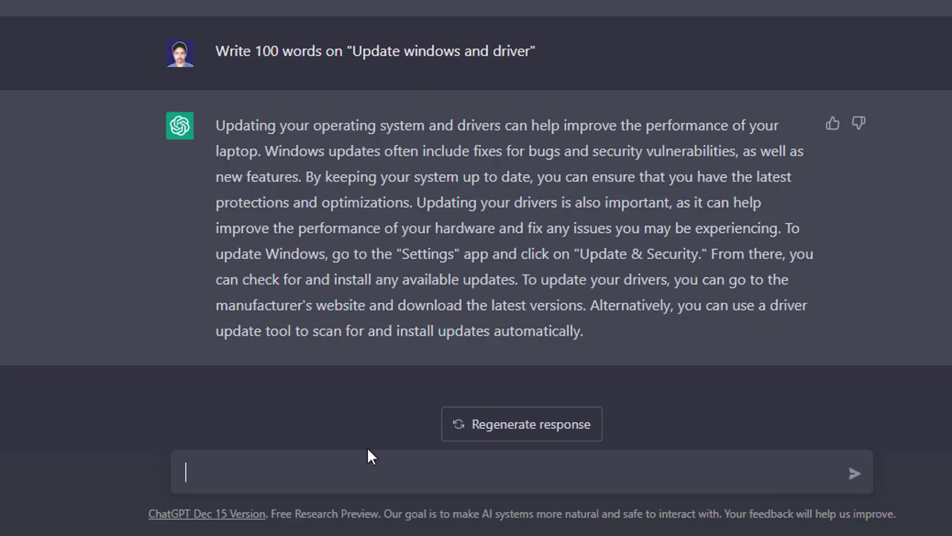
scroll(367, 448, up, 20)
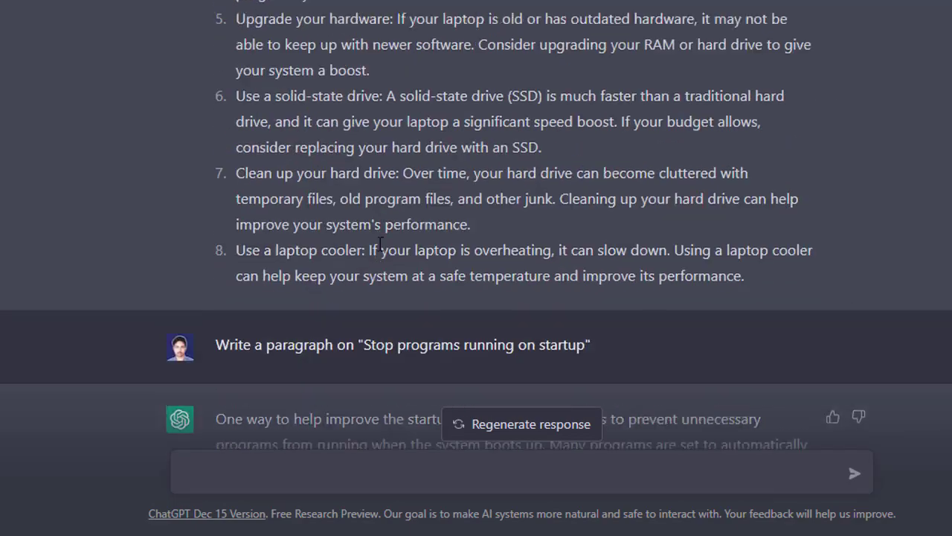
scroll(439, 276, down, 5)
scroll(437, 260, down, 20)
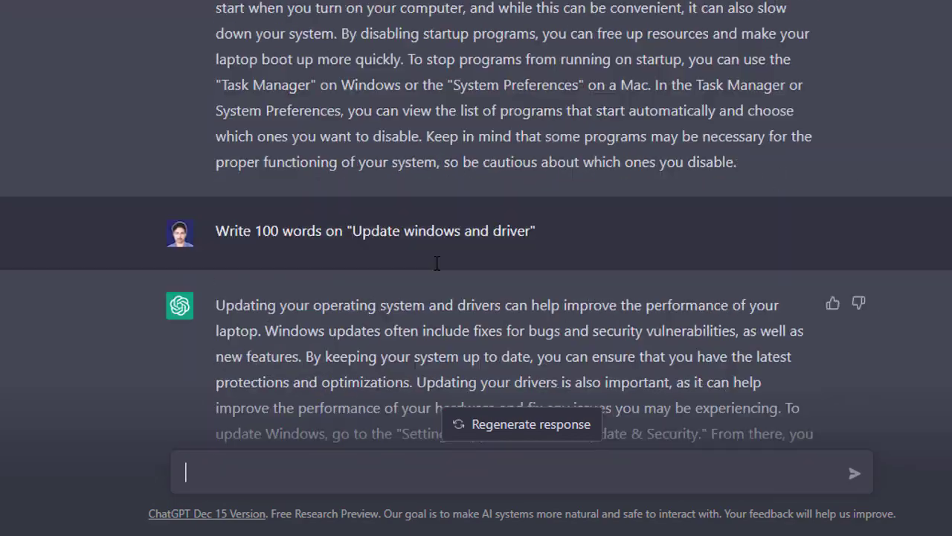
- Clear the leftover text from the Notepad note and return to the start of the ChatGPT conversation
click(122, 534)
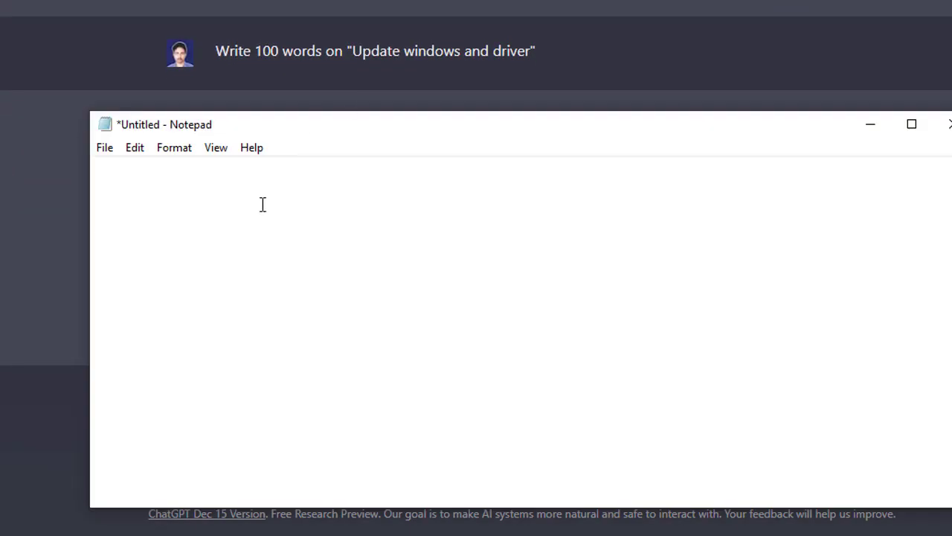
key(BackSpace)
key(BackSpace)
key(BackSpace)
click(402, 32)
scroll(448, 126, up, 6)
scroll(448, 130, up, 10)
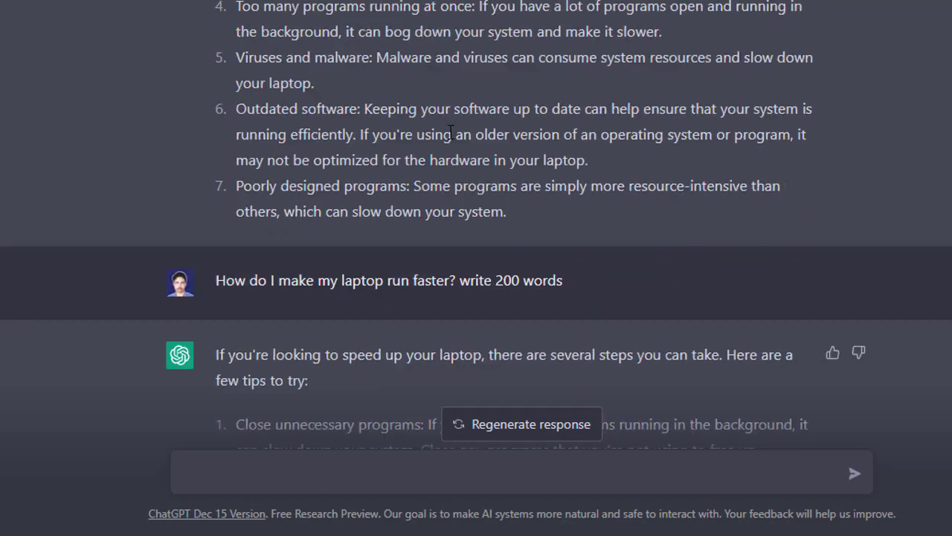
scroll(459, 125, up, 4)
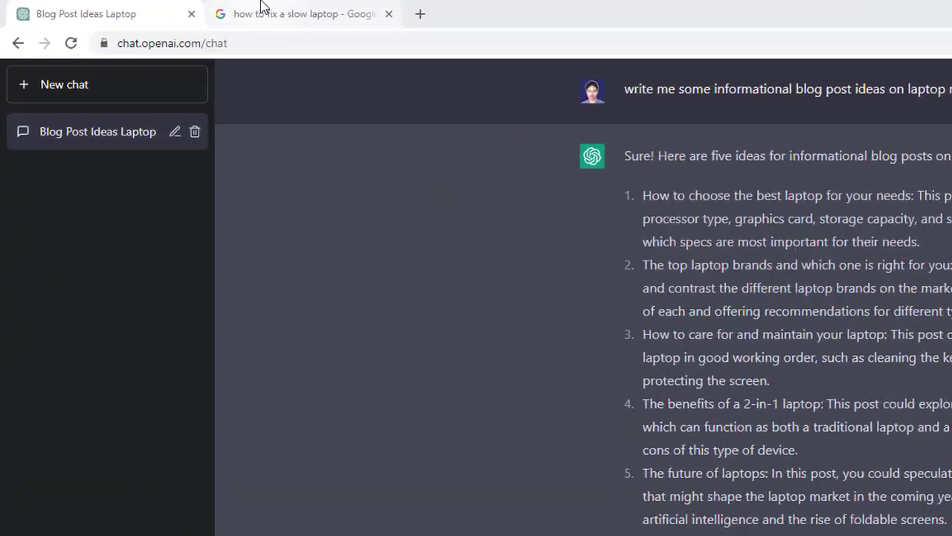
- Open a new blank Google Docs document in place of the Google search results
click(171, 9)
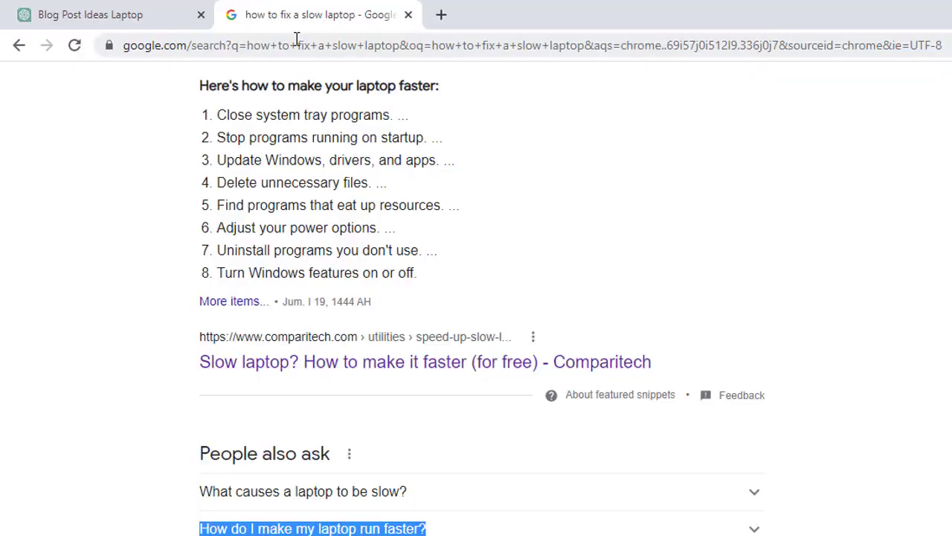
click(169, 23)
text(docs)
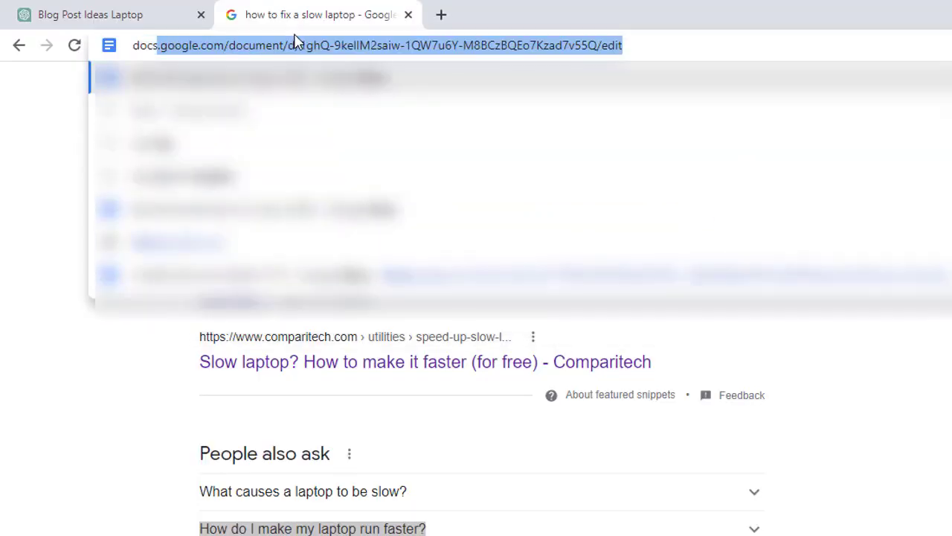
click(279, 45)
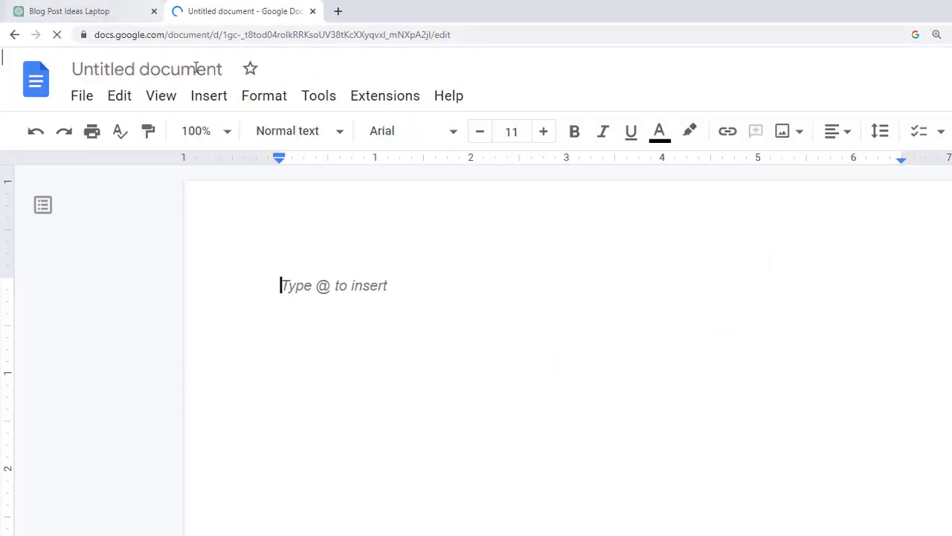
- Copy 'how to fix a slow laptop' from the ChatGPT introduction prompt into the blank document as 'How to fix a slow laptop'
click(41, 8)
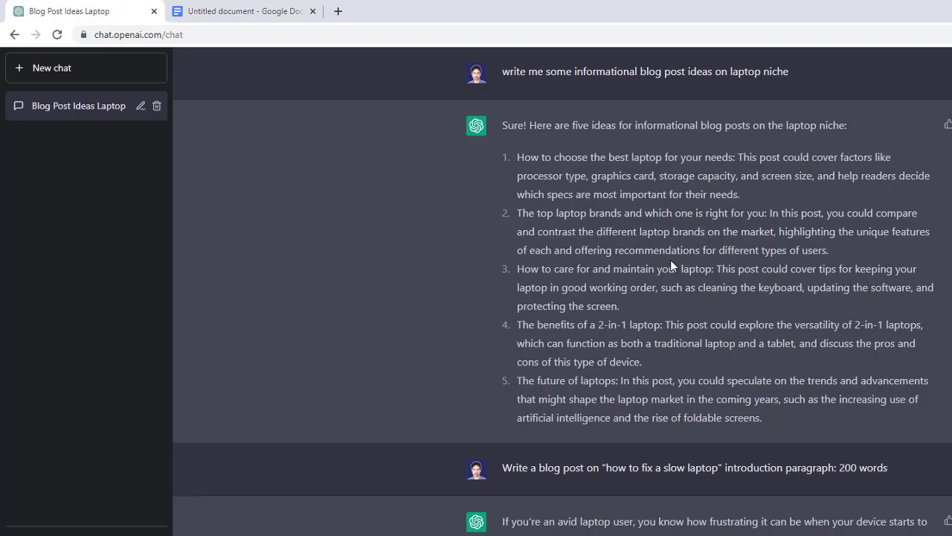
scroll(342, 230, down, 20)
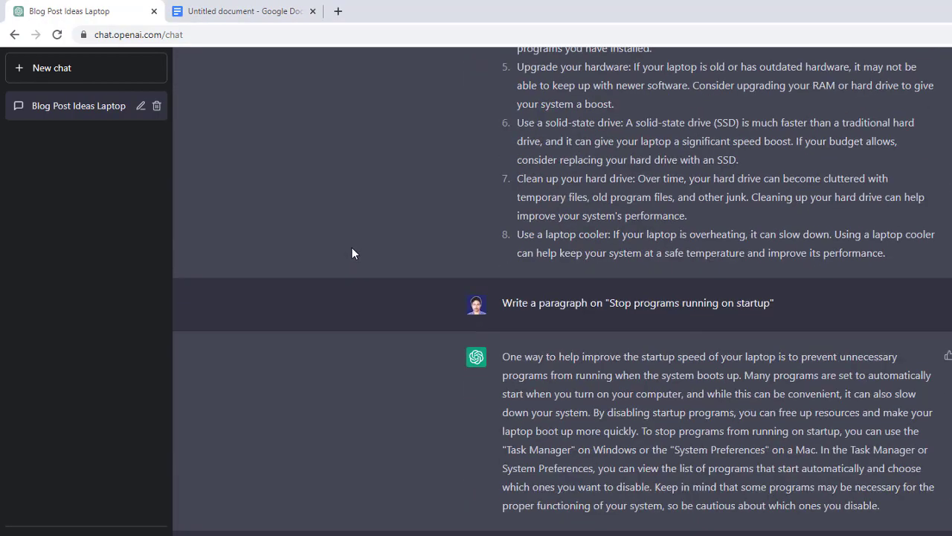
scroll(514, 378, down, 3)
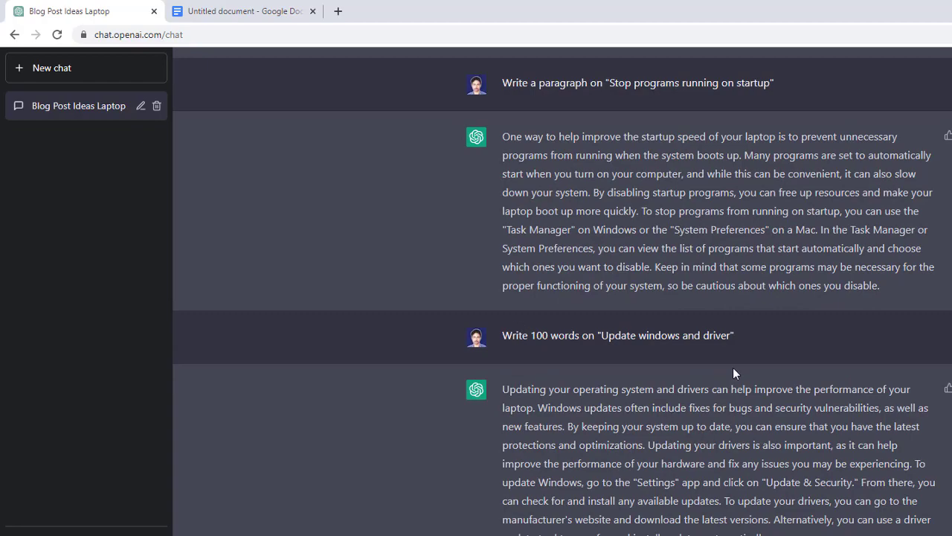
scroll(733, 368, up, 20)
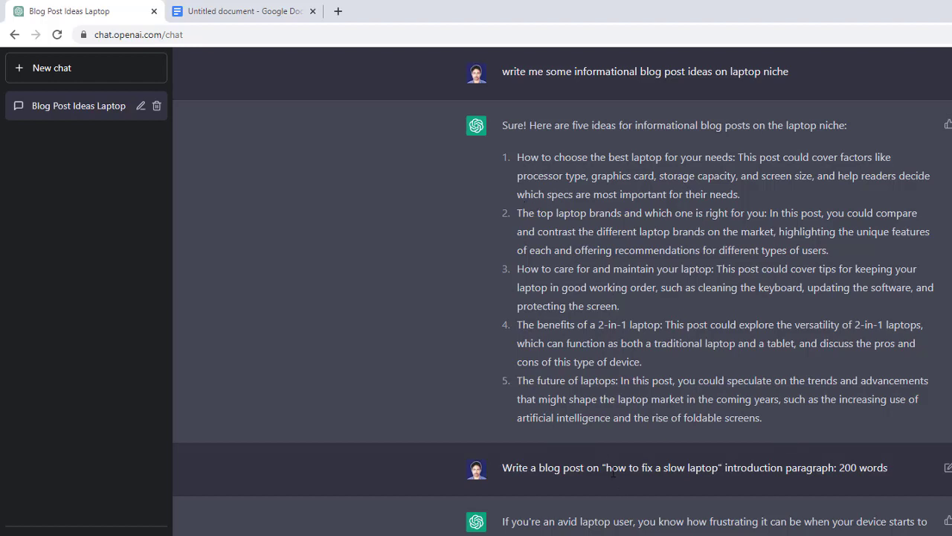
drag(607, 468, 718, 467)
click(238, 12)
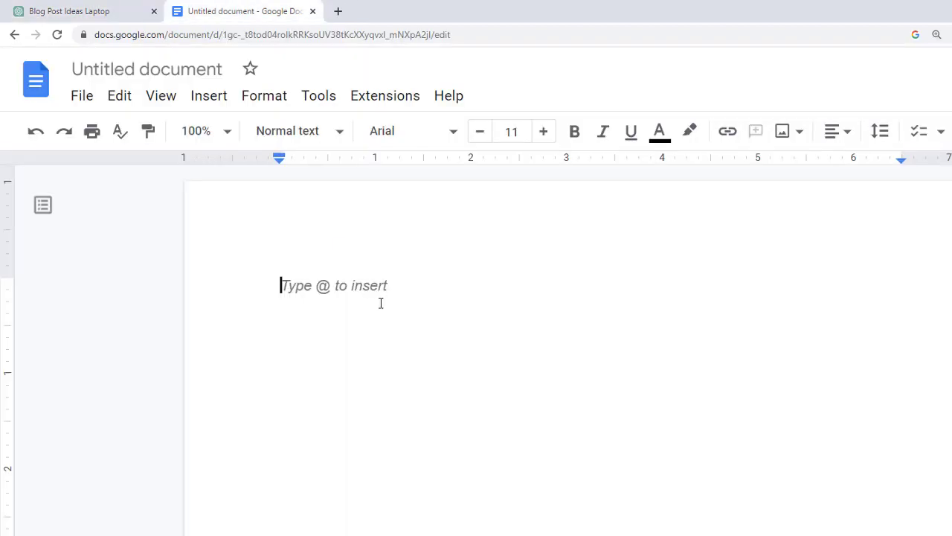
text(How to fix a slow laptop)
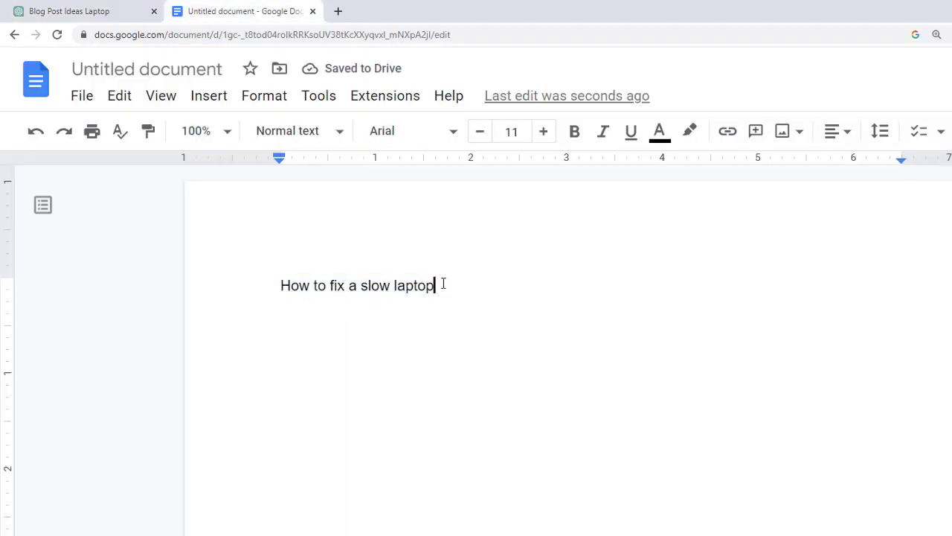
- Append '(Step by Step Guide)' to the post title in the document
text(())
key(Left)
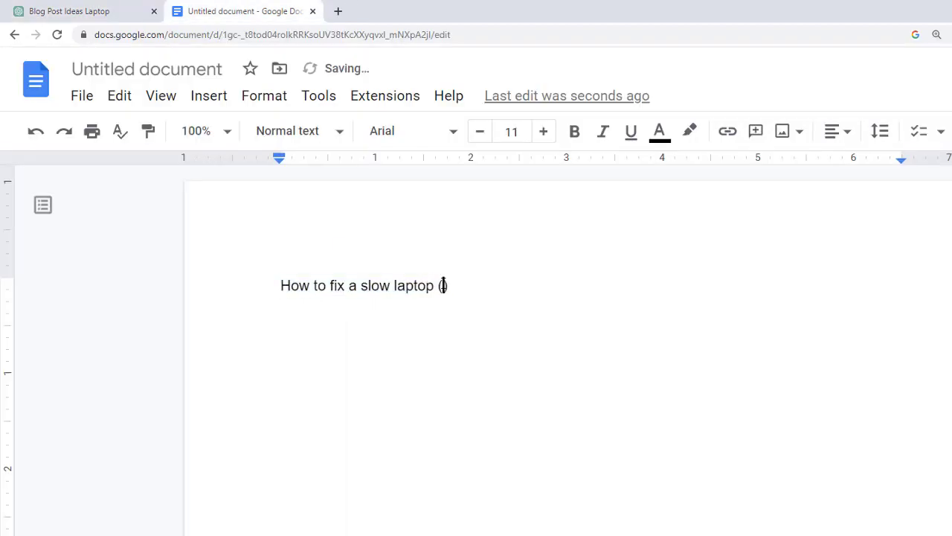
text(Step by Step Guide)
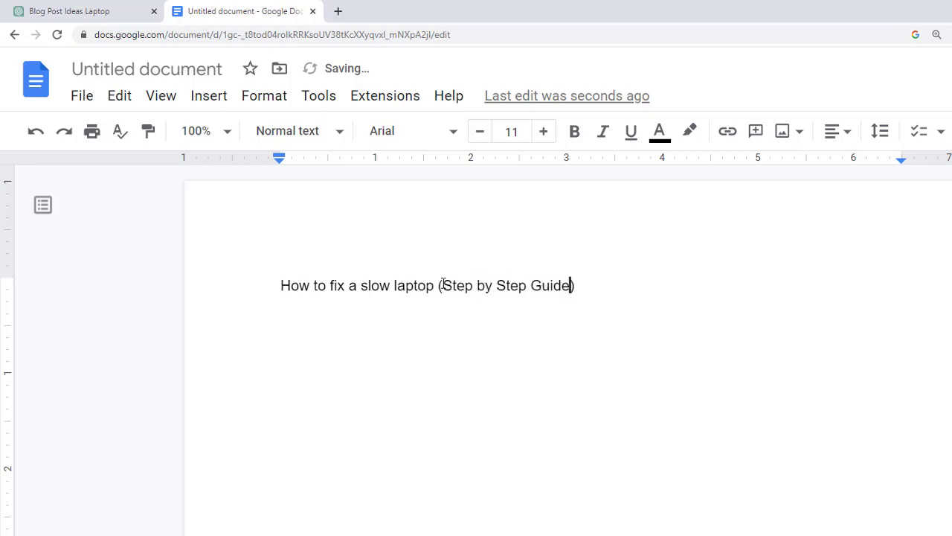
- Apply the Title style to 'How to fix a slow laptop (Step by Step Guide)' and make it bold
key(ctrl+a)
click(302, 132)
mouse_move(362, 274)
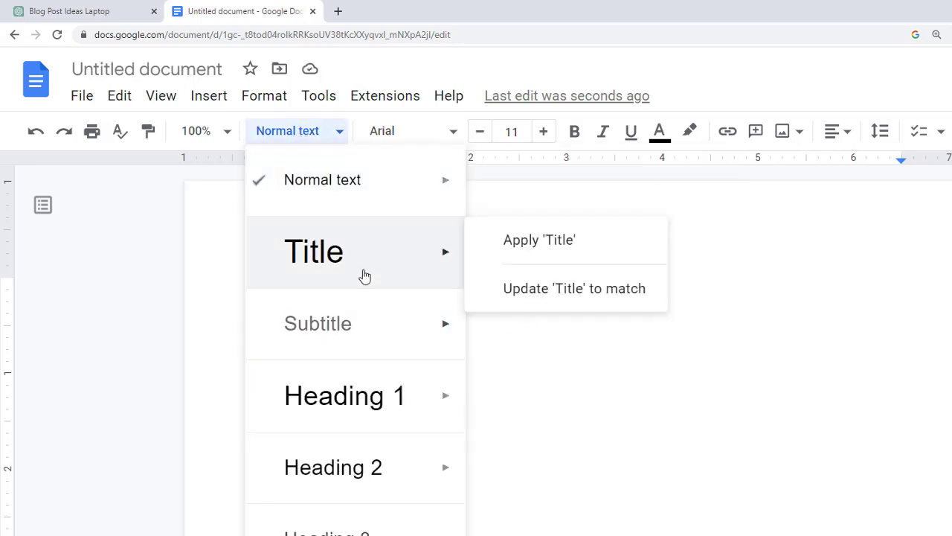
click(539, 239)
click(524, 344)
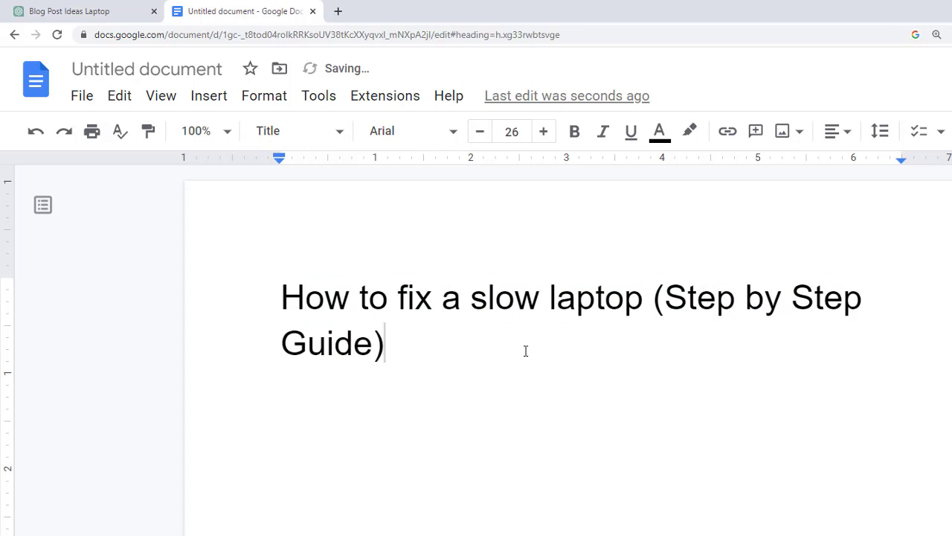
key(ctrl+a)
key(ctrl+b)
click(524, 344)
- Copy ChatGPT's introduction paragraph onto a new line below the title, pasting it without its source formatting
key(Return)
scroll(598, 442, down, 5)
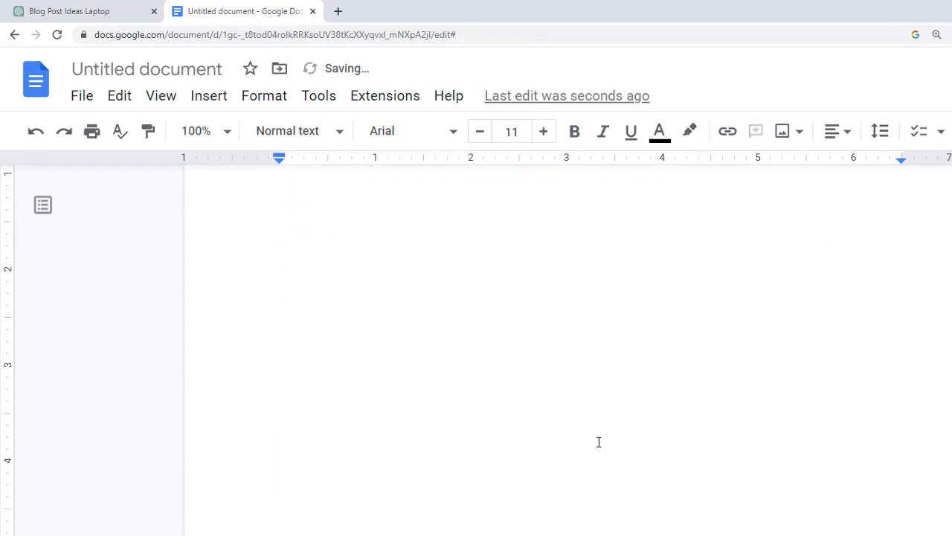
scroll(442, 389, up, 5)
click(130, 7)
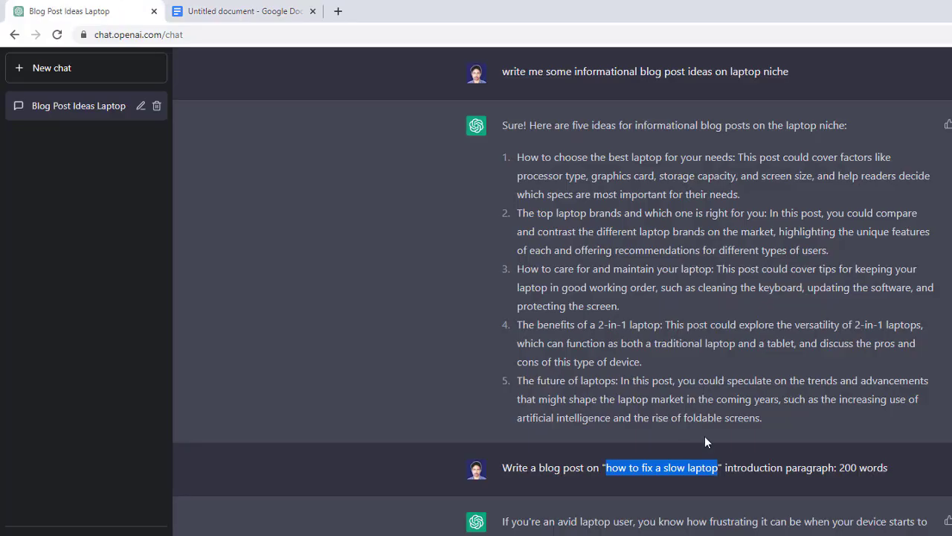
scroll(705, 439, down, 4)
drag(659, 411, 478, 260)
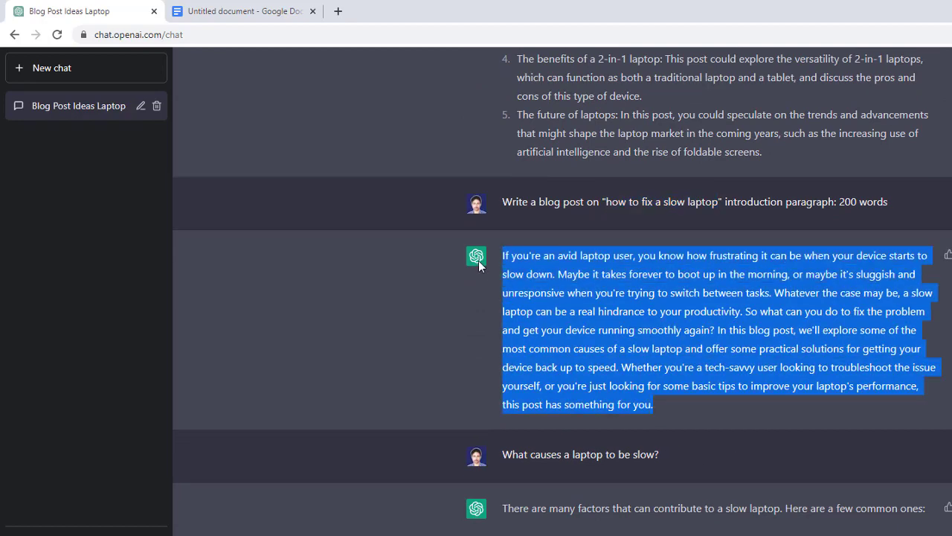
key(ctrl+c)
click(246, 11)
key(ctrl+v)
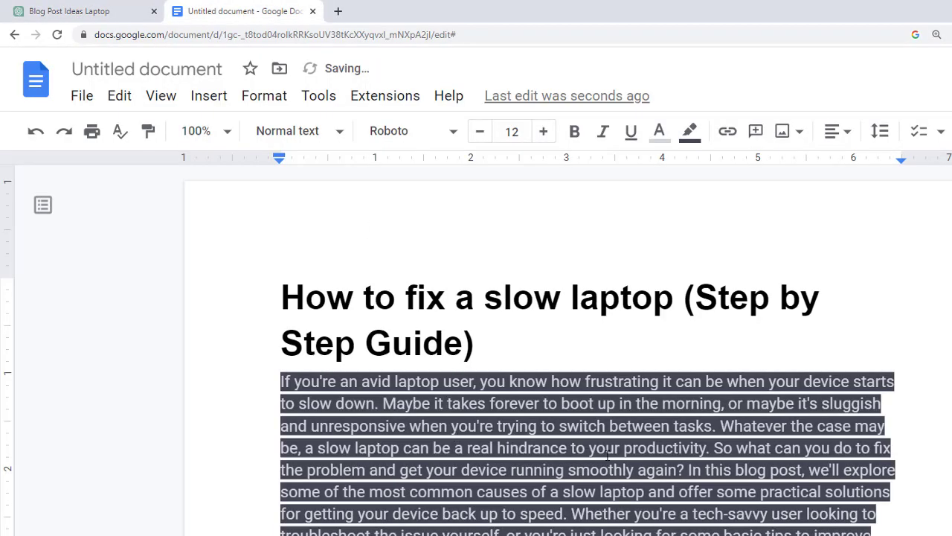
key(ctrl+z)
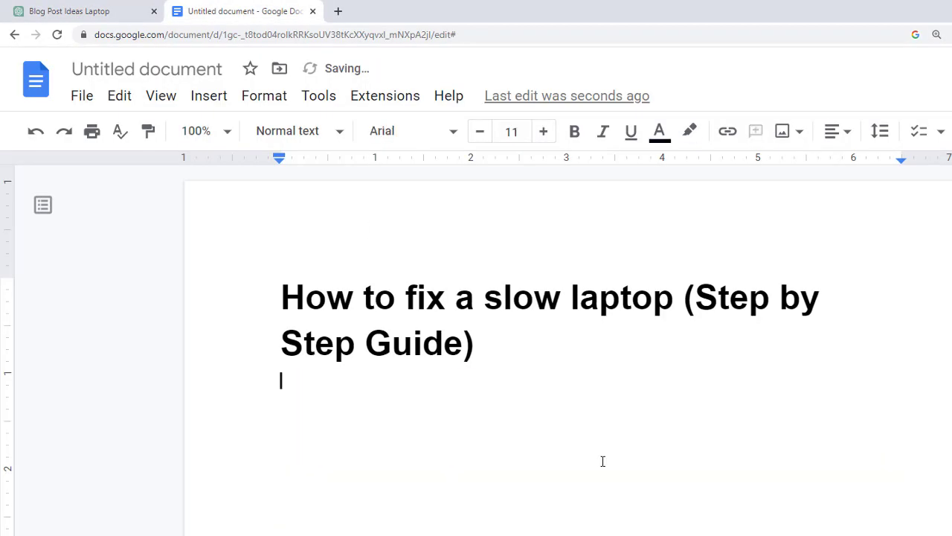
key(ctrl+shift+v)
- Split the introduction into three paragraphs, breaking before 'Whatever the case may be' and 'In this blog post'
click(566, 420)
key(Return)
key(Return)
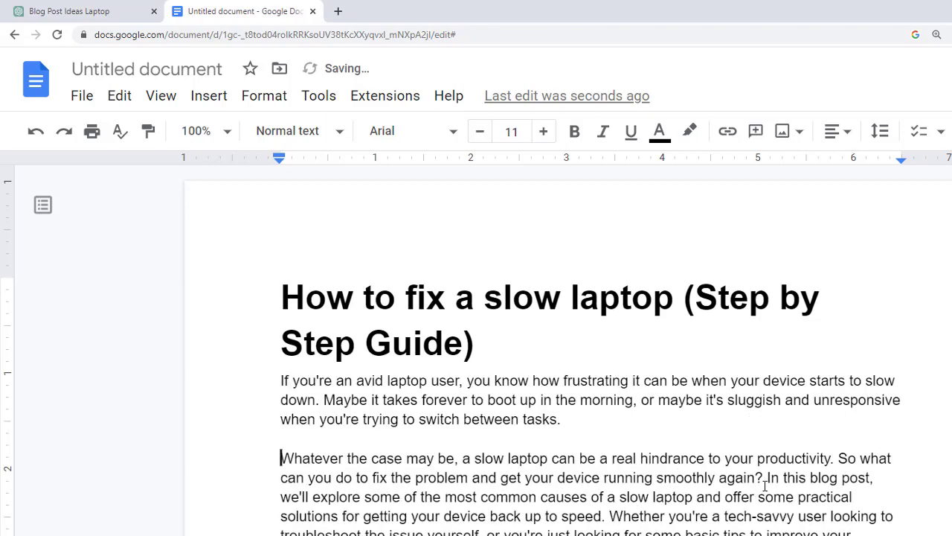
click(766, 484)
key(Return)
key(Return)
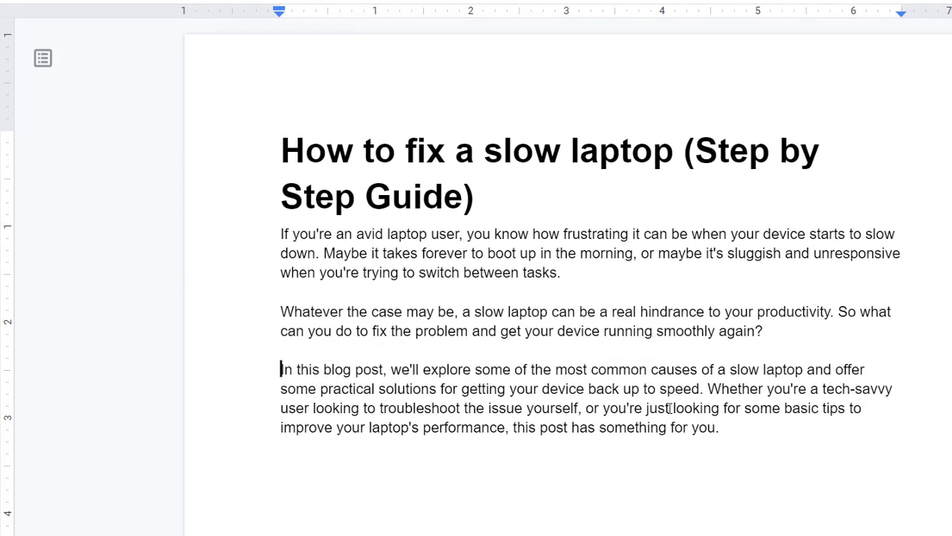
scroll(633, 298, down, 5)
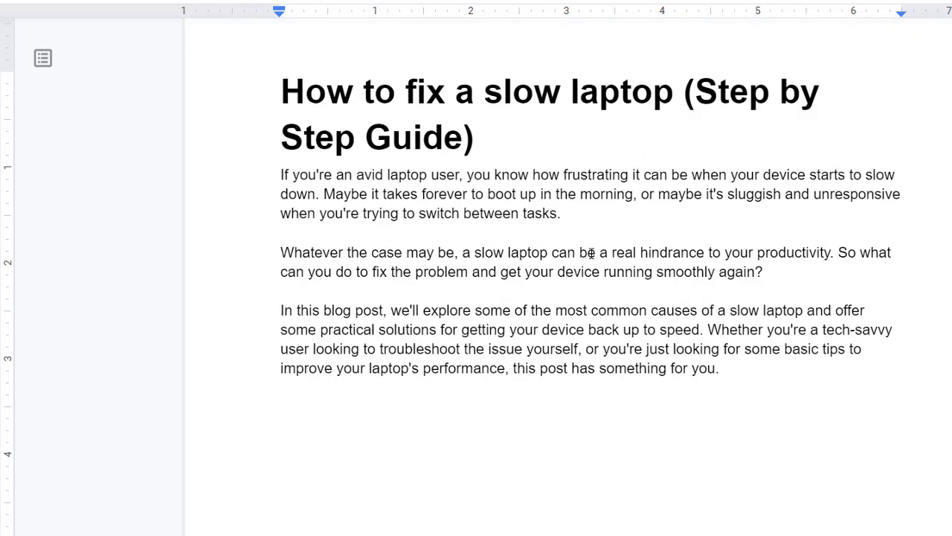
scroll(750, 424, up, 3)
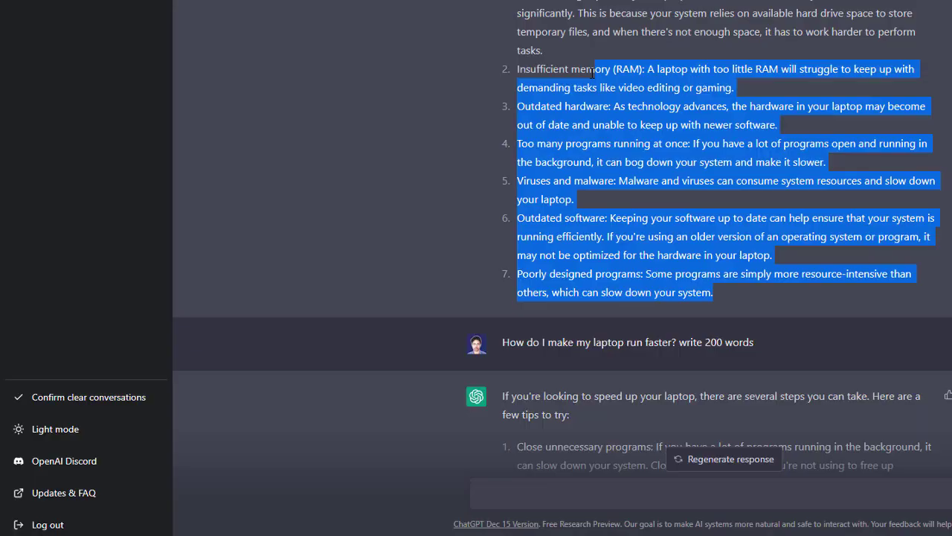
- Copy the question 'What causes a laptop to be slow?' from ChatGPT into the document below the introduction
drag(581, 149, 504, 111)
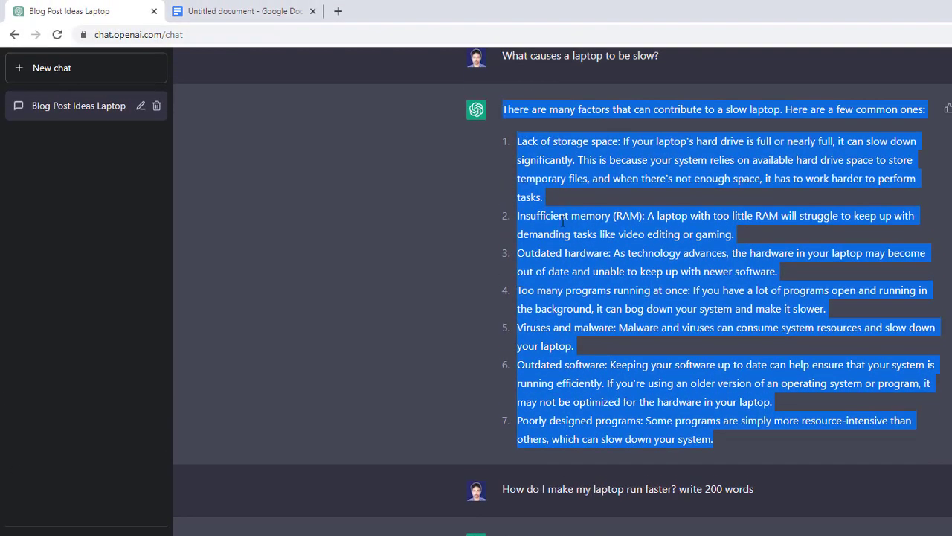
scroll(563, 221, up, 5)
drag(663, 387, 505, 390)
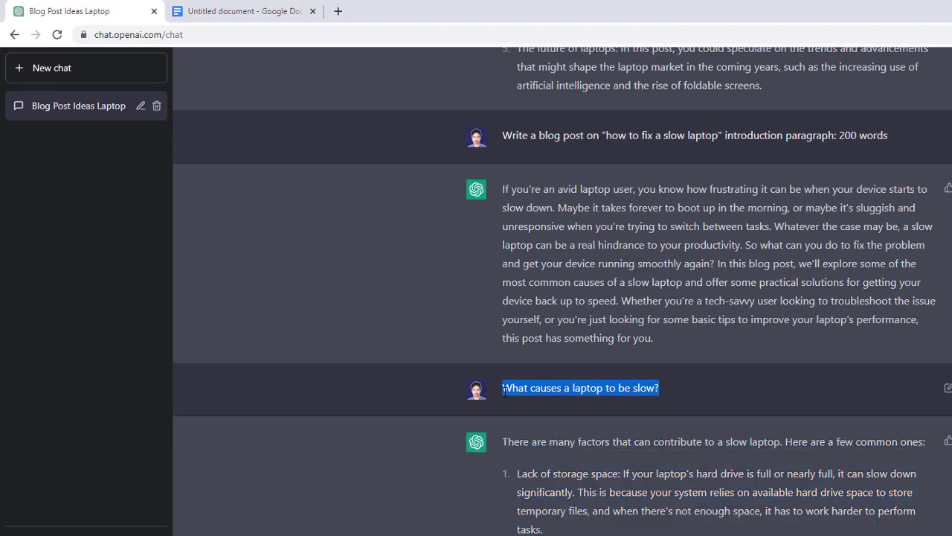
click(190, 11)
scroll(779, 498, down, 3)
click(799, 417)
key(Return)
key(Return)
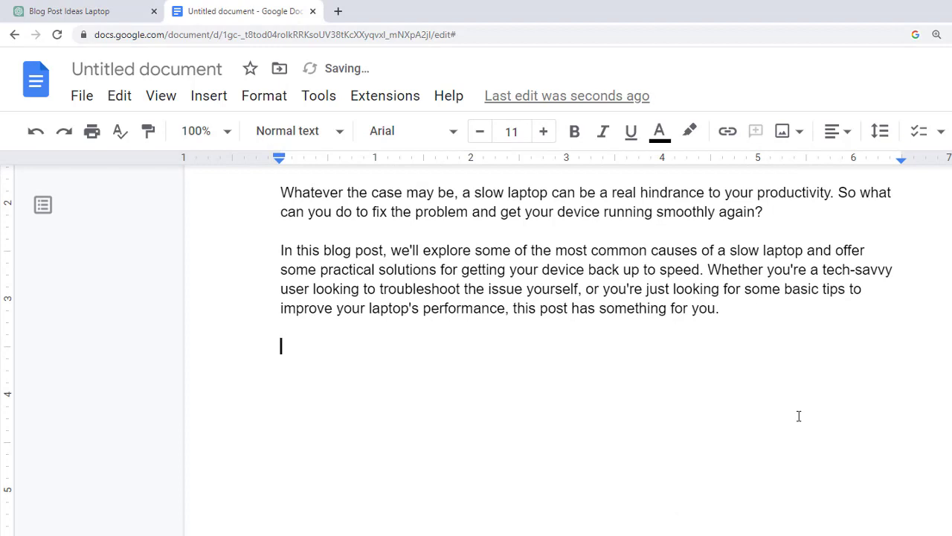
key(ctrl+v)
- Format 'What causes a laptop to be slow?' as a bold Heading 2 and start a new line below it
drag(576, 361, 247, 365)
click(298, 131)
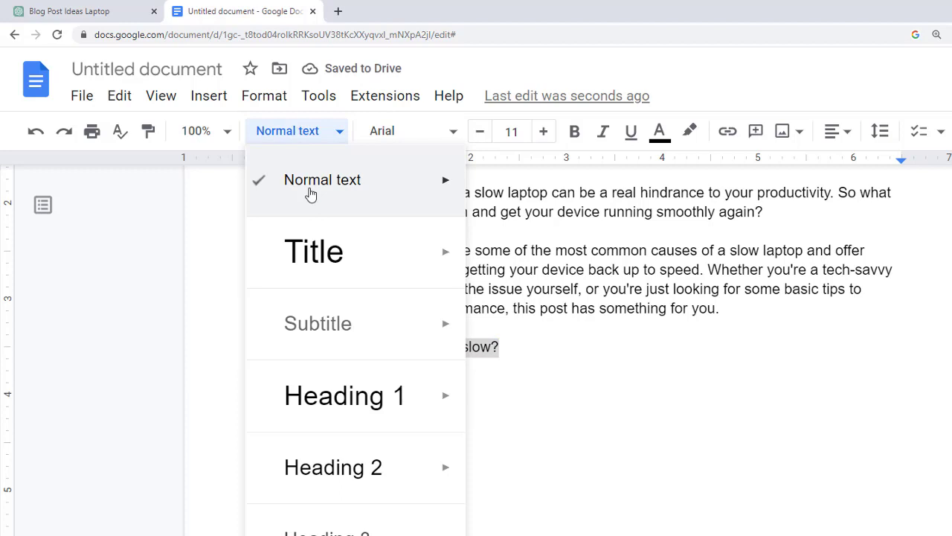
click(375, 457)
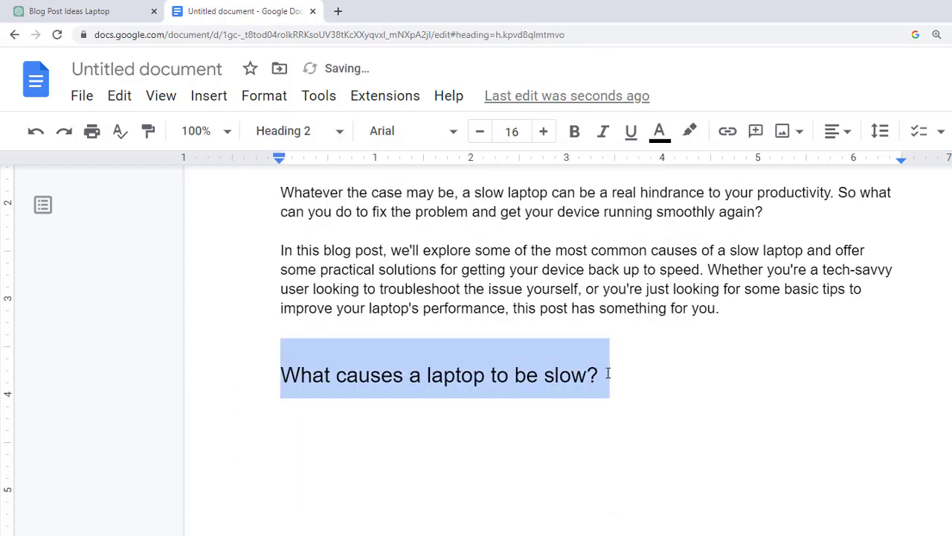
click(657, 389)
key(Return)
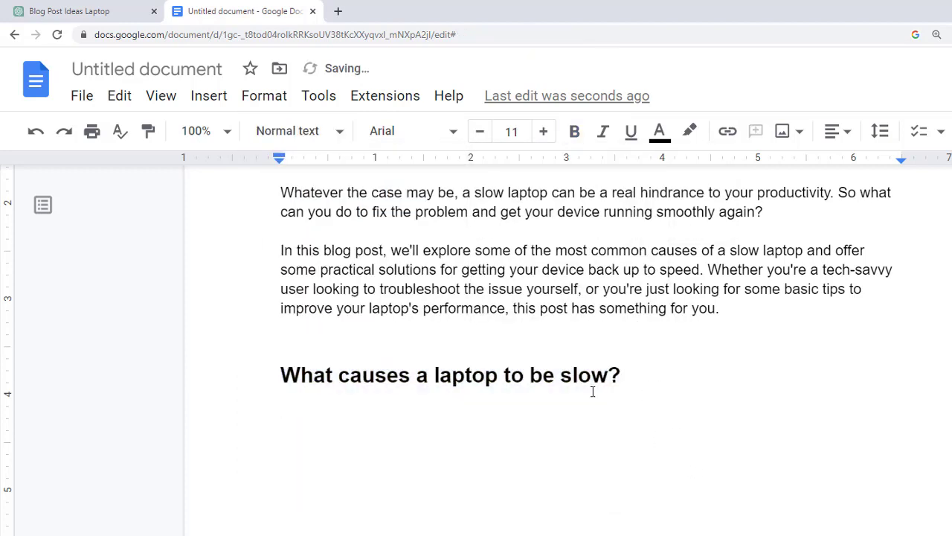
- Copy ChatGPT's full answer on what causes a slow laptop under its heading, pasting it without source formatting
key(ctrl+Tab)
scroll(695, 374, down, 2)
drag(739, 513, 492, 189)
key(ctrl+c)
key(ctrl+Tab)
key(ctrl+v)
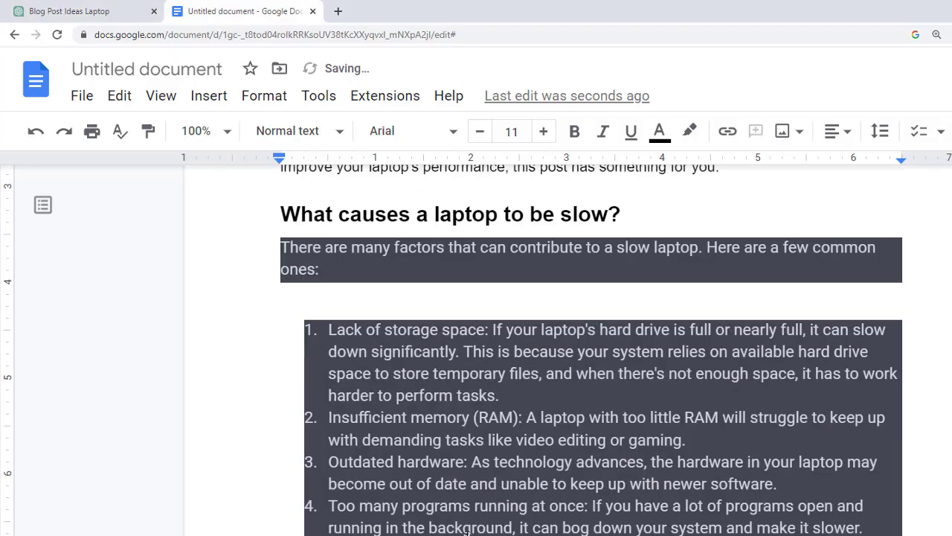
key(ctrl+z)
key(ctrl+shift+v)
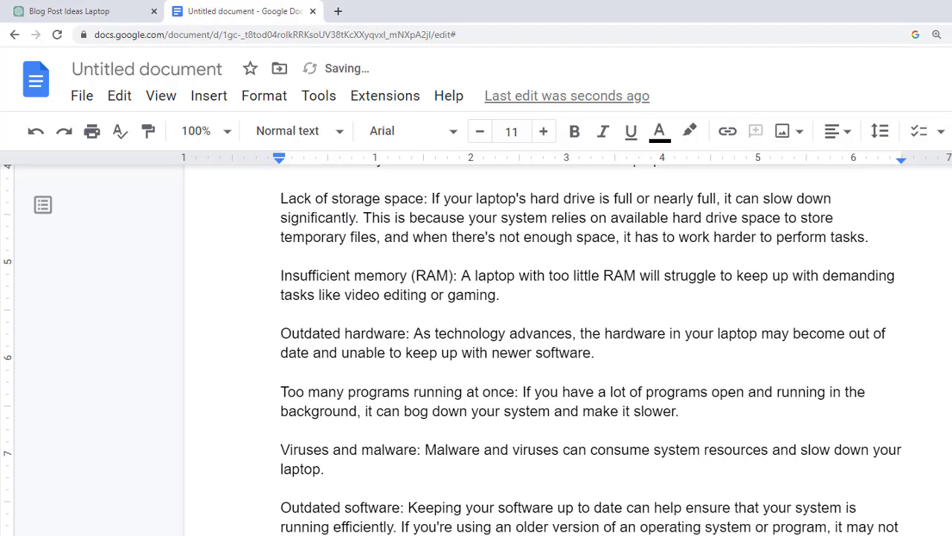
scroll(516, 484, down, 3)
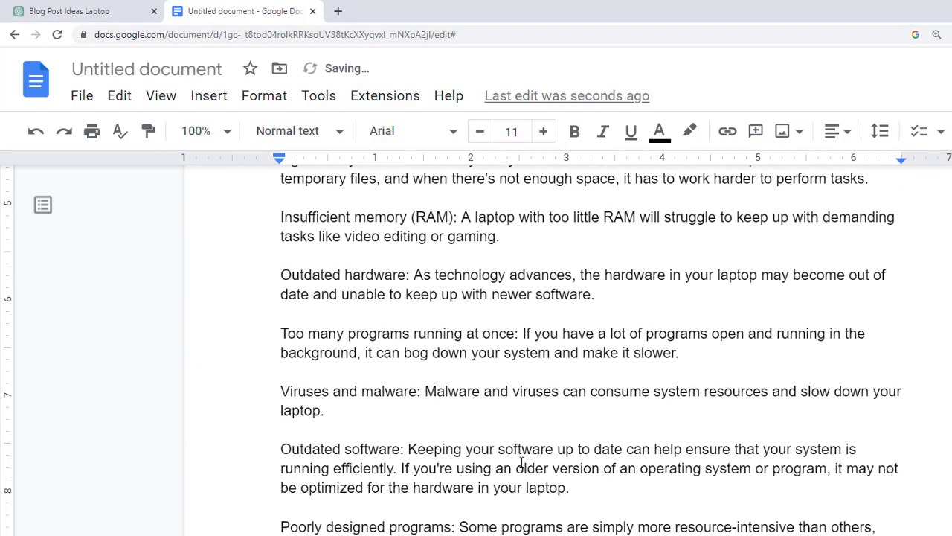
scroll(516, 454, up, 4)
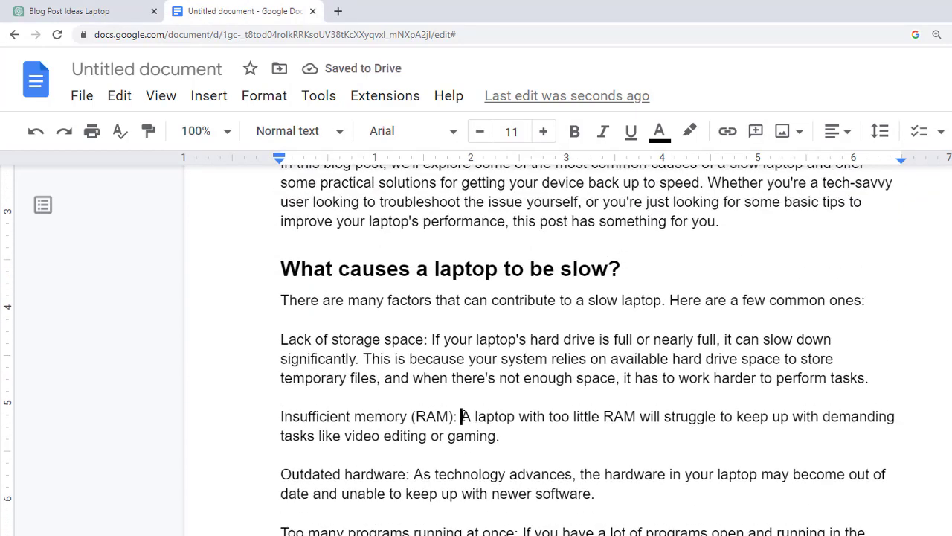
- Try to move the description after 'Insufficient memory (RAM):' onto a separate line below its label
drag(461, 416, 457, 417)
key(BackSpace)
key(Return)
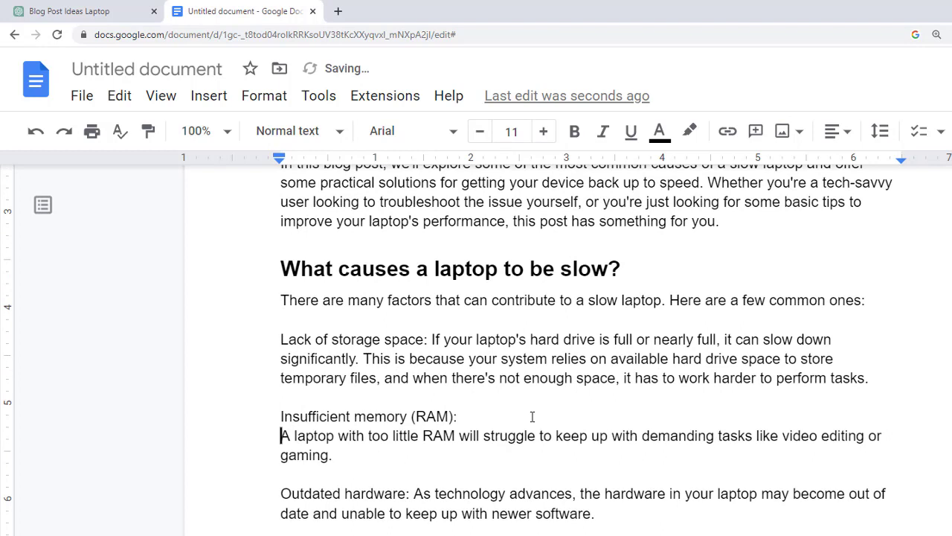
key(Return)
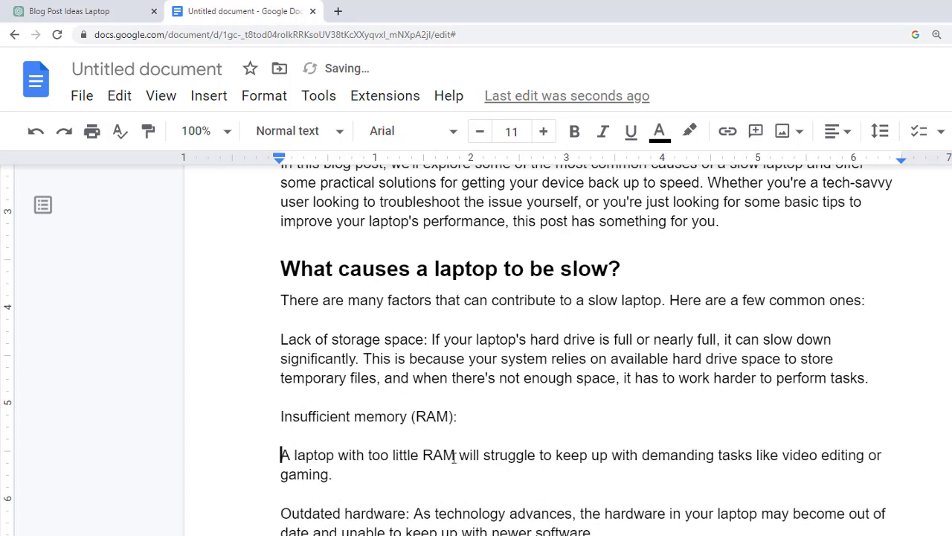
key(BackSpace)
key(BackSpace)
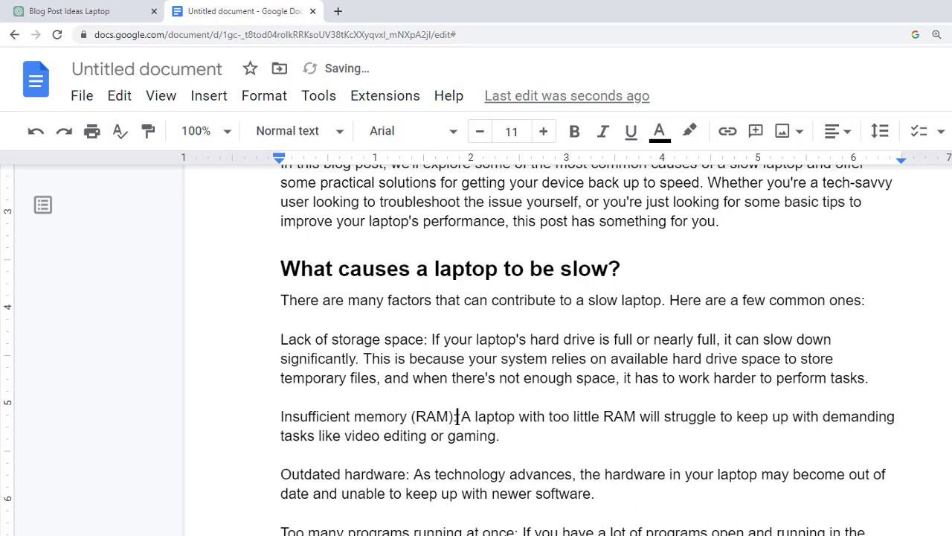
- Bold the labels 'Insufficient memory (RAM):' and 'Outdated hardware:' in the list of causes
double_click(457, 418)
drag(499, 436, 360, 417)
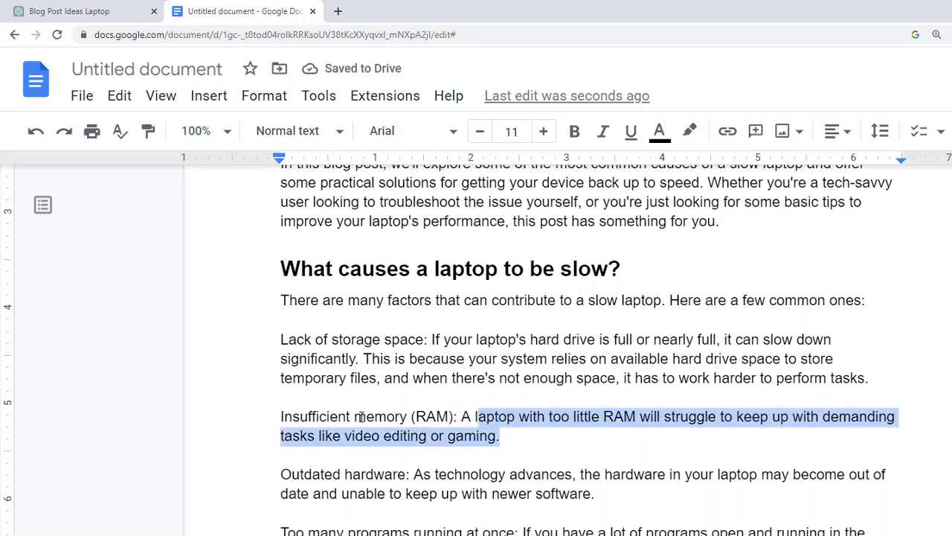
drag(458, 418, 280, 418)
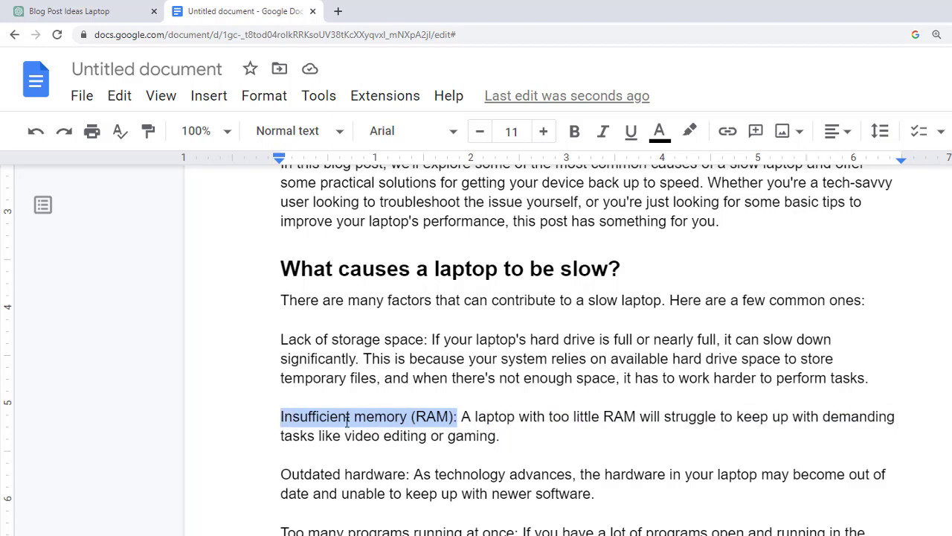
key(ctrl+b)
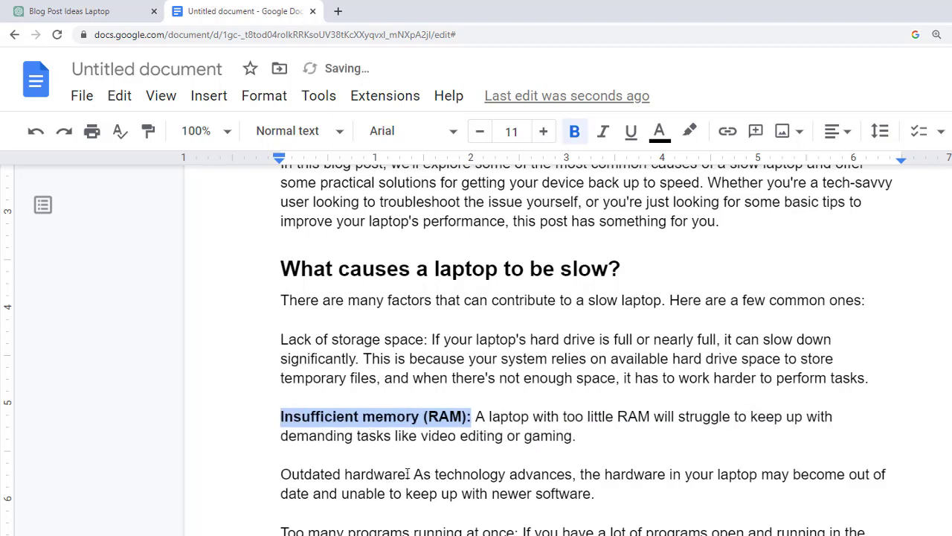
mouse_move(409, 474)
mouse_down()
mouse_move(397, 474)
mouse_move(410, 474)
mouse_up()
drag(410, 474, 280, 474)
key(ctrl+b)
- Bold the labels 'Too many programs running at once:', 'Viruses and malware:', 'Outdated software:' and 'Poorly designed programs:'
scroll(431, 322, down, 3)
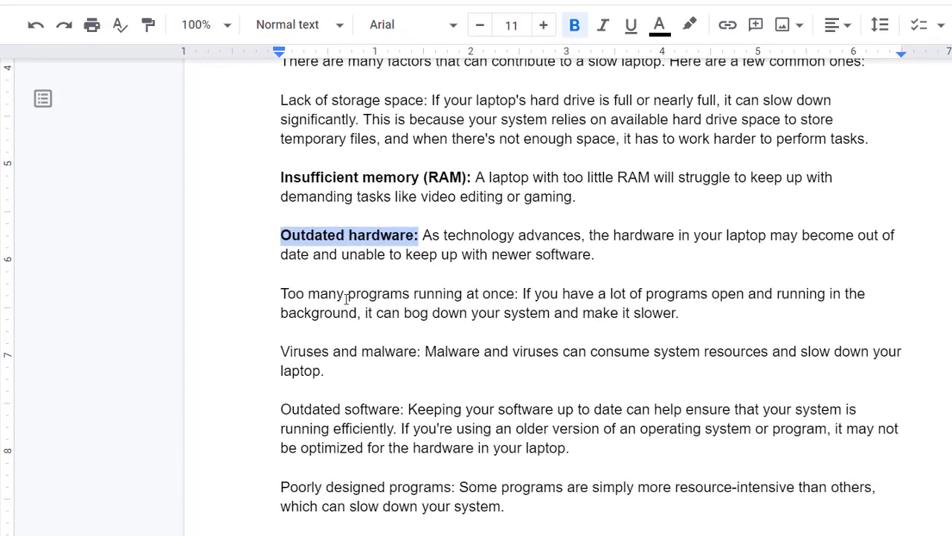
drag(519, 293, 281, 294)
key(ctrl+b)
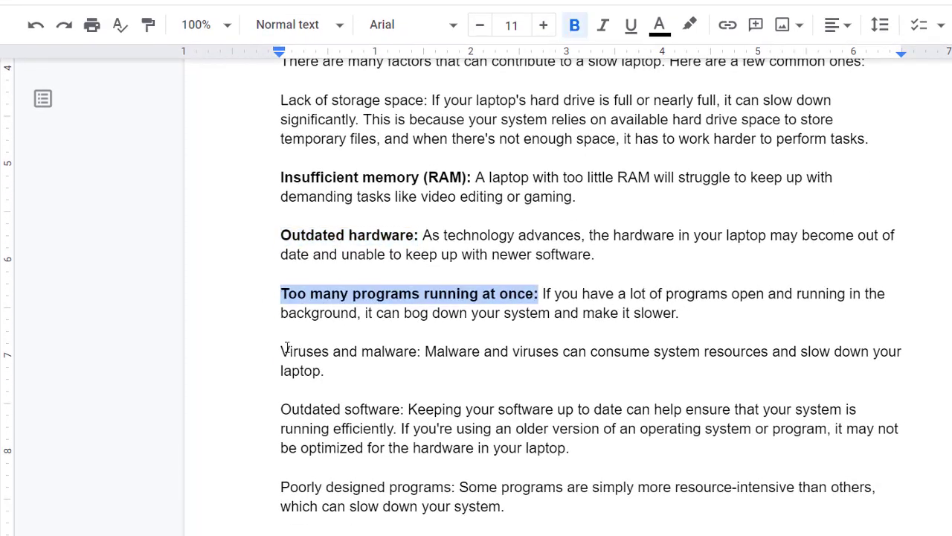
drag(281, 351, 422, 354)
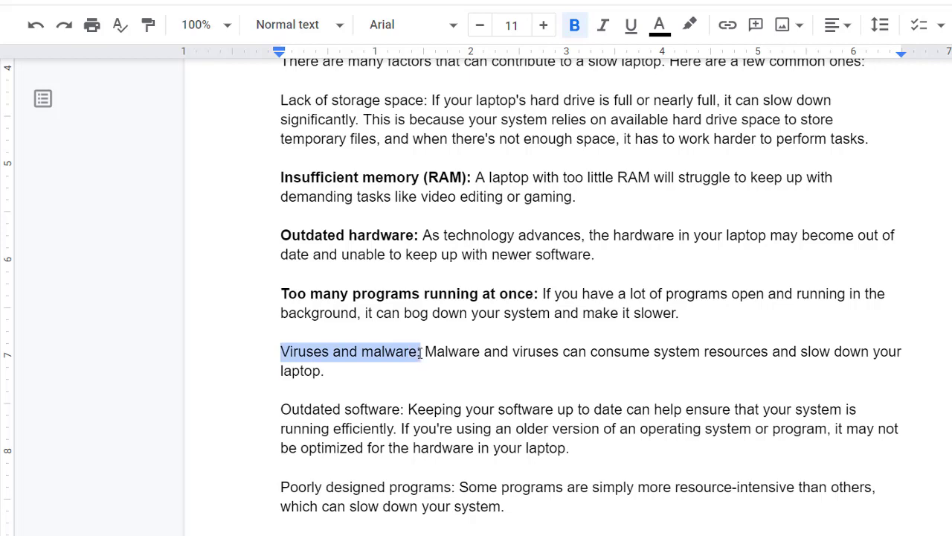
key(ctrl+b)
drag(283, 408, 404, 407)
key(ctrl+b)
scroll(509, 284, down, 1)
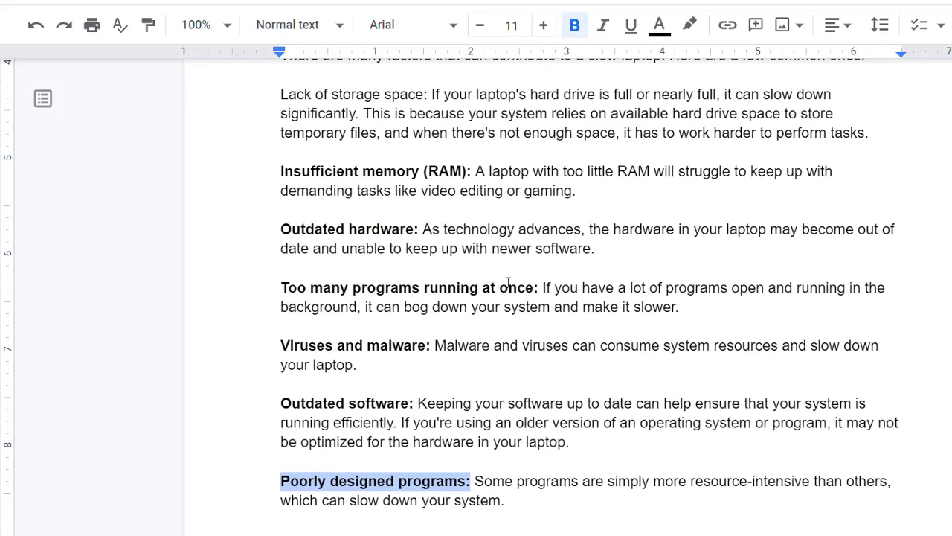
- Add blank lines after the 'Poorly designed programs' paragraph so that the next section starts on a new page
click(541, 439)
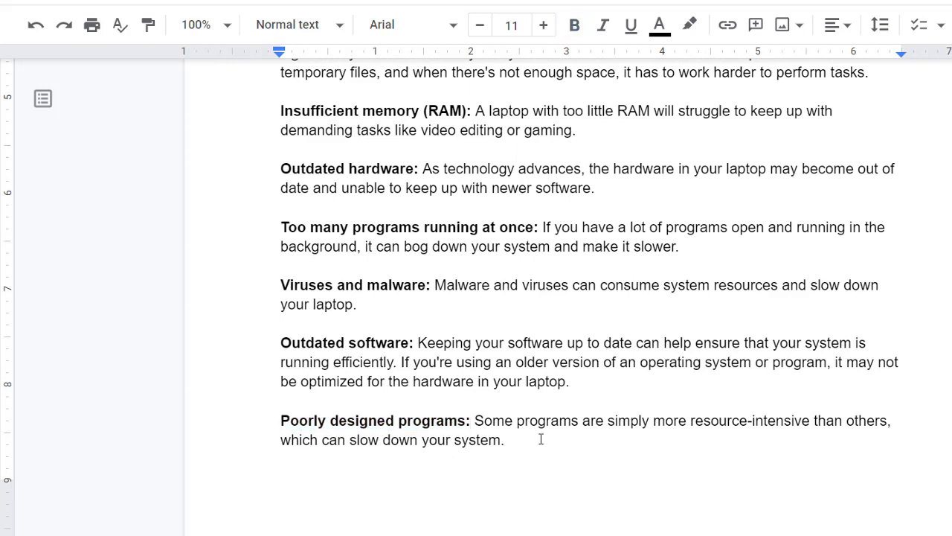
key(Return)
key(Return)
click(510, 304)
key(Return)
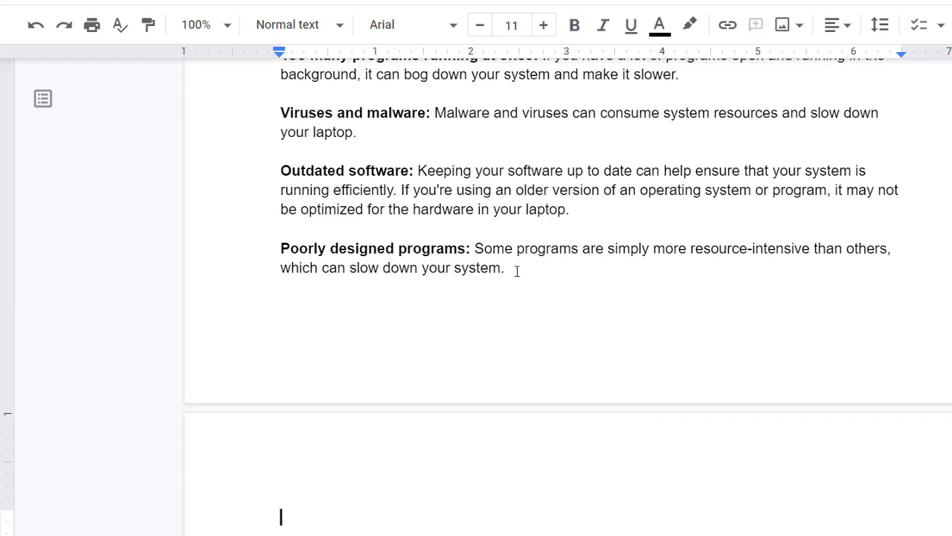
scroll(514, 283, down, 2)
- Copy the question 'How do I make my laptop run faster?' from ChatGPT onto the new page, pasting it without source formatting
key(alt+Tab)
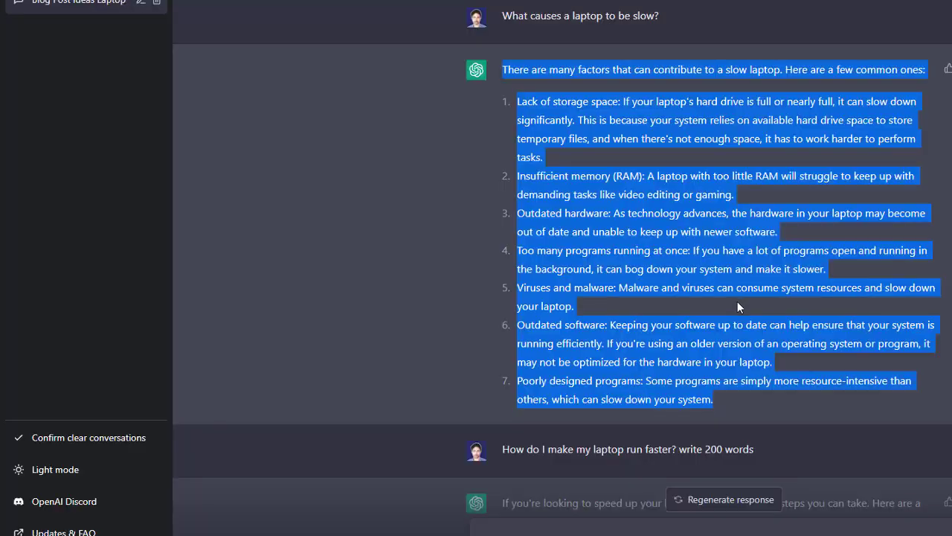
scroll(737, 301, down, 4)
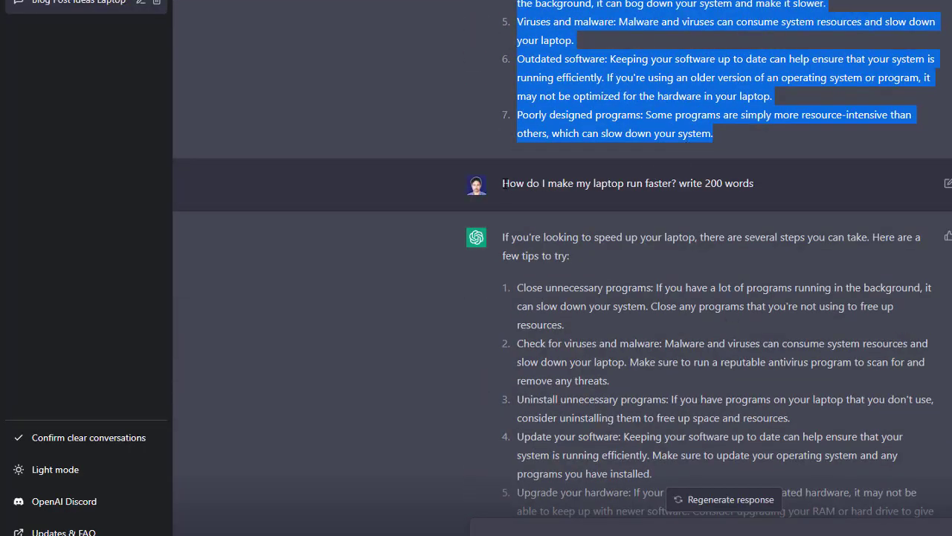
drag(504, 184, 666, 191)
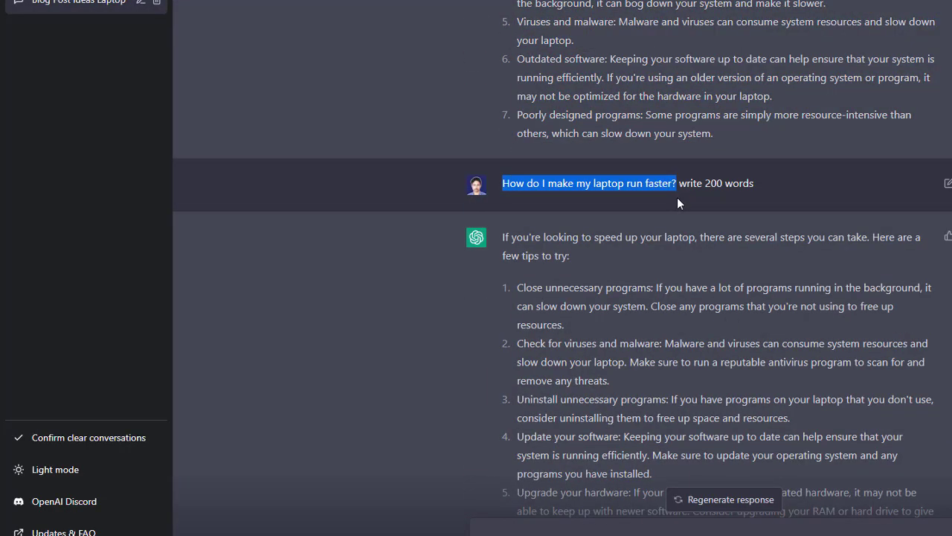
key(alt+Tab)
text(How do I make my laptop run faster?)
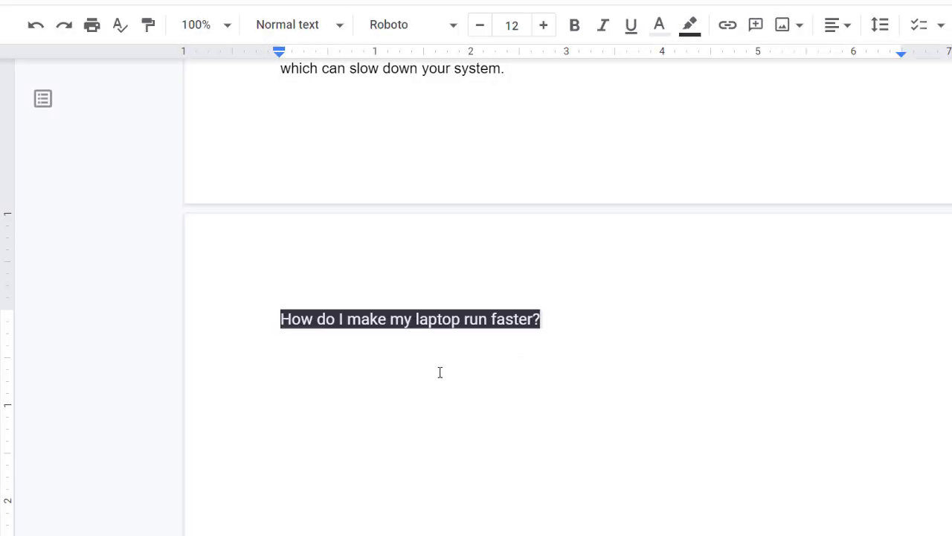
key(ctrl+z)
text(How do I make my laptop run faster?)
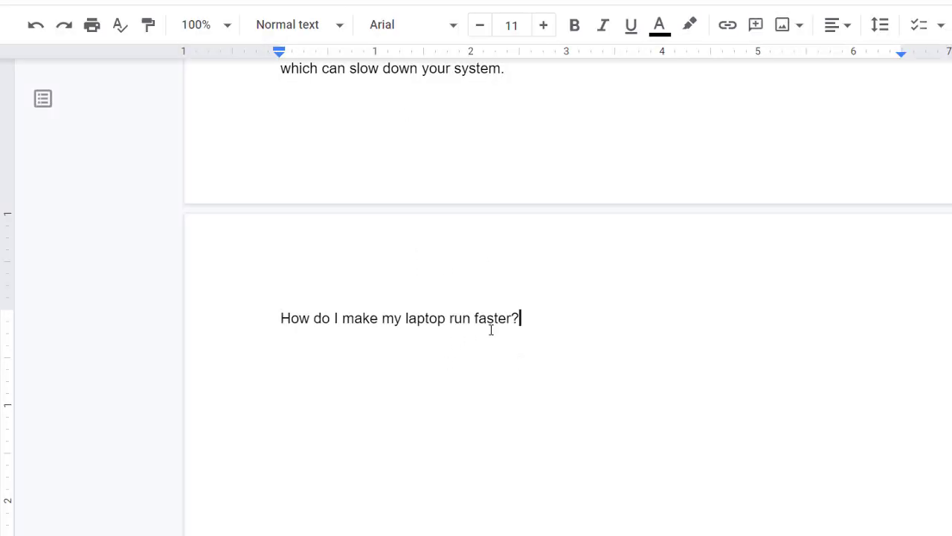
- Format 'How do I make my laptop run faster?' as a bold Heading 2 and start a new line below it
drag(566, 325, 281, 232)
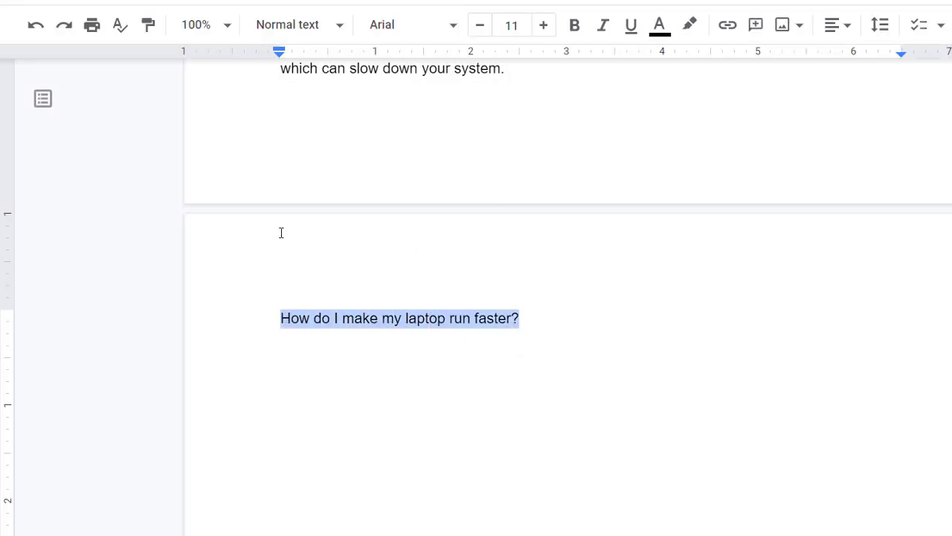
click(268, 26)
click(488, 350)
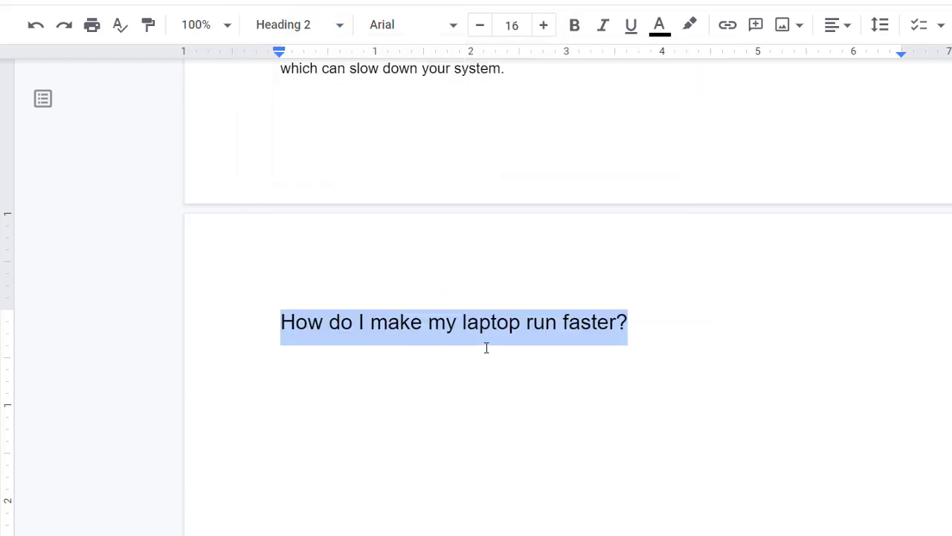
key(ctrl+b)
click(687, 326)
key(Return)
- Copy ChatGPT's full answer on making a laptop faster under its heading without source formatting, and remove the trailing blank line
scroll(667, 344, down, 2)
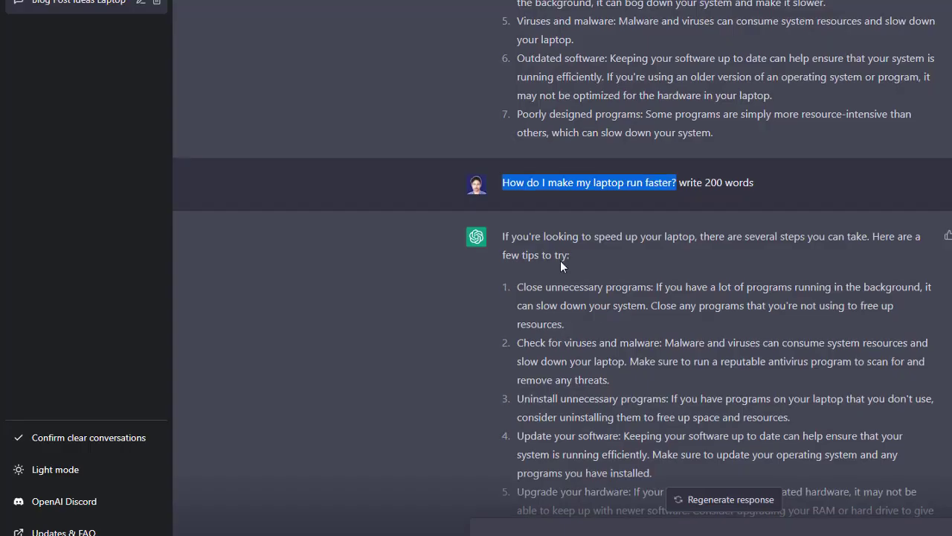
scroll(560, 260, down, 4)
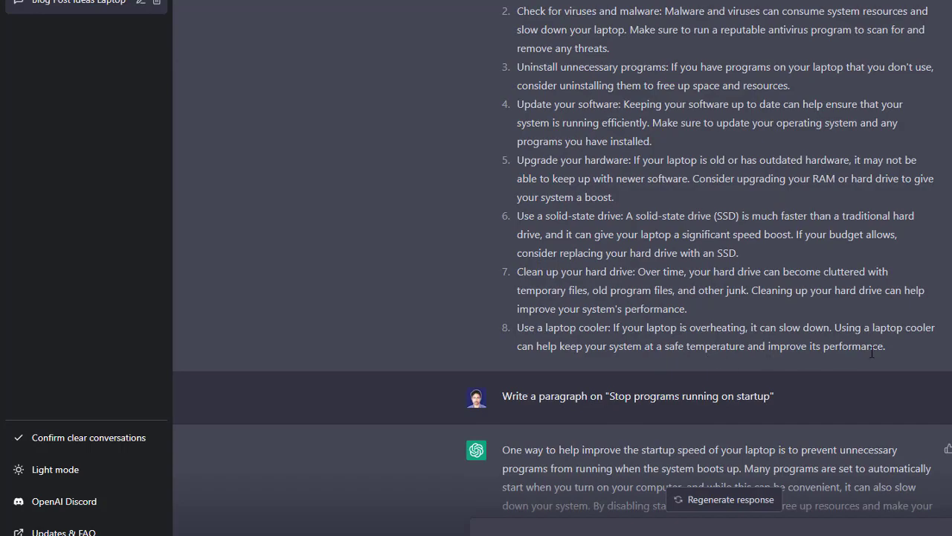
drag(872, 352, 509, 129)
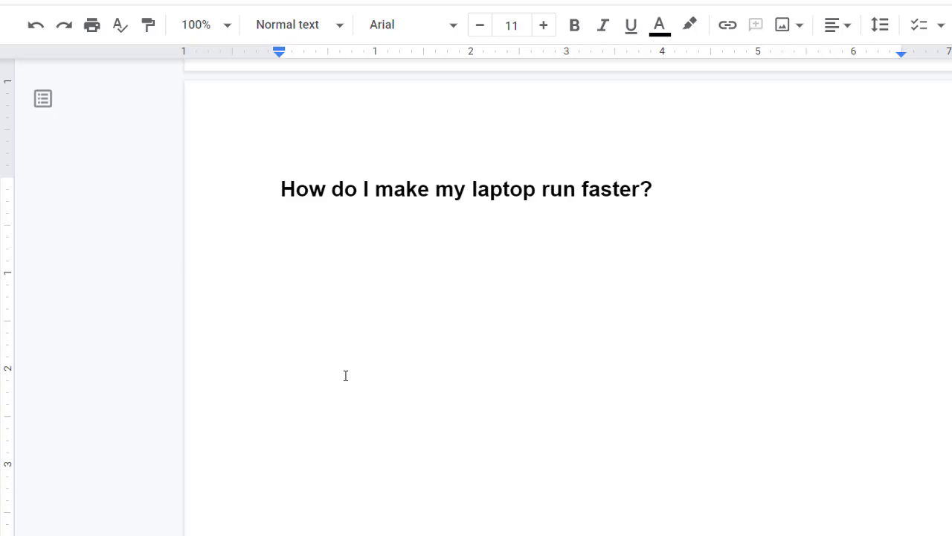
key(ctrl+v)
key(ctrl+z)
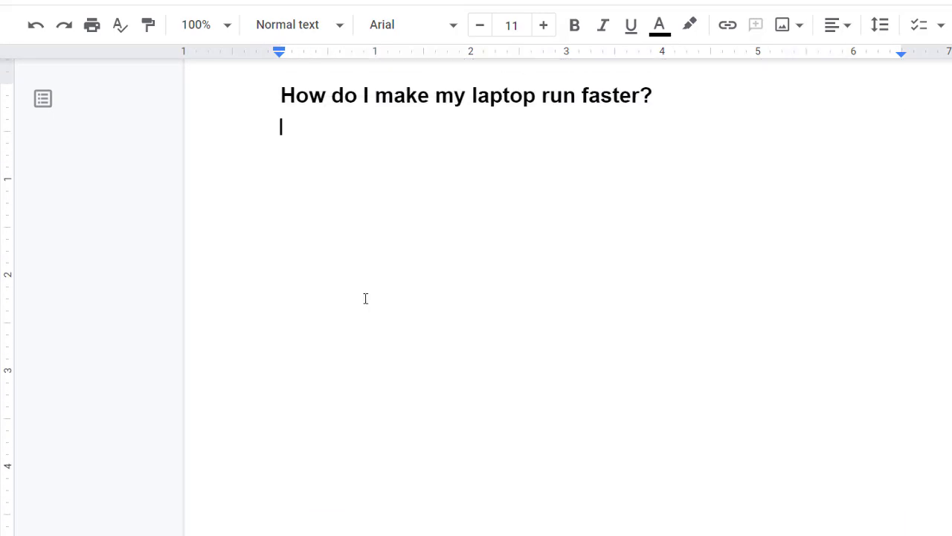
text(If you're looking to speed up your laptop, there are several steps you can take. Here are a few tips to try:  Close unnecessary programs: If you have a lot of programs running in the background, it can slow down your system. Close any programs that you're not using to free up resources.  Check for viruses and malware: Malware and viruses can consume system resources and slow down your laptop. Make sure to run a reputable antivirus program to scan for and remove any threats.  Uninstall unnecessary programs: If you have programs on your laptop that you don't use, consider uninstalling them to free up space and resources.  Update your software: Keeping your software up to date can help ensure that your system is running efficiently. Make sure to update your operating system and any programs you have installed.  Upgrade your hardware: If your laptop is old or has outdated hardware, it may not be able to keep up with newer software. Consider upgrading your RAM or hard drive to give your system a boost.  Use a solid-state drive: A solid-state drive (SSD) is much faster than a traditional hard drive, and it can give your laptop a significant speed boost. If your budget allows, consider replacing your hard drive with an SSD.  Clean up your hard drive: Over time, your hard drive can become cluttered with temporary files, old program files, and other junk. Cleaning up your hard drive can help improve your system's performance.  Use a laptop cooler: If your laptop is overheating, it can slow down. Using a laptop cooler can help keep your system at a safe temperature and improve its performance.)
scroll(383, 338, up, 1)
scroll(385, 346, down, 1)
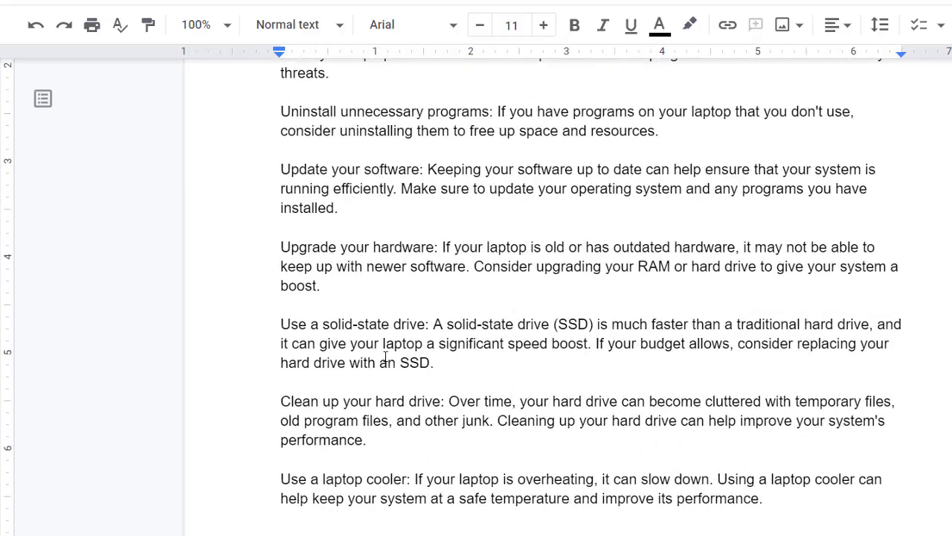
key(BackSpace)
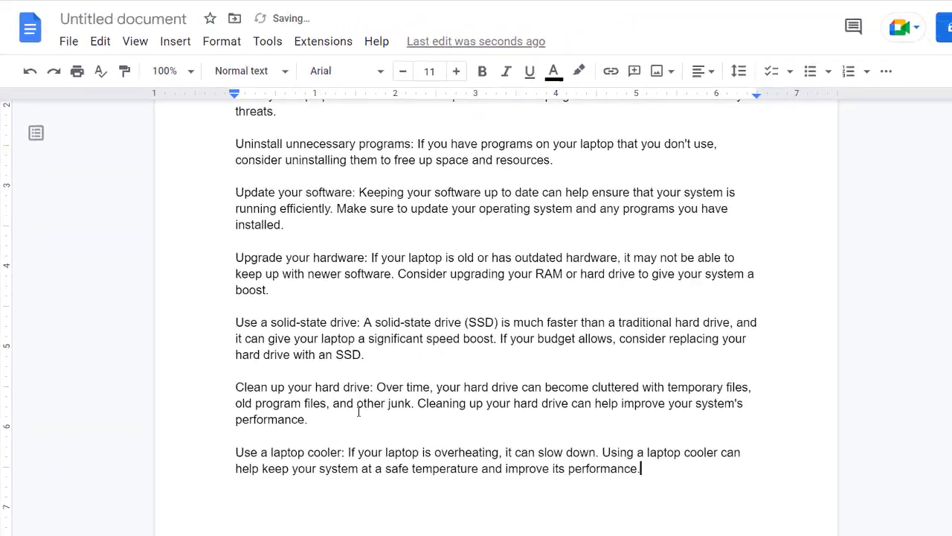
- Bold the labels 'Use a laptop cooler:' and 'Clean up your hard drive:' in the list of tips
drag(373, 464, 314, 463)
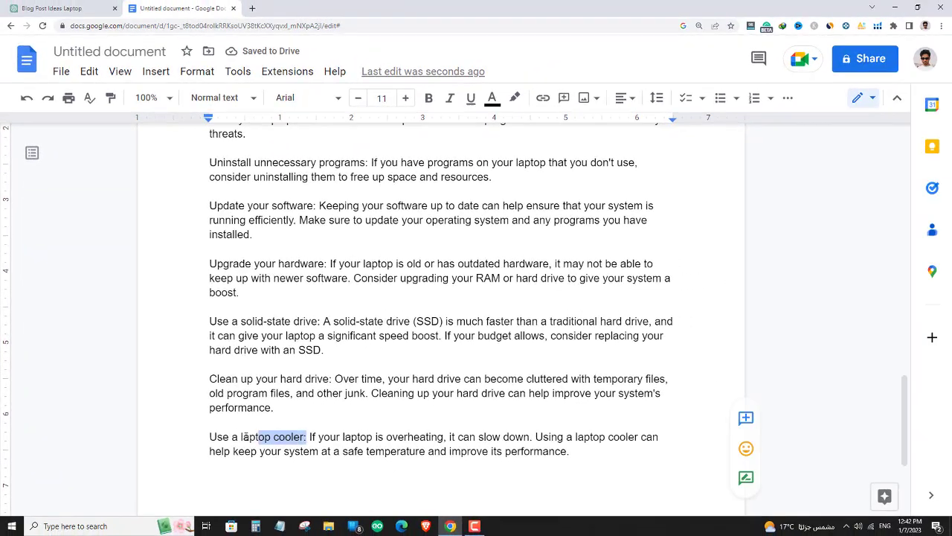
drag(246, 437, 210, 437)
key(ctrl+b)
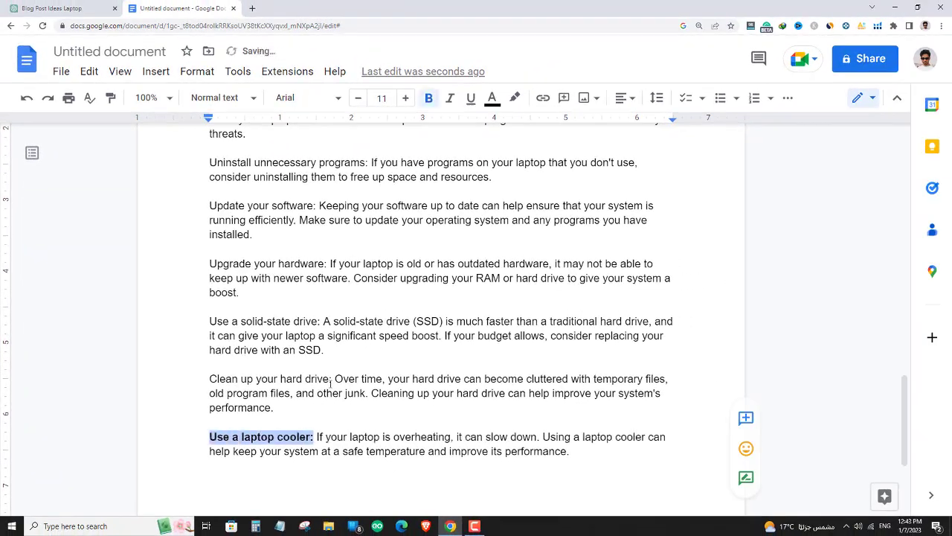
drag(331, 380, 209, 380)
key(ctrl+b)
- Bold the labels of the remaining speed-up tips, from 'Use a solid-state drive:' back up to 'Close unnecessary programs:'
scroll(245, 387, up, 2)
drag(320, 420, 210, 420)
key(ctrl+b)
drag(367, 361, 210, 361)
key(ctrl+b)
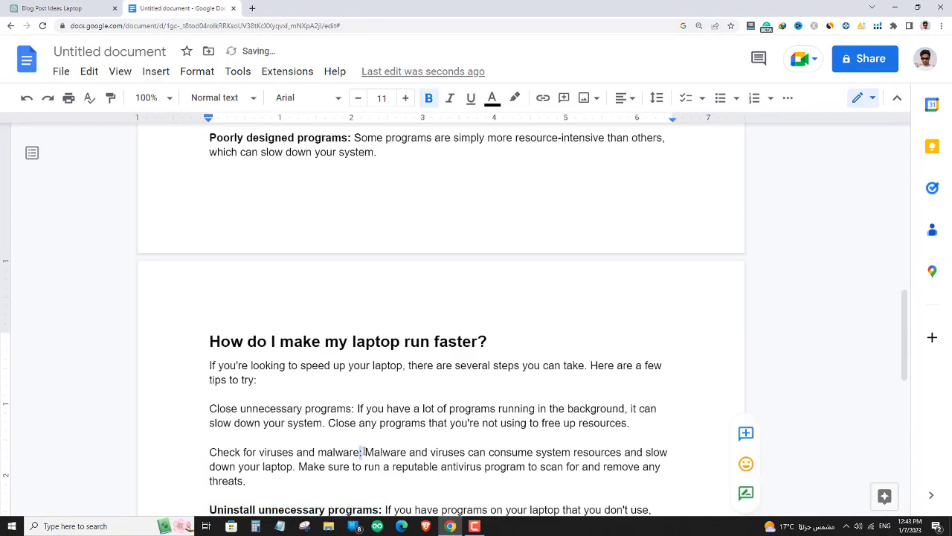
drag(362, 451, 210, 451)
key(ctrl+b)
drag(354, 408, 210, 407)
key(ctrl+b)
- Copy the phrase 'Stop programs running on startup' from ChatGPT into the document below the last speed-up tip
click(104, 6)
drag(454, 159, 575, 161)
click(182, 8)
text(Stop programs running on startup)
- Format 'Stop programs running on startup' as a bold Heading 2 and start a normal text line below it
triple_click(315, 331)
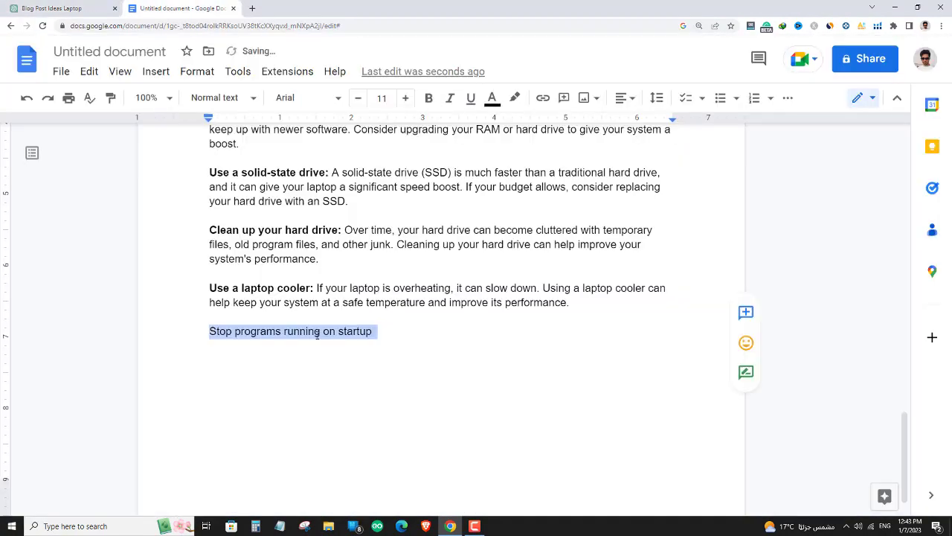
click(223, 97)
click(223, 257)
key(ctrl+b)
key(Return)
key(BackSpace)
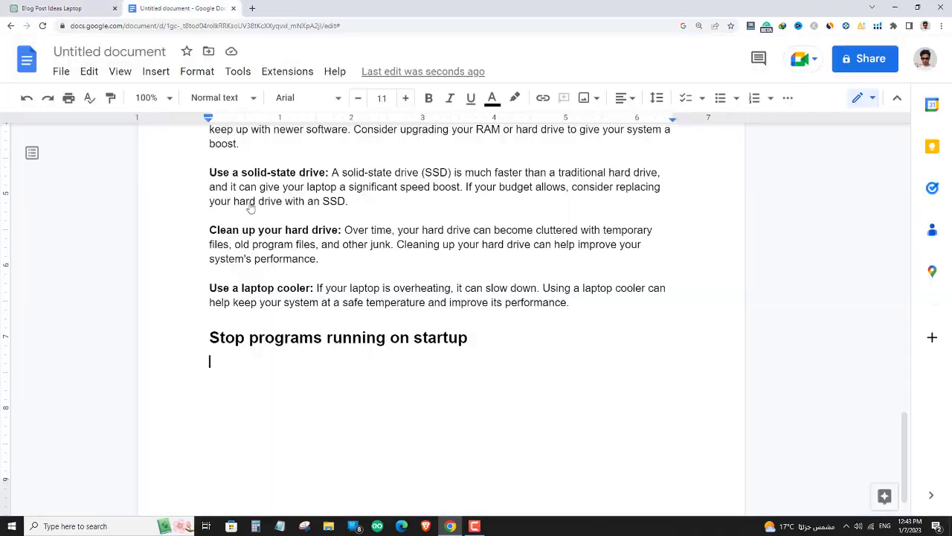
- Insert ChatGPT's paragraph on startup programs under its heading, passing it through Notepad to strip formatting, and start a new line
text(One way to help improve the startup speed of your laptop is to prevent unnecessary programs from running when the system boots up. Many programs are set to automatically start when you turn on your computer, and while this can be convenient, it can also slow down your system. By disabling startup programs, you can free up resources and make your laptop boot up more quickly. To stop programs from running on startup, you can use the "Task Manager" on Windows or the "System Preferences" on a Mac. In the Task Manager or System Preferences, you can view the list of programs that start automatically and choose which ones you want to disable. Keep in mind that some programs may be necessary for the proper functioning of your system, so be cautious about which ones you disable.)
scroll(435, 312, down, 2)
key(ctrl+z)
click(279, 526)
text(One way to help improve the startup speed of your laptop is to prevent unnecessary programs from running when the system boots up. Many programs are set to automatically start when you turn on your computer, and while this can be convenient, it can also slow down your system. By disabling startup programs, you can free up resources and make your laptop boot up more quickly. To stop programs from running on startup, you can use the "Task Manager" on Windows or the "System Preferences" on a Mac. In the Task Manager or System Preferences, you can view the list of programs that start automatically and choose which ones you want to disable. Keep in mind that some programs may be necessary for the proper functioning of your system, so be cautious about which ones you disable.)
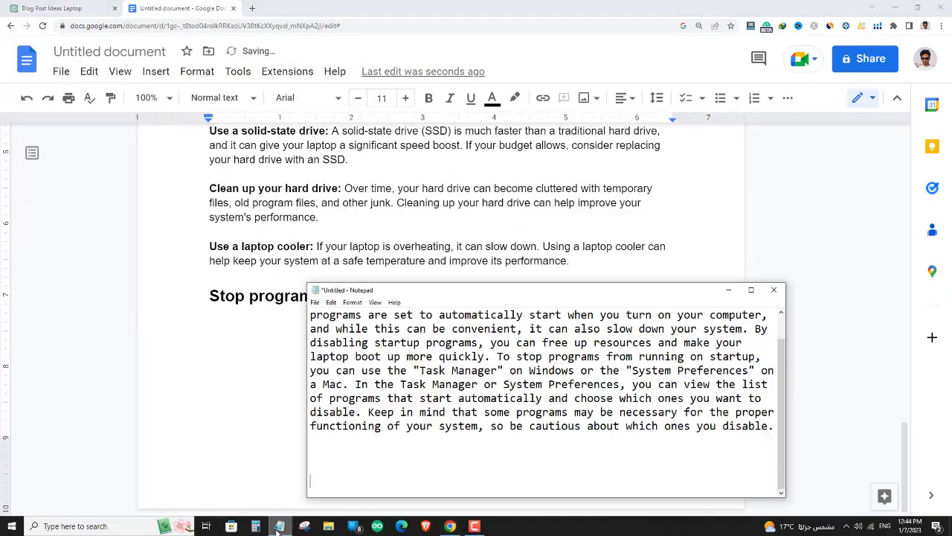
text(One way to help improve the startup speed of your laptop is to prevent unnecessary programs from running when the system boots up. Many programs are set to automatically start when you turn on your computer, and while this can be convenient, it can also slow down your system. By disabling startup programs, you can free up resources and make your laptop boot up more quickly. To stop programs from running on startup, you can use the "Task Manager" on Windows or the "System Preferences" on a Mac. In the Task Manager or System Preferences, you can view the list of programs that start automatically and choose which ones you want to disable. Keep in mind that some programs may be necessary for the proper functioning of your system, so be cautious about which ones you disable.)
click(659, 295)
key(Return)
- Copy the phrase 'Update windows and driver' from ChatGPT below the startup section and make it a bold Heading 2
click(60, 8)
drag(449, 298, 545, 304)
click(182, 8)
text(Update windows and driver)
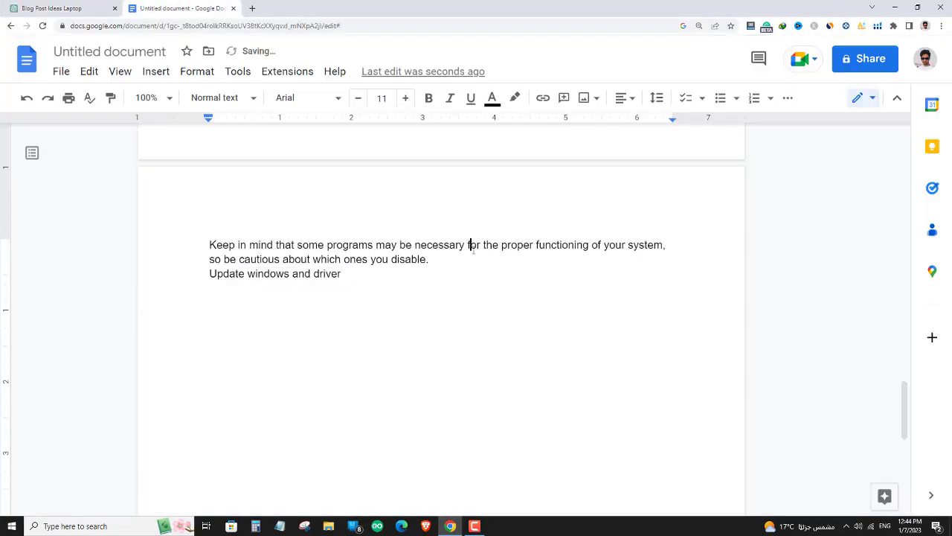
triple_click(273, 274)
- Copy ChatGPT's paragraph on updating Windows and drivers under its heading, passing it through Notepad to strip the formatting
click(59, 8)
drag(375, 291, 571, 401)
key(ctrl+c)
click(182, 8)
click(282, 526)
key(ctrl+v)
click(286, 526)
key(ctrl+v)
key(BackSpace)
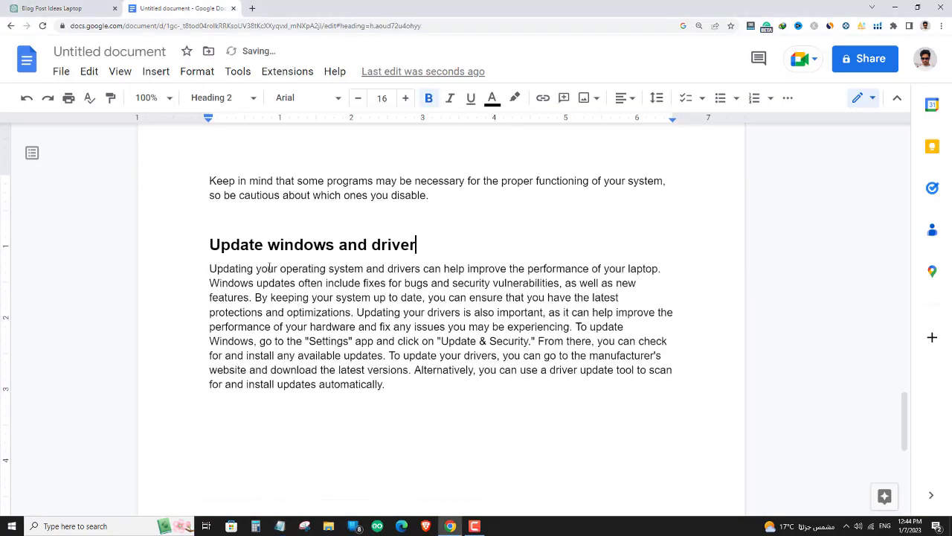
- Split the update section into three paragraphs, breaking before 'Updating your drivers is also important' and 'From there, you can check'
click(355, 296)
key(Return)
key(Return)
click(392, 357)
key(Return)
key(Return)
scroll(490, 309, up, 2)
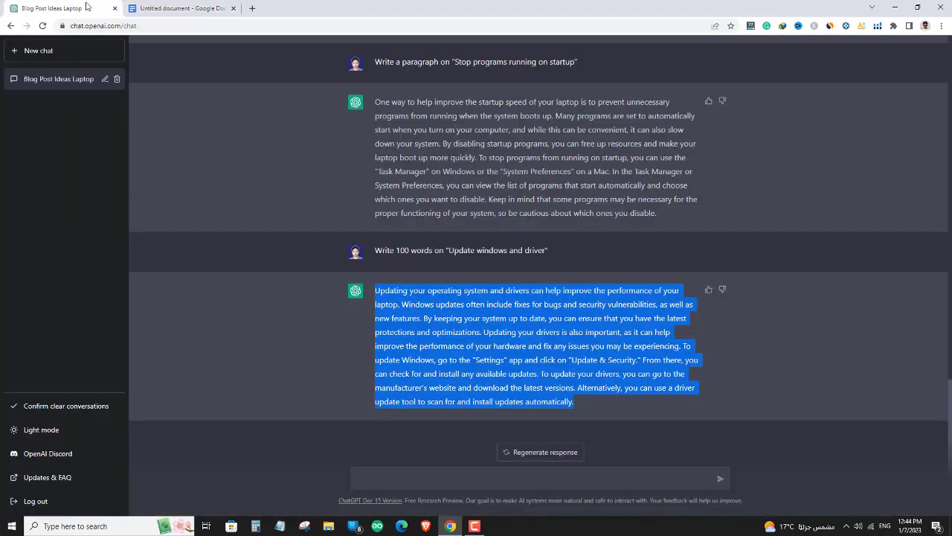
scroll(498, 364, down, 1)
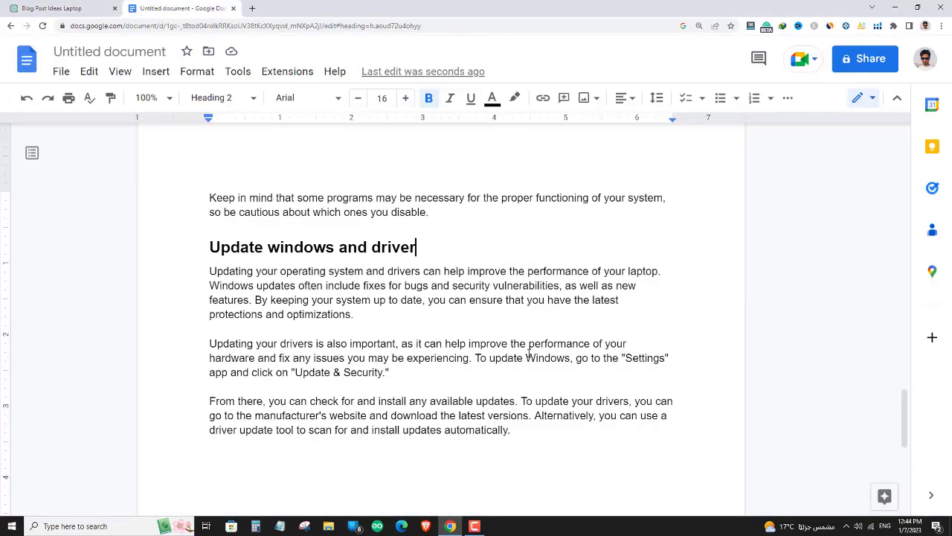
scroll(473, 335, up, 20)
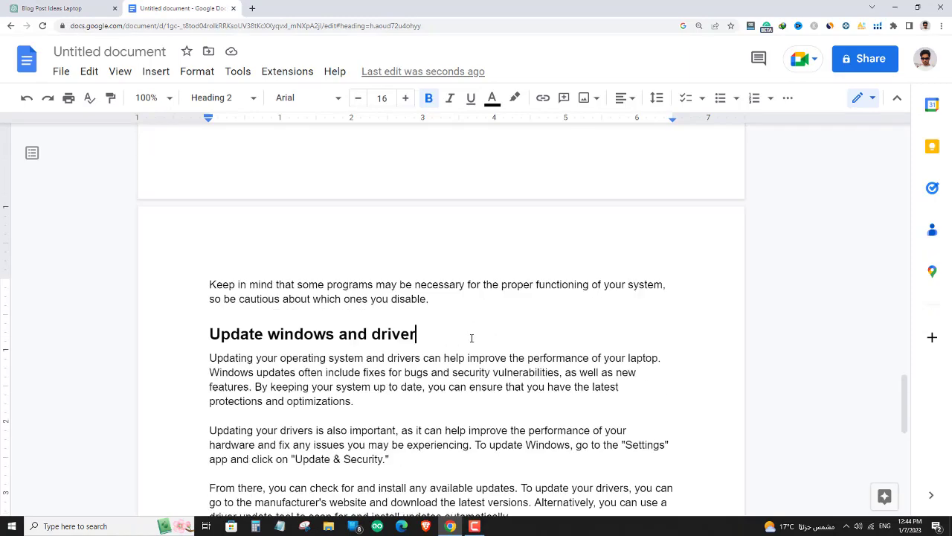
- Review the assembled blog post from its title and introduction through the causes, speed tips and startup sections to the Windows and driver update section
scroll(475, 346, up, 1)
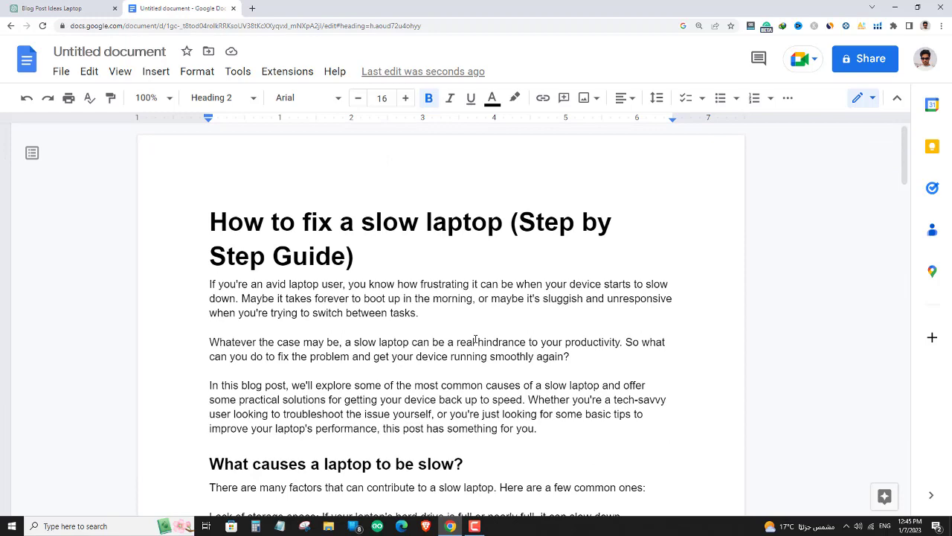
scroll(446, 294, down, 2)
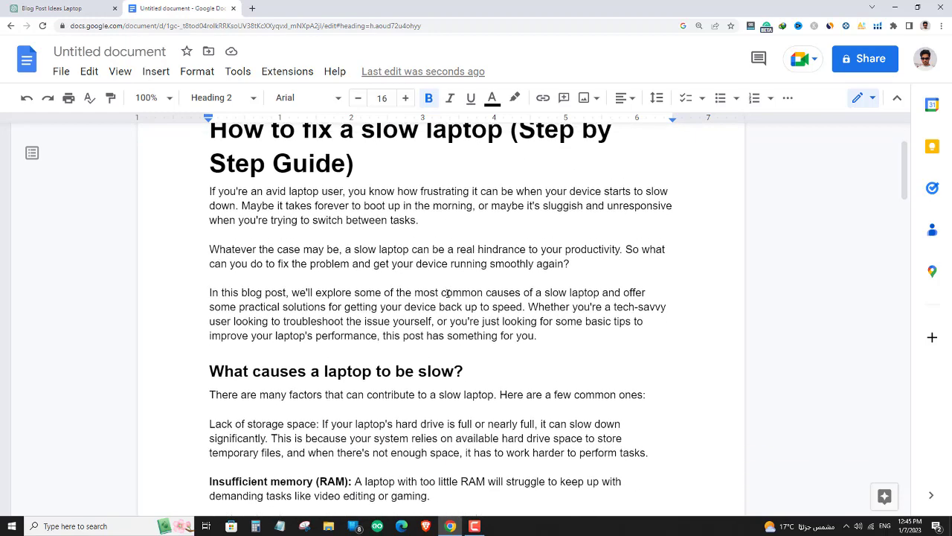
scroll(445, 288, up, 2)
scroll(443, 287, down, 2)
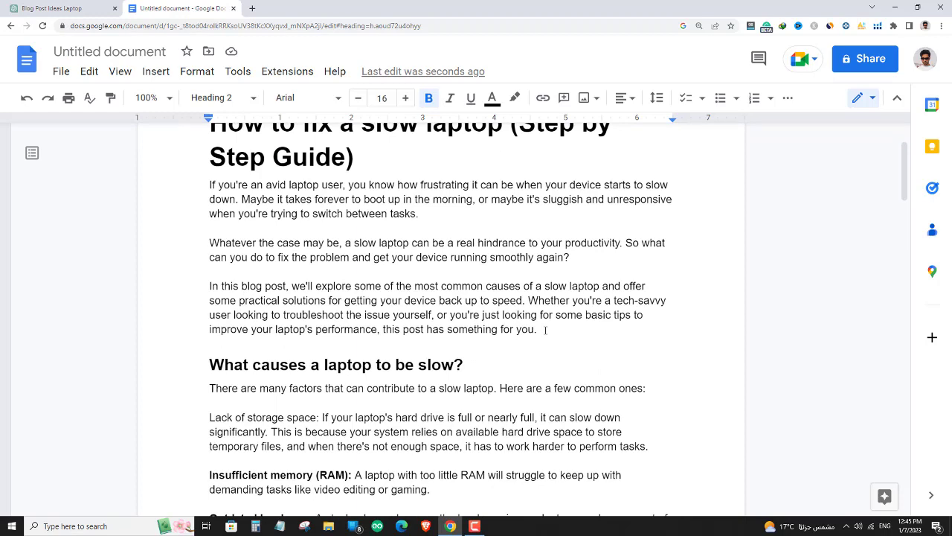
drag(571, 328, 232, 185)
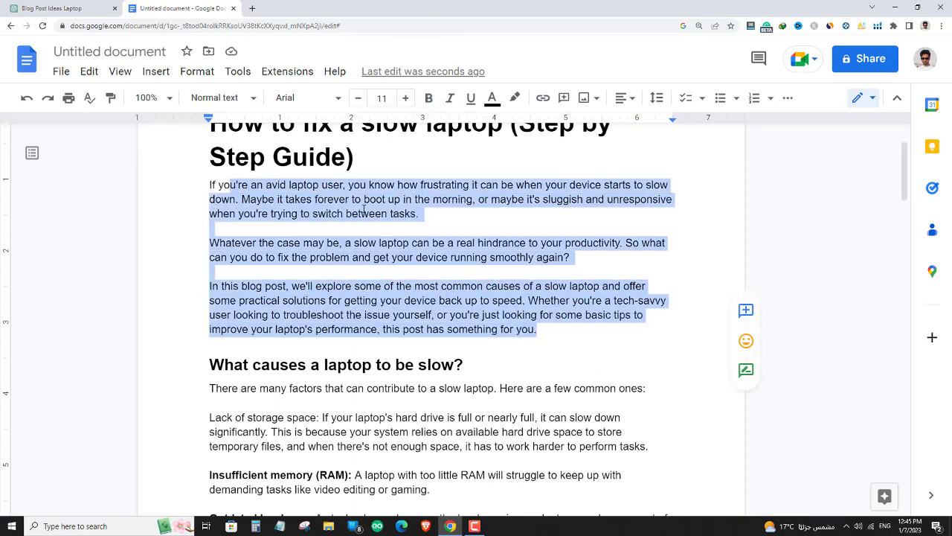
scroll(367, 209, down, 2)
scroll(368, 209, down, 1)
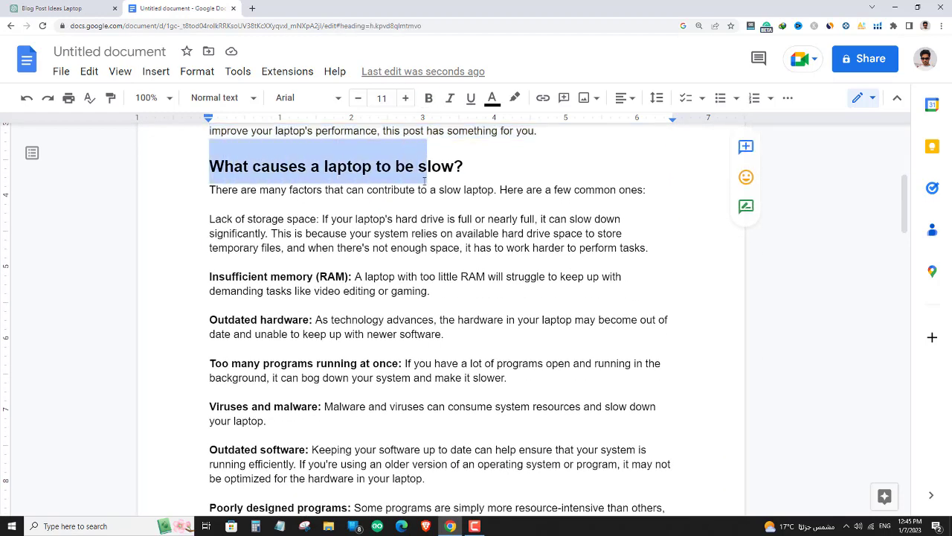
drag(257, 276, 348, 311)
scroll(348, 311, down, 5)
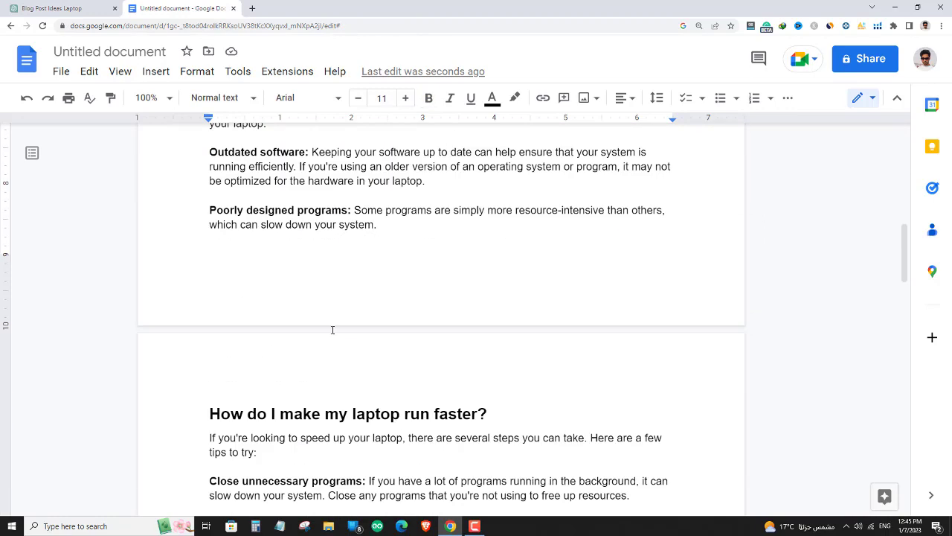
scroll(338, 345, up, 2)
scroll(339, 344, down, 3)
drag(257, 316, 422, 315)
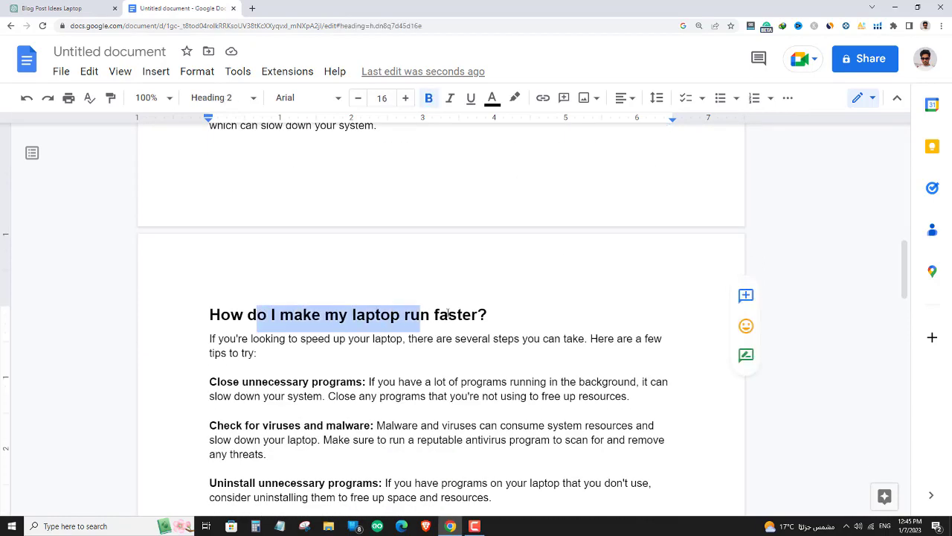
scroll(345, 287, down, 7)
scroll(346, 287, down, 7)
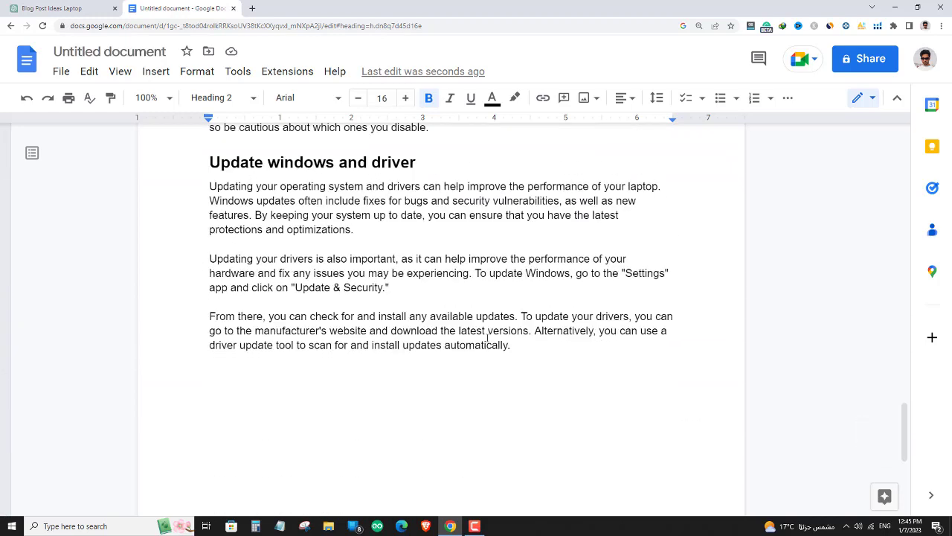
- Switch to ChatGPT and submit the prompt 'Write a concluding paragraph of this blog post'
click(80, 9)
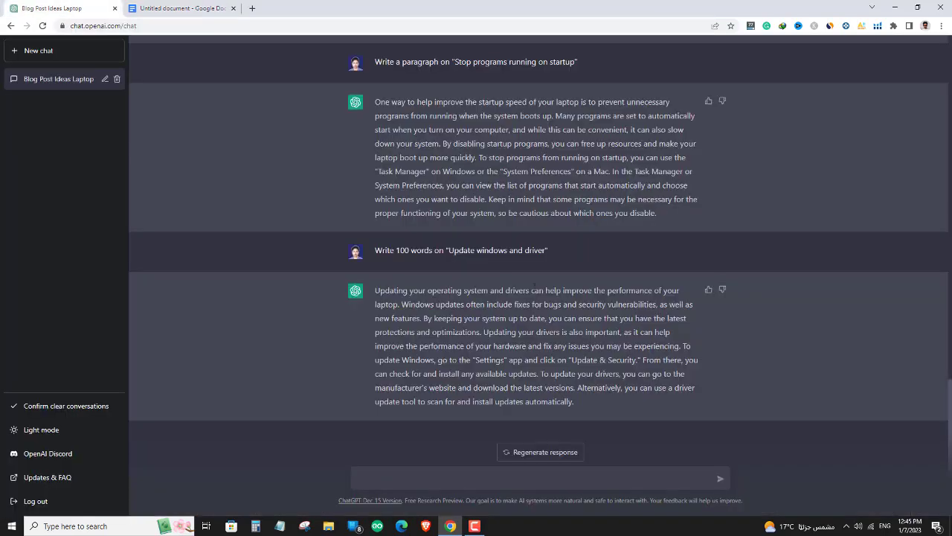
click(461, 473)
text(Write a con)
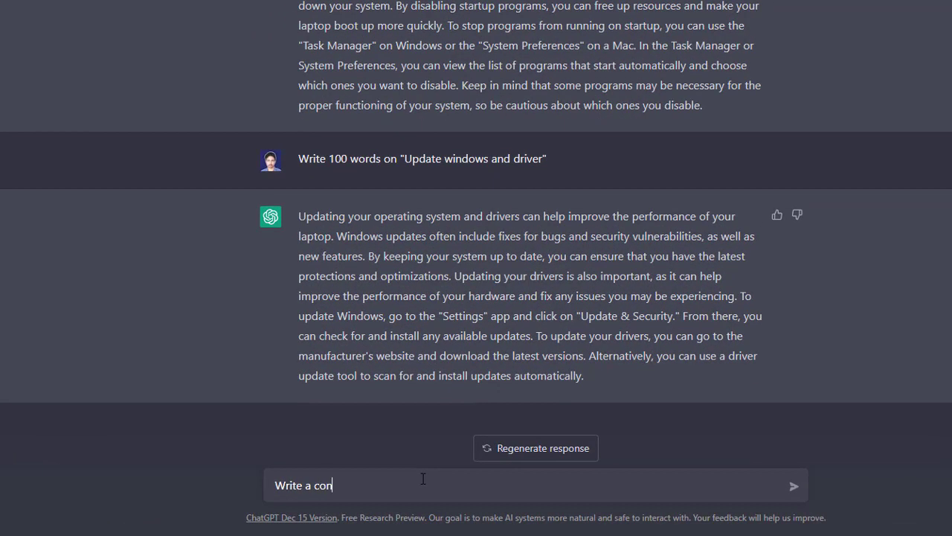
text(cluding paragraph of this blog post)
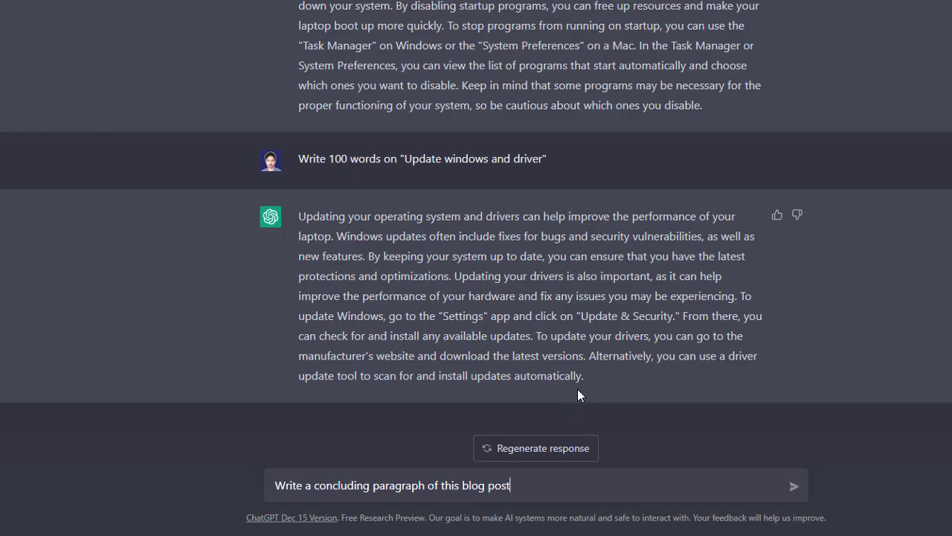
scroll(577, 389, up, 15)
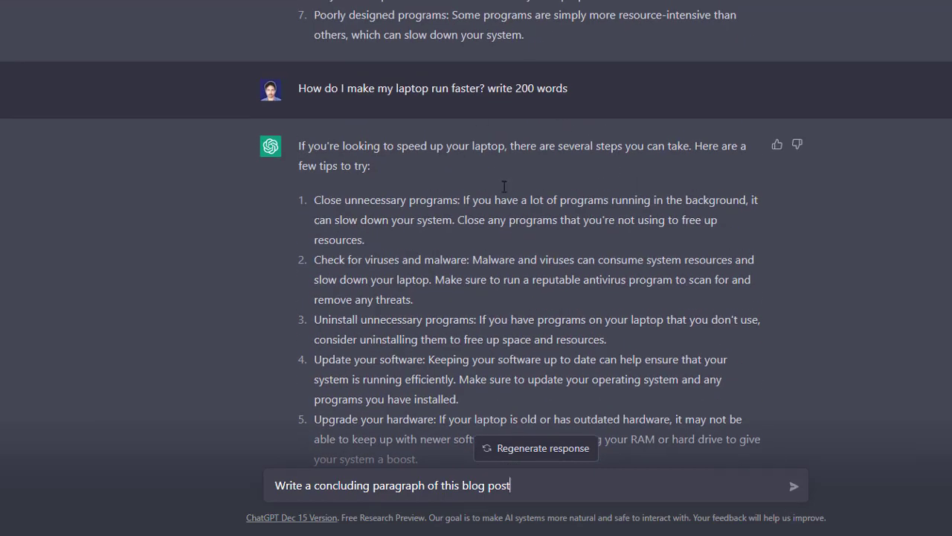
scroll(664, 269, up, 12)
scroll(635, 236, down, 2)
scroll(648, 182, down, 15)
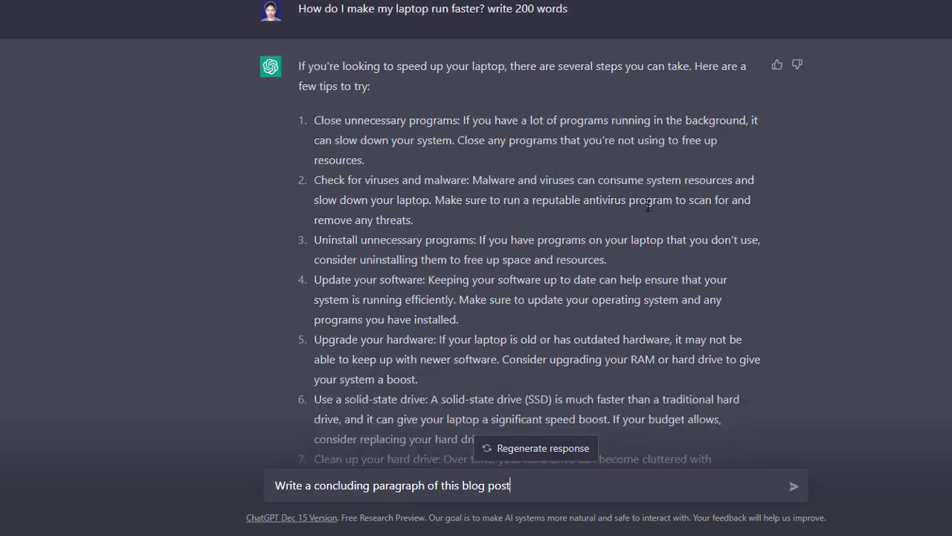
scroll(611, 298, down, 3)
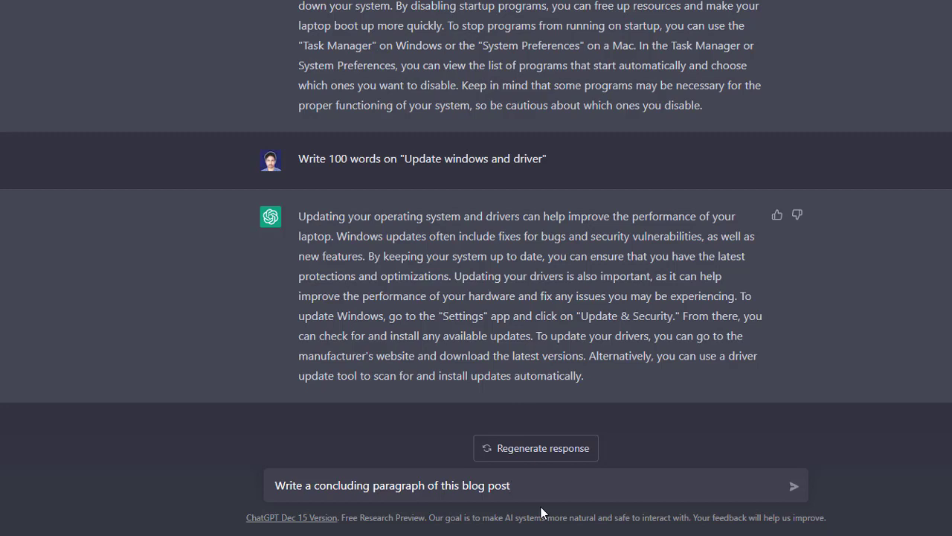
key(Return)
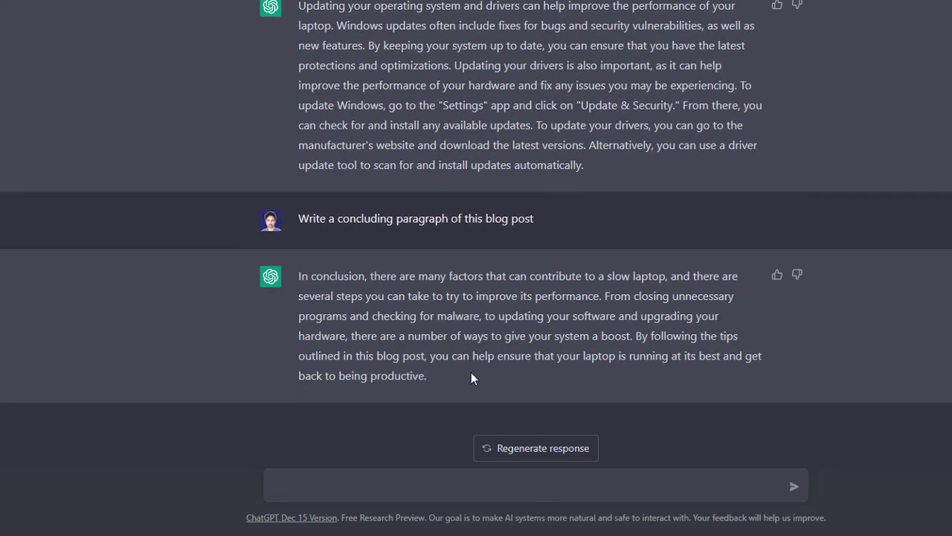
- Copy ChatGPT's concluding paragraph into the Google Docs document below the update section, without its source formatting and not bold
drag(452, 376, 260, 275)
key(ctrl+c)
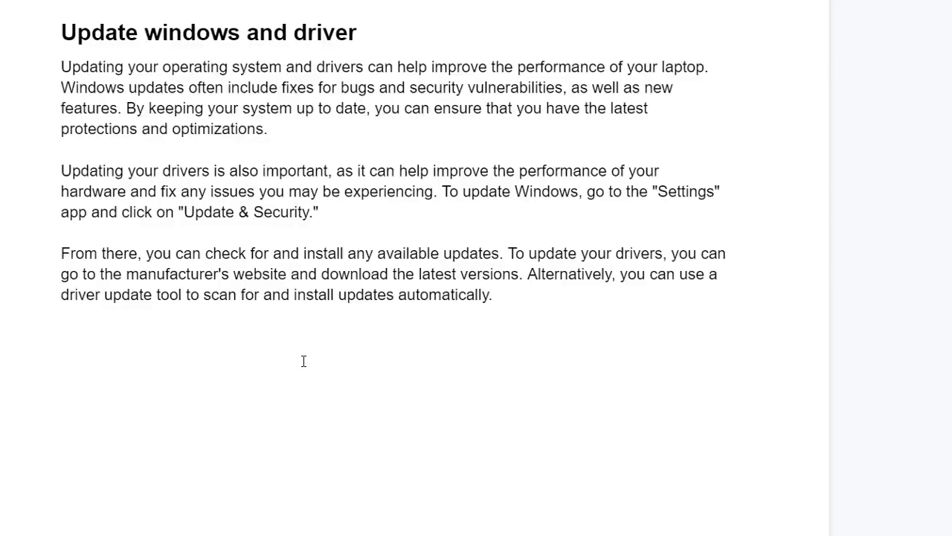
click(303, 360)
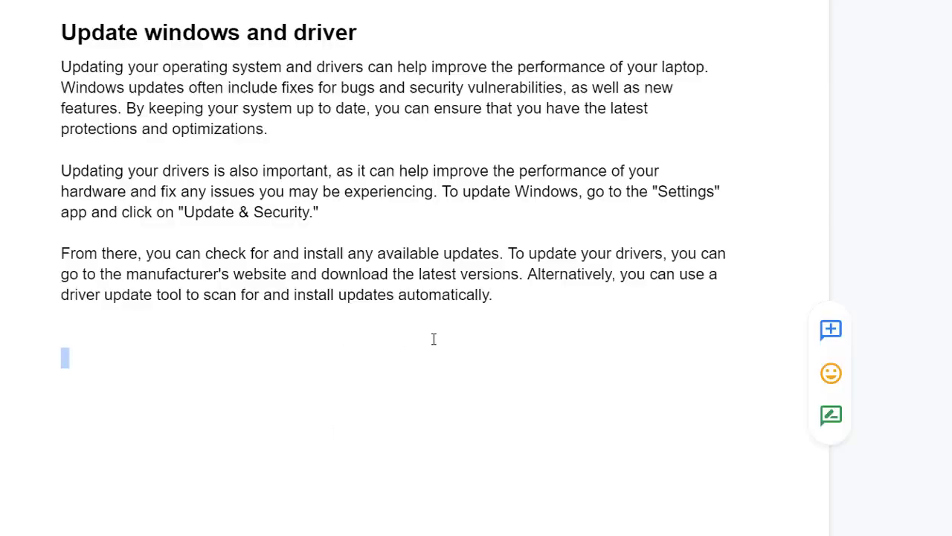
key(ctrl+v)
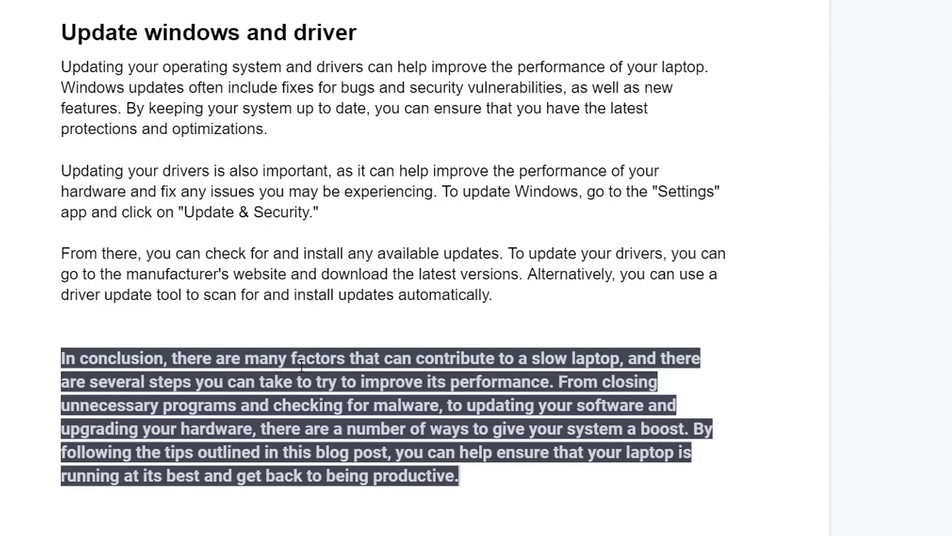
key(ctrl+z)
key(ctrl+shift+v)
triple_click(318, 405)
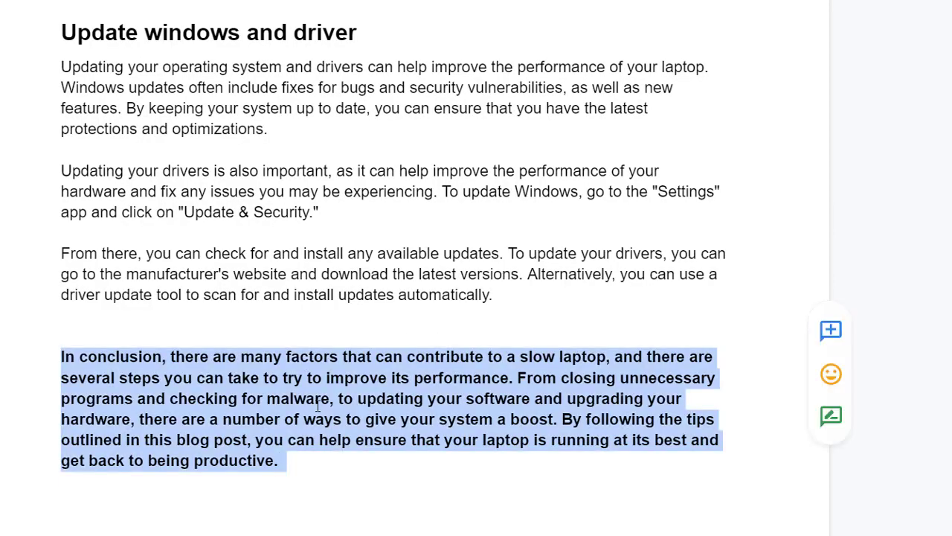
key(ctrl+b)
click(317, 394)
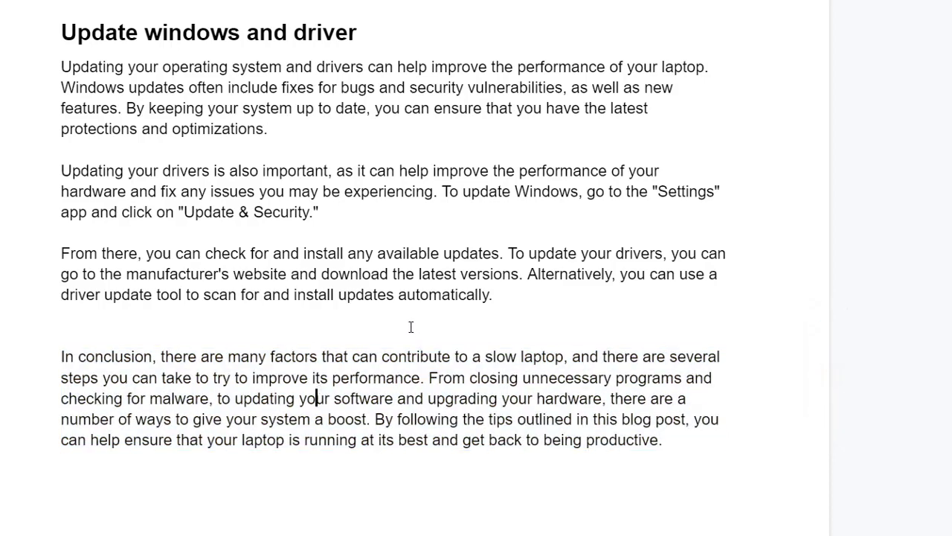
- Add the line 'Conclusion: How to fix a Slow Laptop' above the concluding paragraph
key(Return)
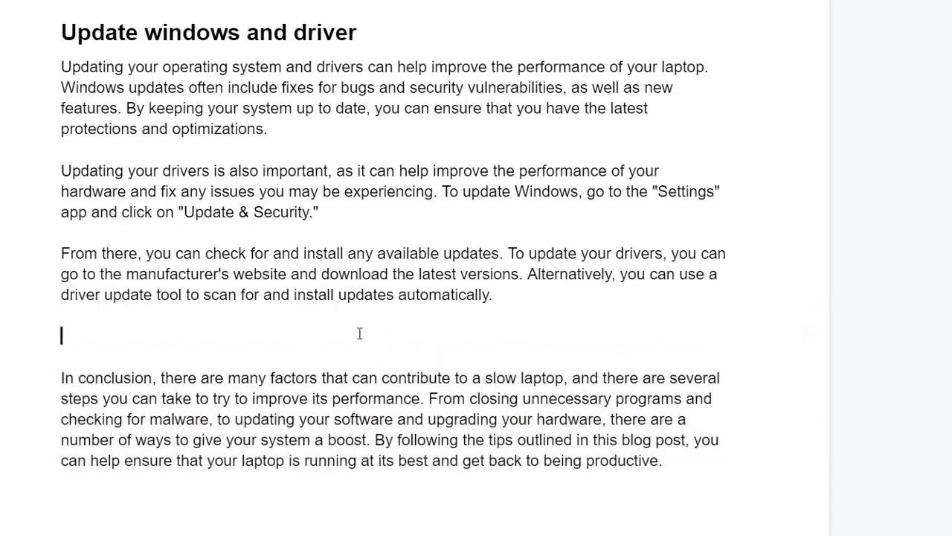
text(Conclusion:)
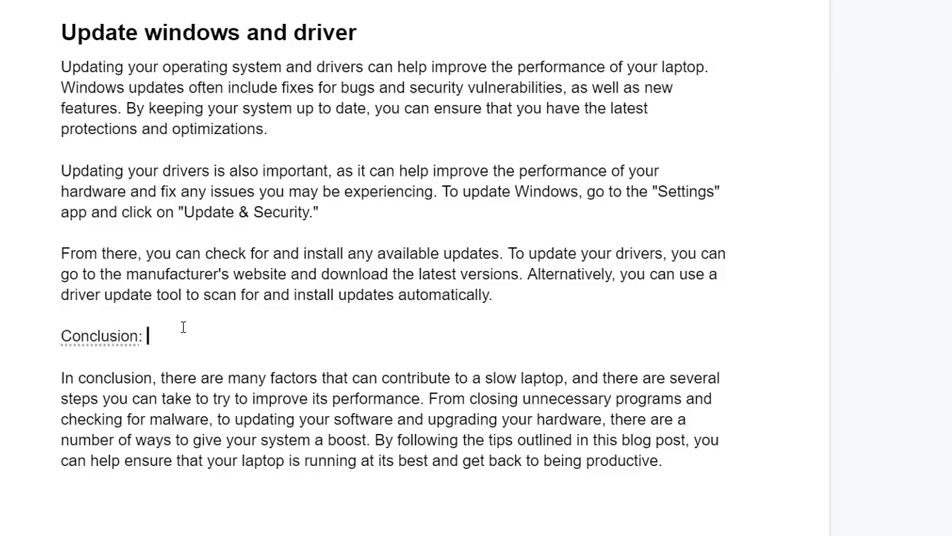
scroll(357, 350, up, 15)
scroll(381, 255, up, 4)
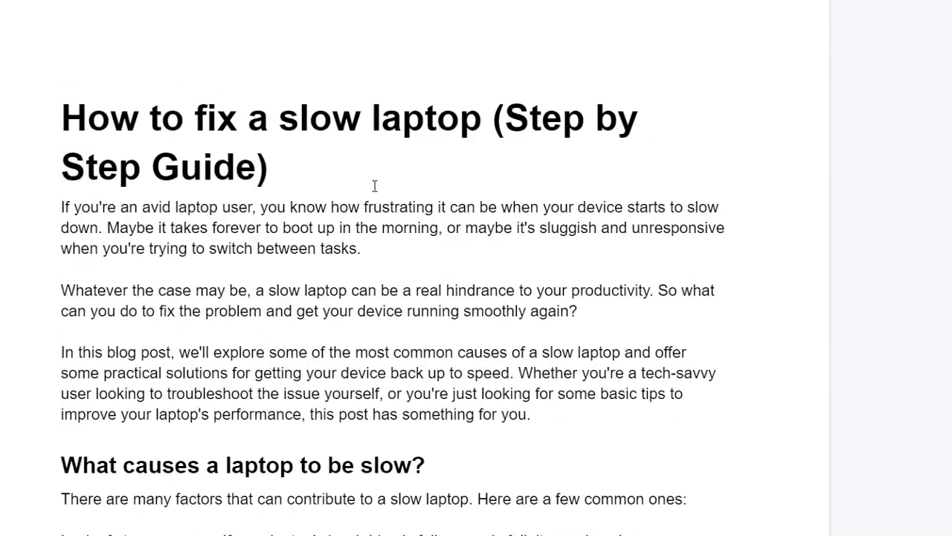
scroll(288, 257, down, 20)
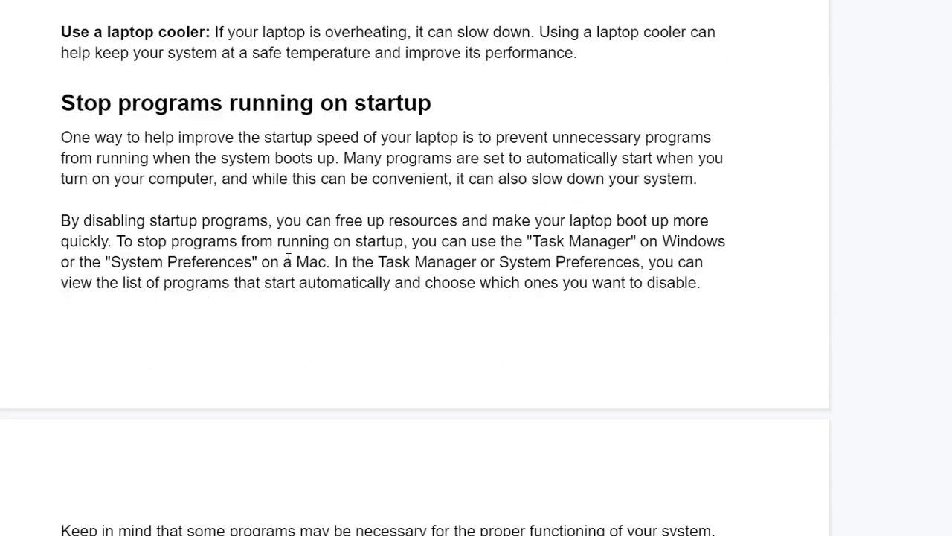
text(How to fin)
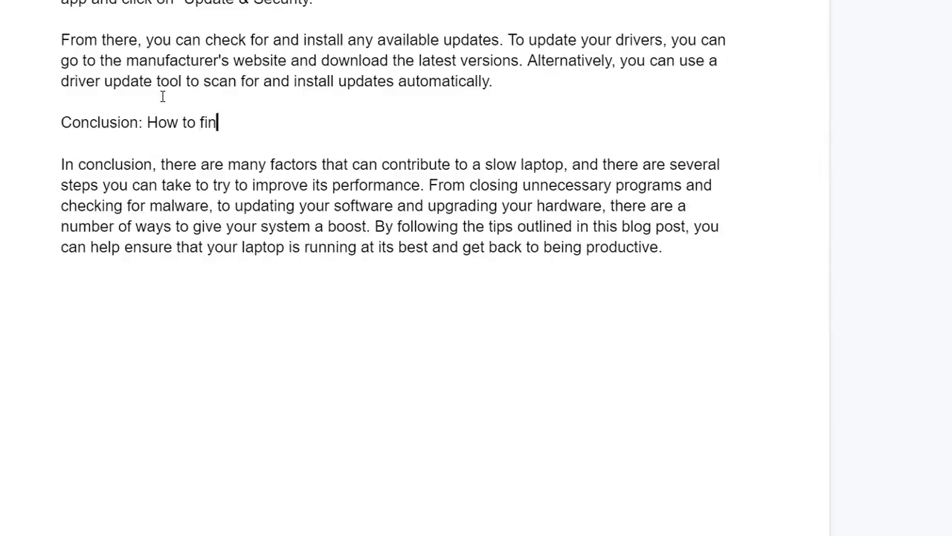
text(x)
key(BackSpace)
key(BackSpace)
text(x a Slow Laptop)
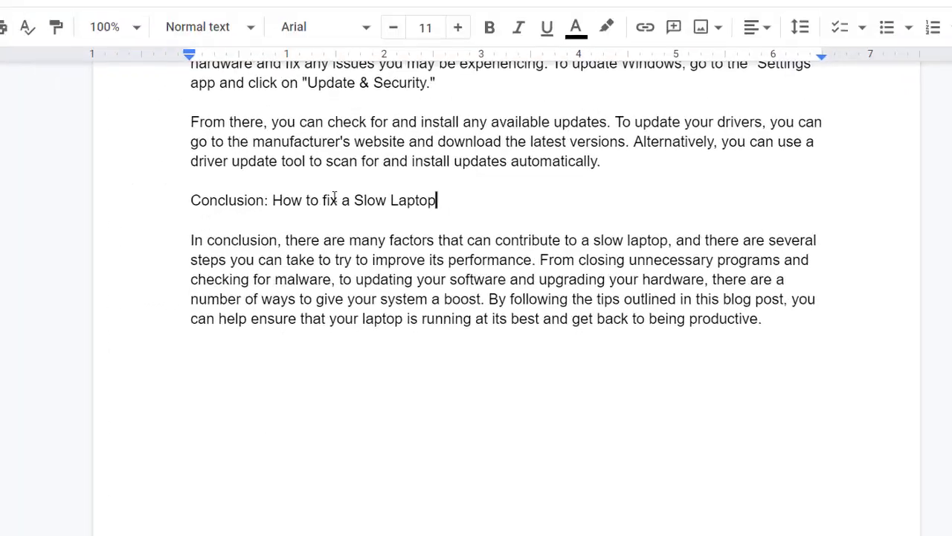
- Make the conclusion line a bold Heading 2 and split the concluding paragraph before 'By following the tips'
triple_click(213, 121)
click(290, 87)
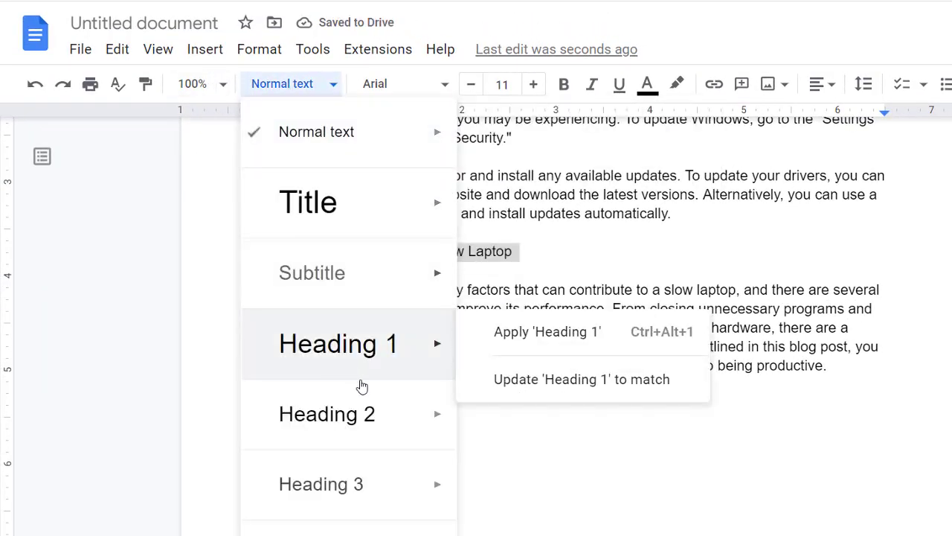
click(363, 413)
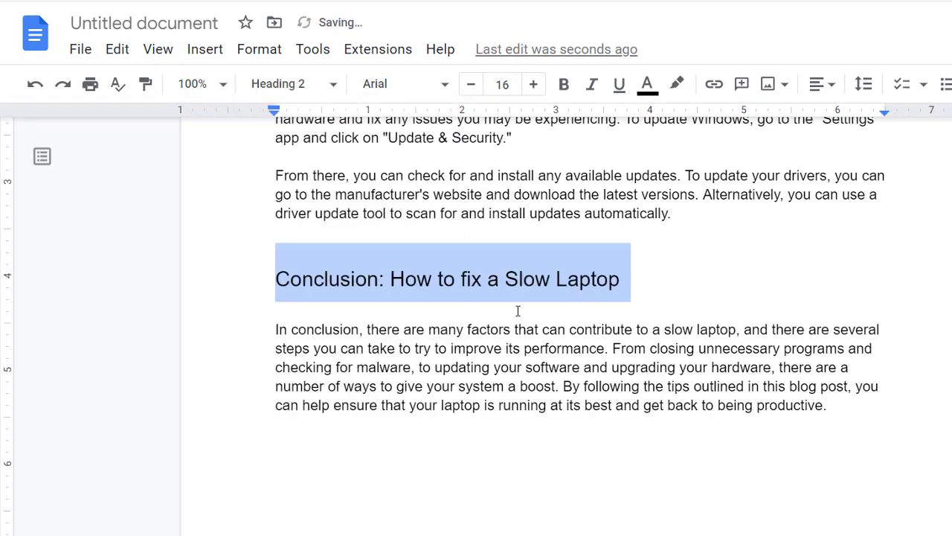
key(ctrl+b)
click(618, 368)
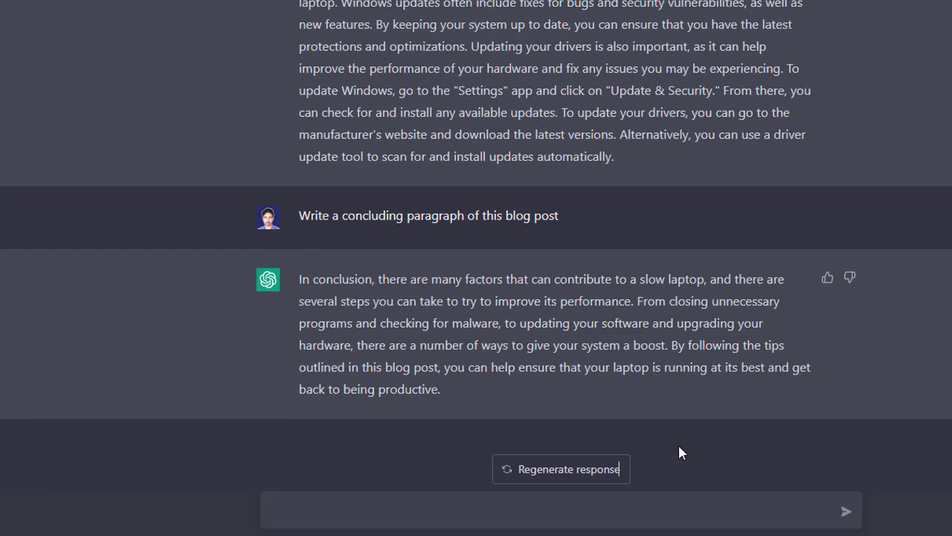
- Ask ChatGPT to 'Write some FAQs and their answers for this blog post'
click(356, 503)
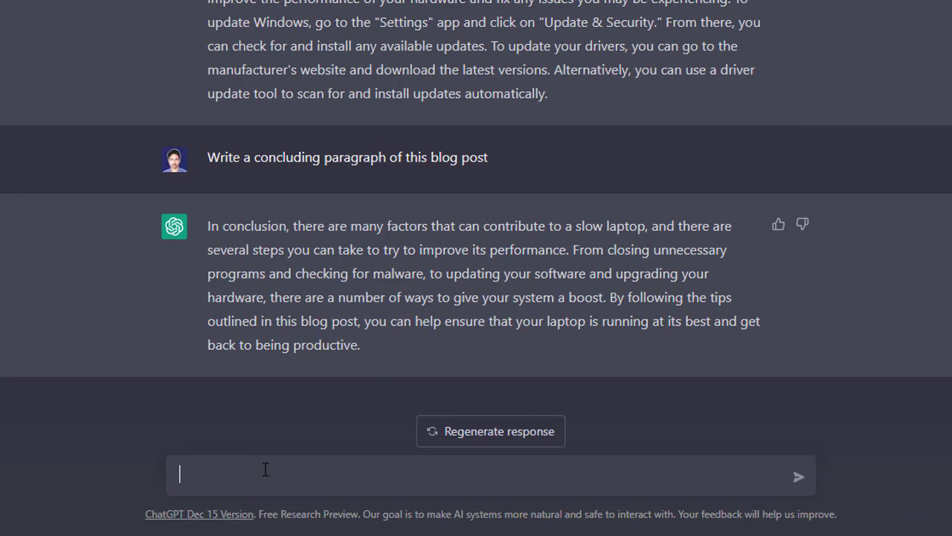
text(Write some FAQs and their answers for thi)
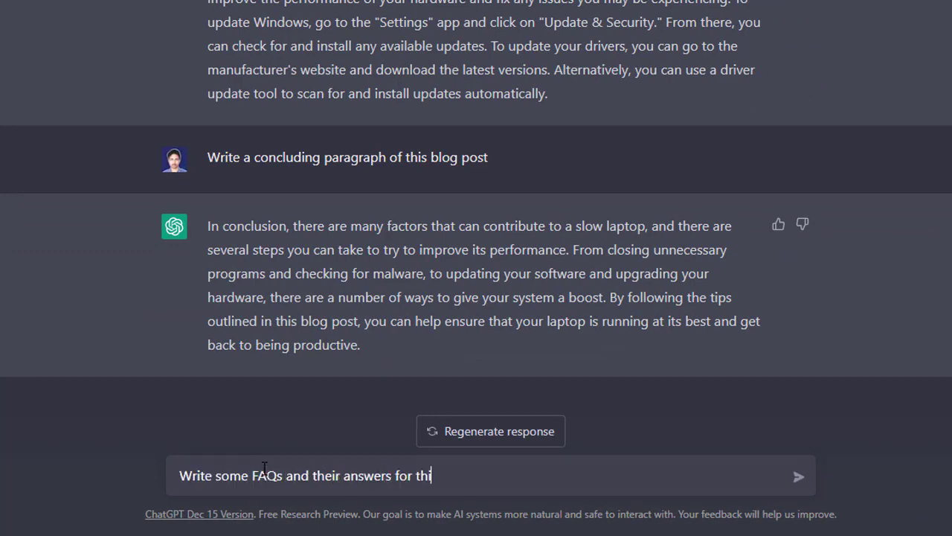
text(s bloh)
key(BackSpace)
text(g post)
key(Return)
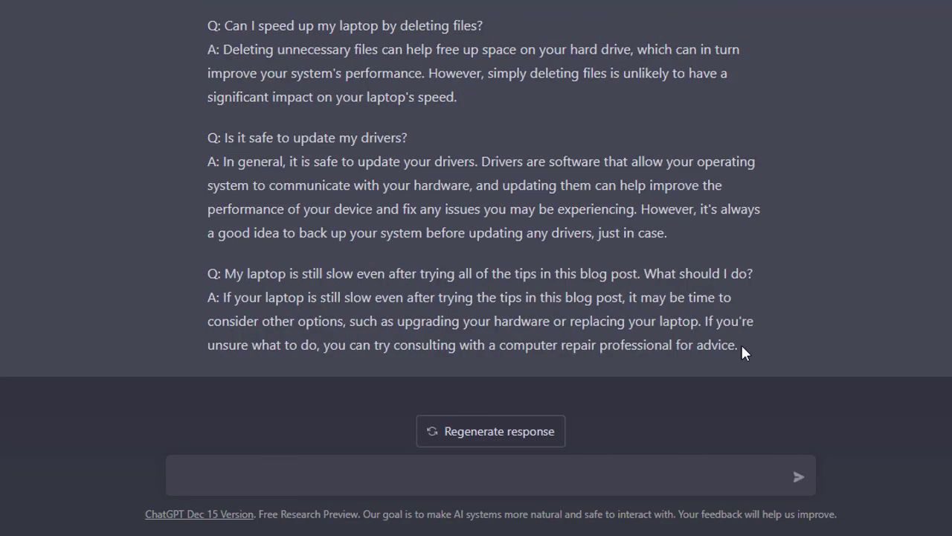
- Copy all of ChatGPT's FAQ questions and answers into the Google Docs document as plain text below the conclusion
drag(751, 351, 494, 153)
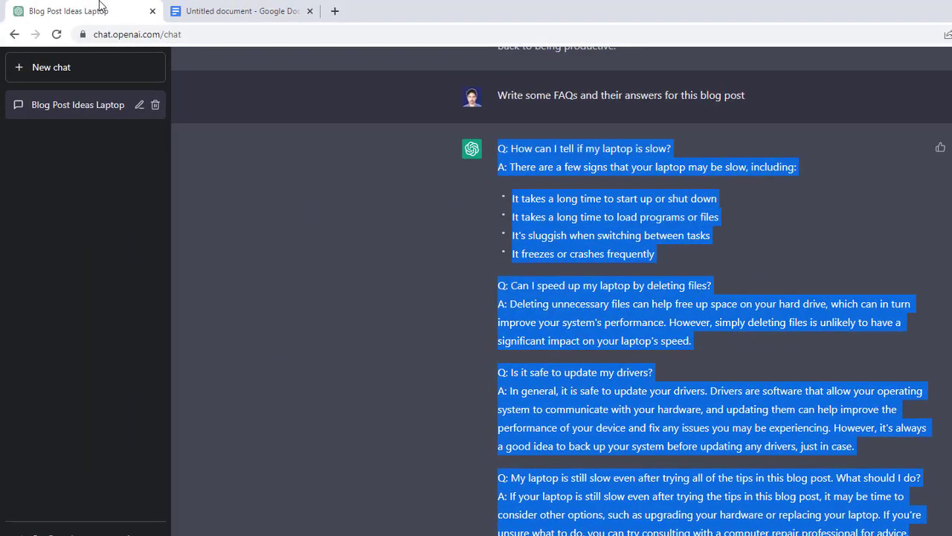
click(191, 9)
scroll(595, 340, down, 3)
key(Return)
key(Return)
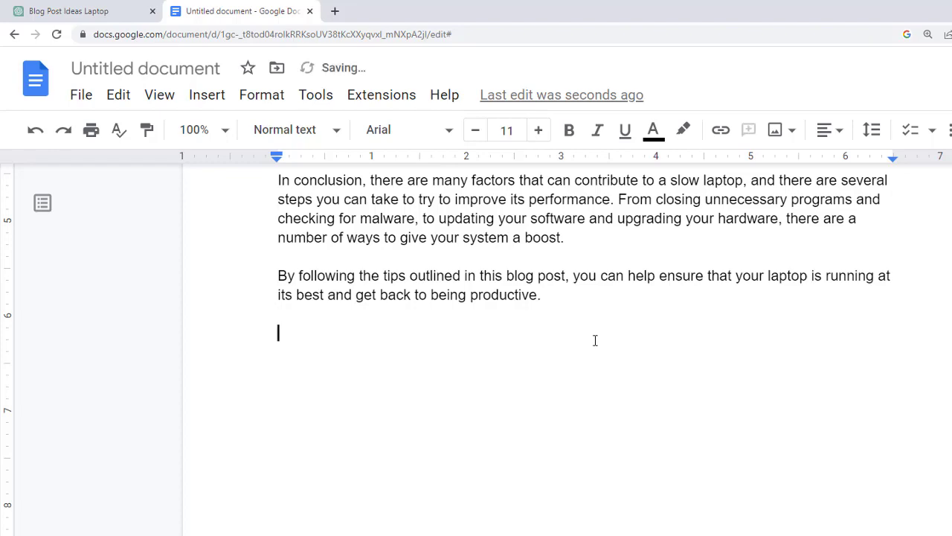
key(ctrl+v)
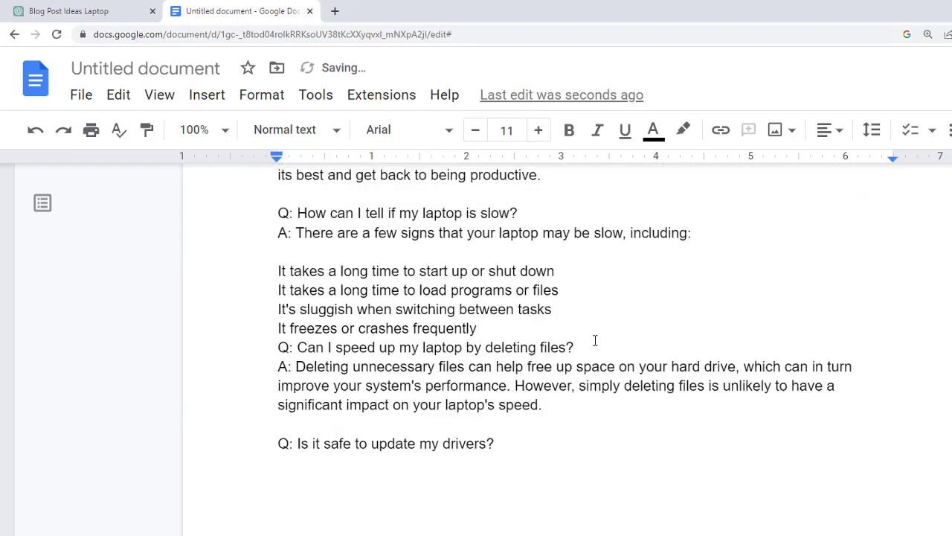
scroll(624, 427, down, 3)
scroll(624, 426, up, 1)
scroll(592, 477, down, 1)
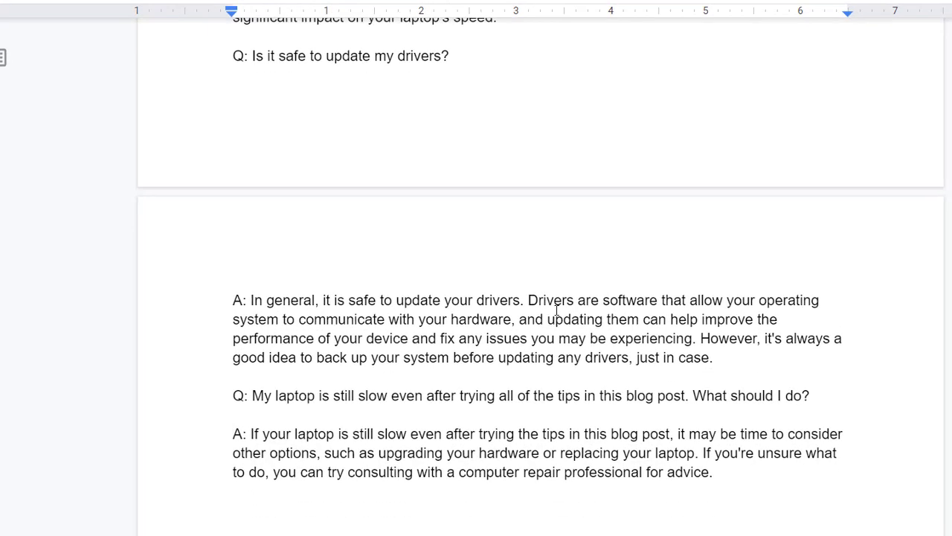
- Add blank lines below the concluding text and place a copy of the 'Conclusion: How to fix a Slow Laptop' heading above the first FAQ question
click(510, 384)
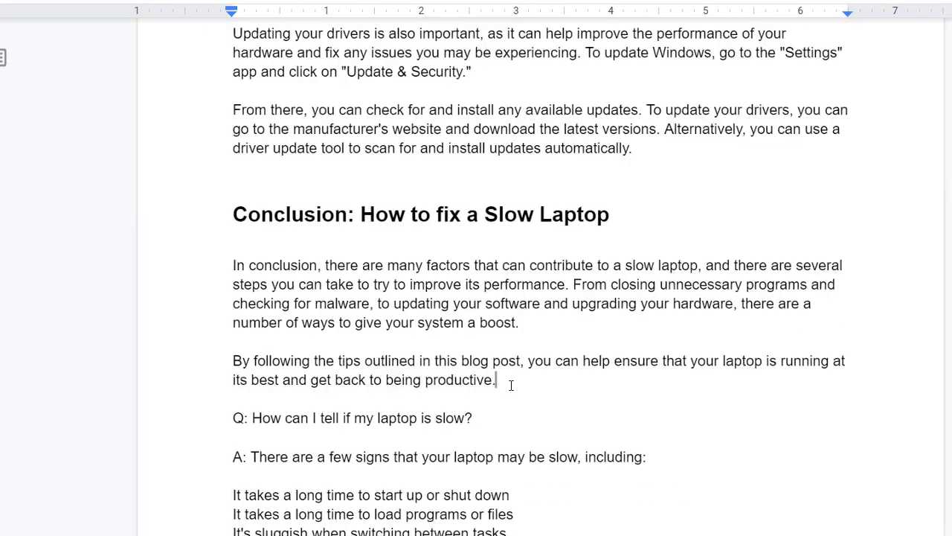
scroll(507, 381, down, 2)
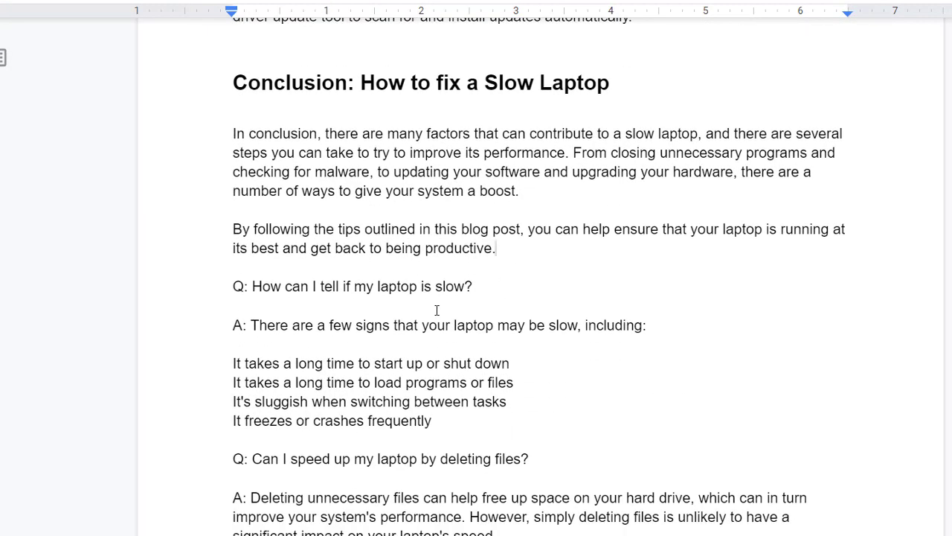
key(Return)
key(Return)
triple_click(451, 83)
key(ctrl+c)
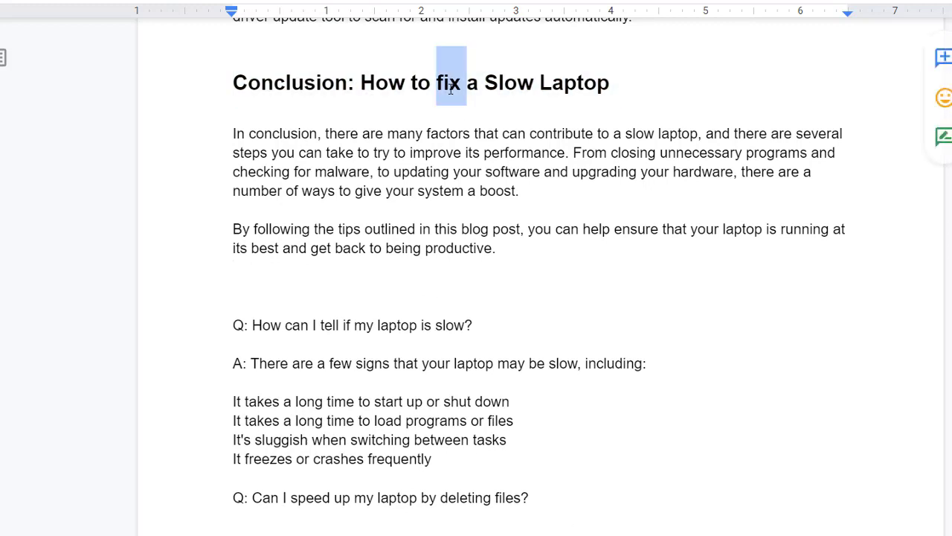
click(247, 286)
key(ctrl+v)
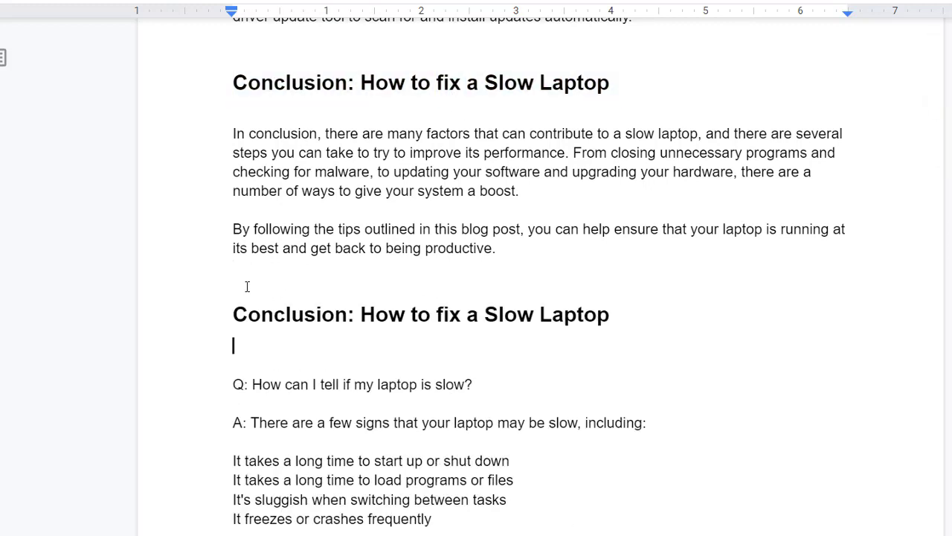
- Remove the extra blank lines around the copied heading and replace its word 'Conclusion' with 'FAQs'
key(BackSpace)
click(277, 276)
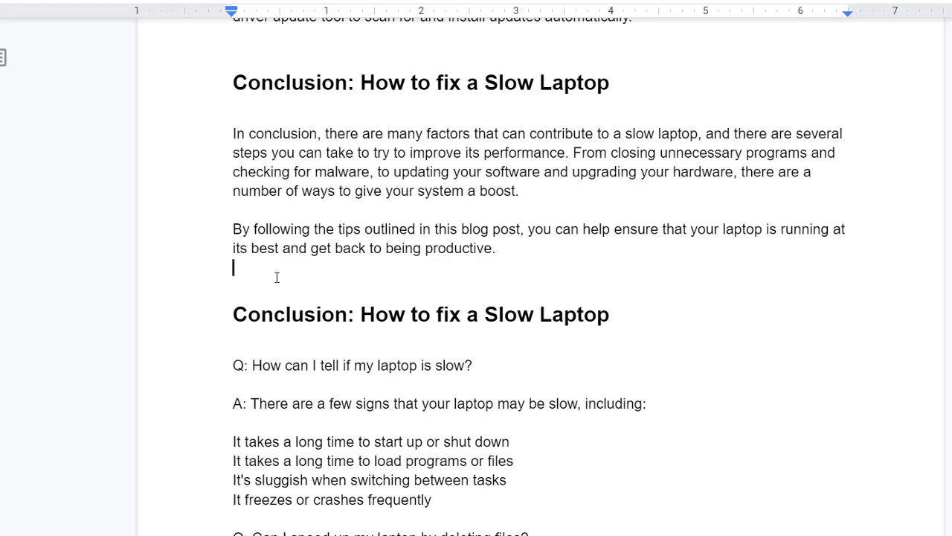
key(BackSpace)
double_click(320, 295)
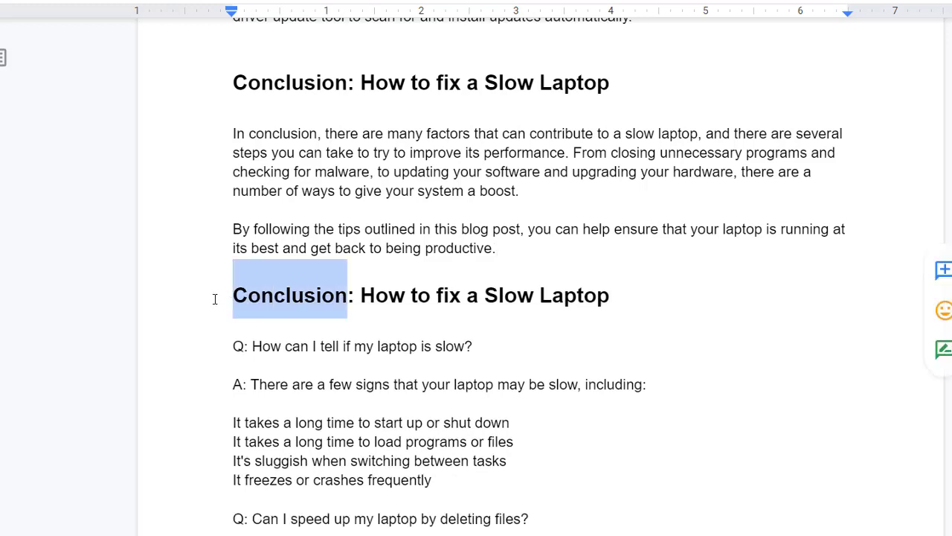
text(FAQs)
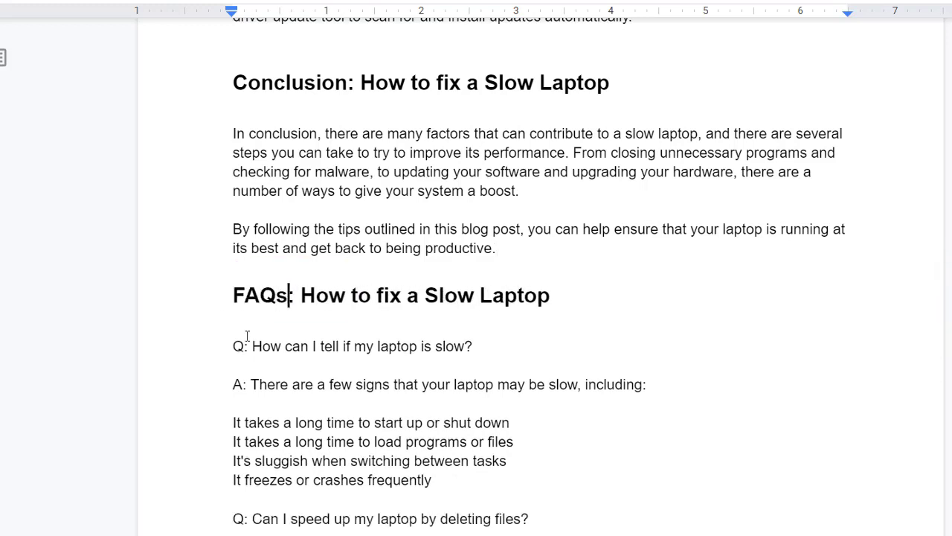
- Bold the FAQ questions 'How can I tell if my laptop is slow?' and 'Can I speed up my laptop by deleting files?'
scroll(328, 316, down, 2)
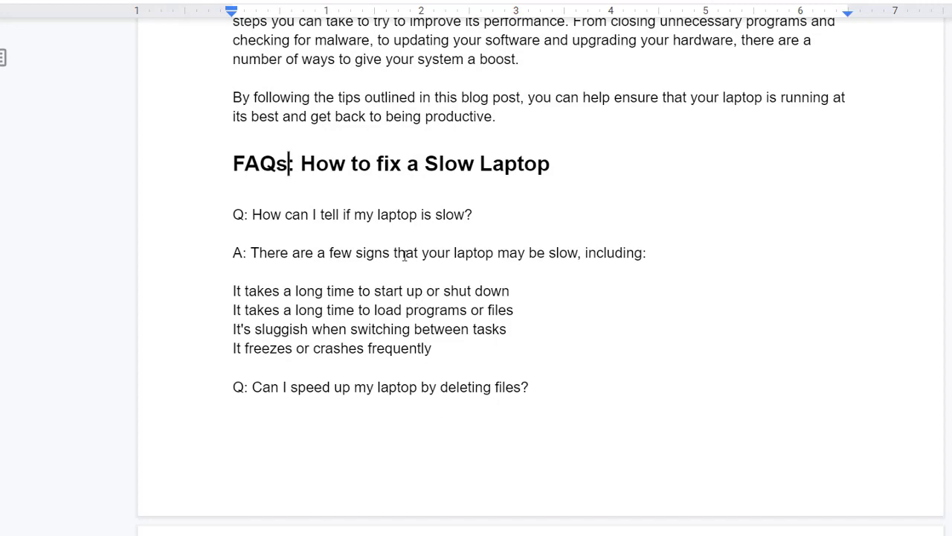
triple_click(484, 214)
key(ctrl+b)
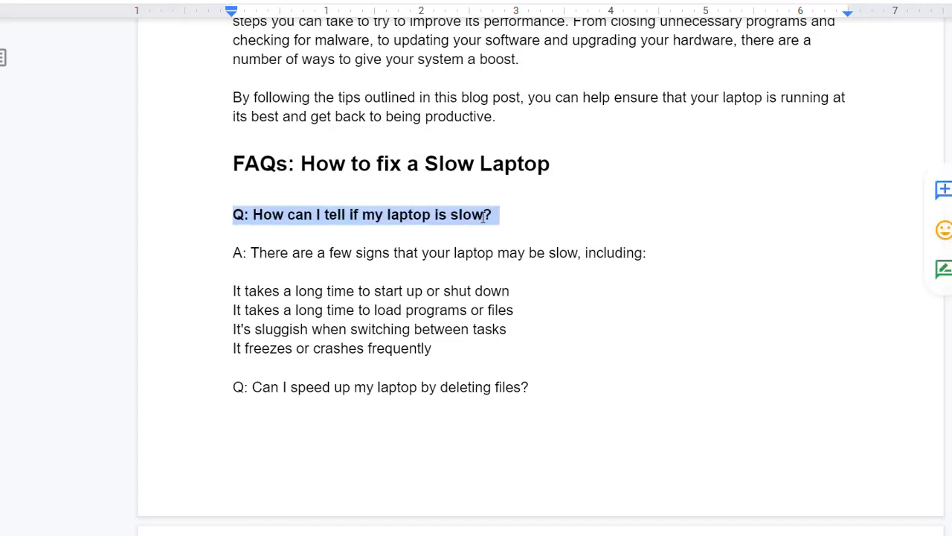
scroll(354, 248, down, 2)
triple_click(344, 257)
key(ctrl+b)
scroll(408, 212, down, 3)
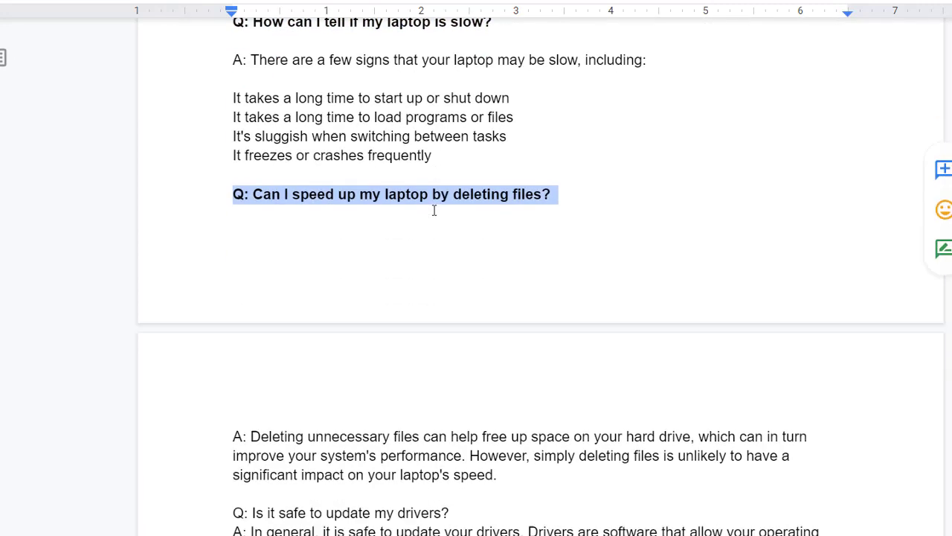
- Insert a blank line after the question 'Is it safe to update my drivers?' and make the whole question bold
click(488, 375)
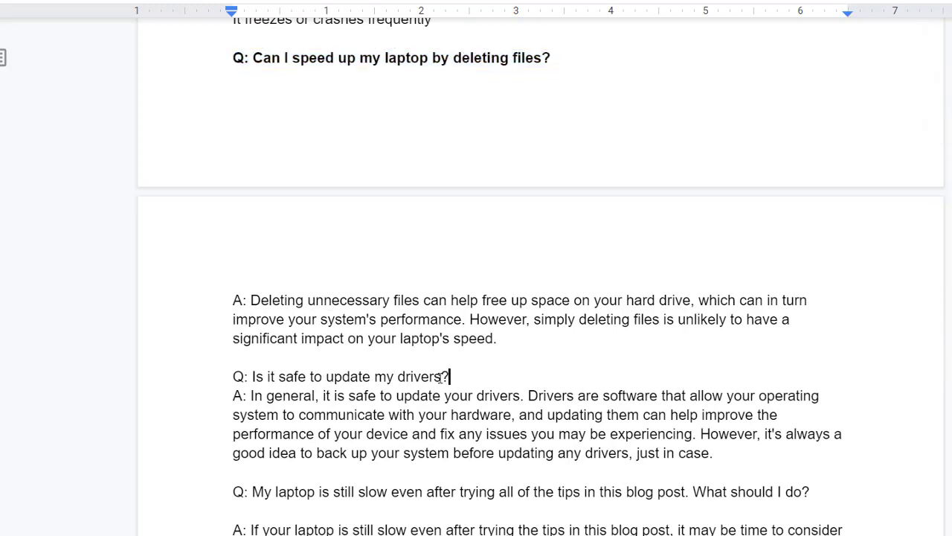
key(Return)
double_click(387, 376)
key(ctrl+b)
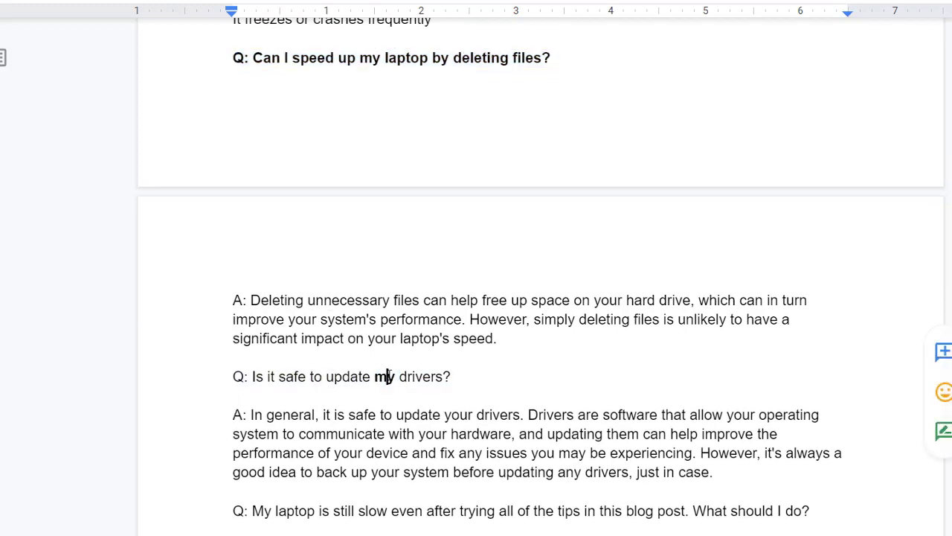
triple_click(389, 376)
key(ctrl+b)
scroll(389, 375, down, 4)
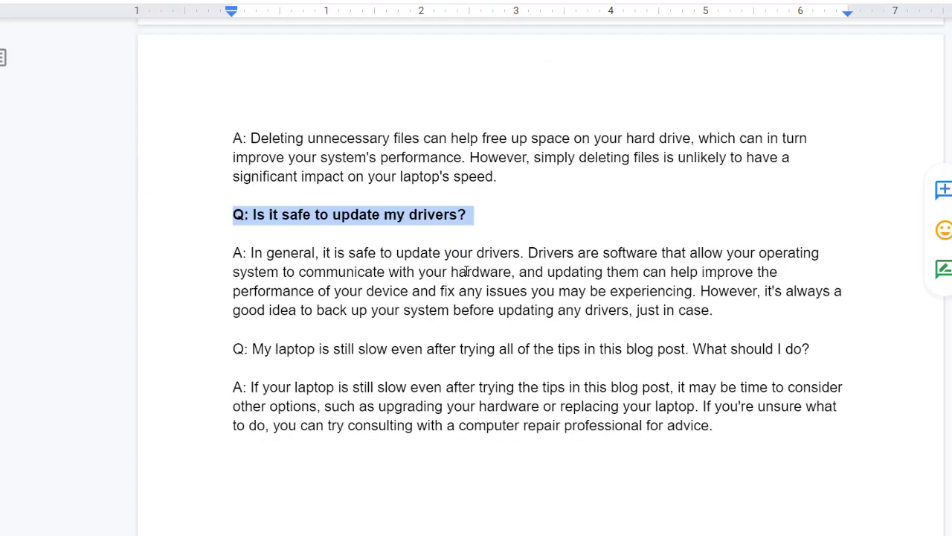
- Bold the last FAQ question, about the laptop still being slow after trying all of the tips, and look over the FAQ section
triple_click(326, 249)
key(ctrl+b)
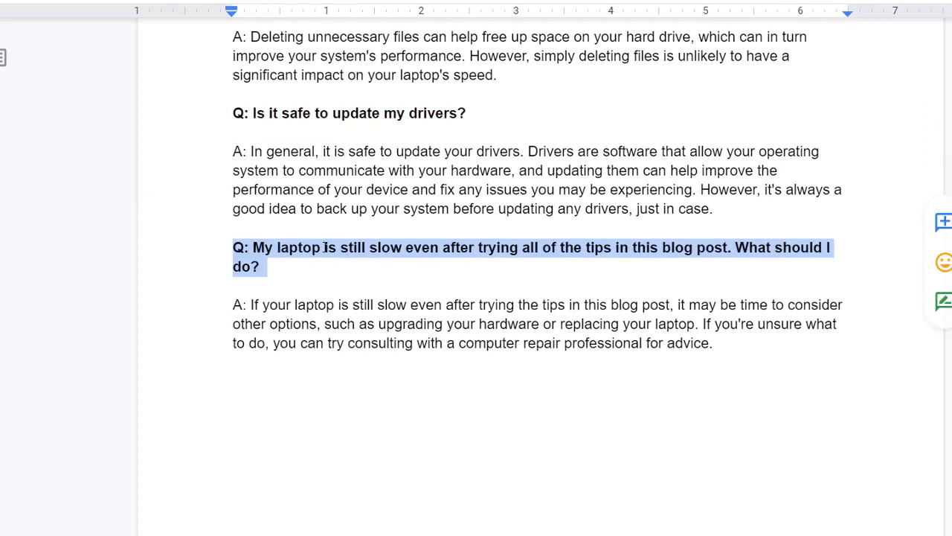
scroll(557, 365, up, 12)
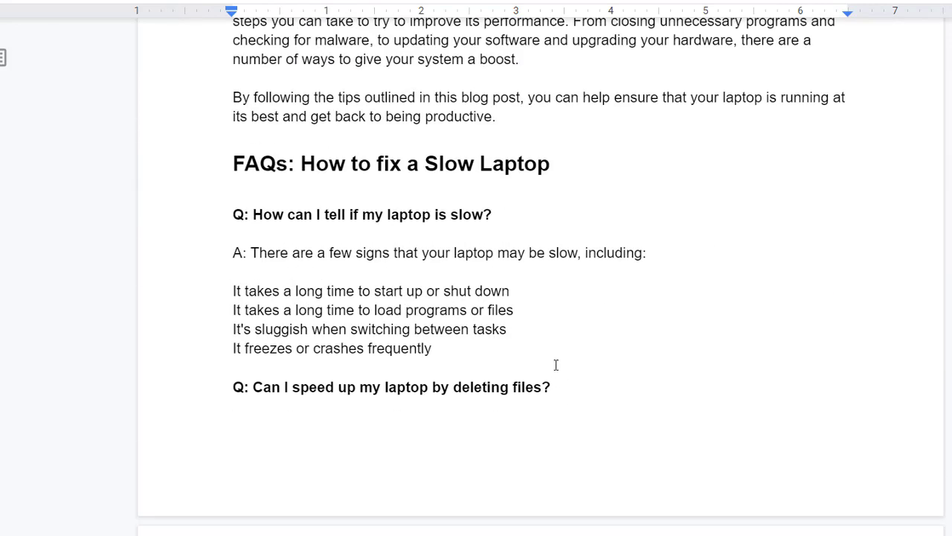
scroll(461, 369, down, 3)
scroll(461, 368, up, 20)
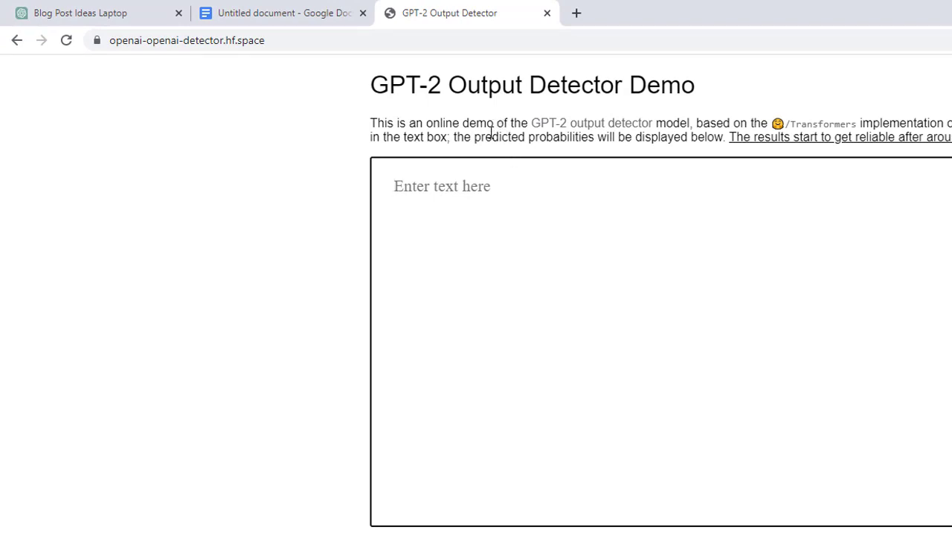
- Copy the 'What causes a laptop to be slow?' text, through 'Too many programs running at once', from Google Docs into the GPT-2 Output Detector
click(332, 4)
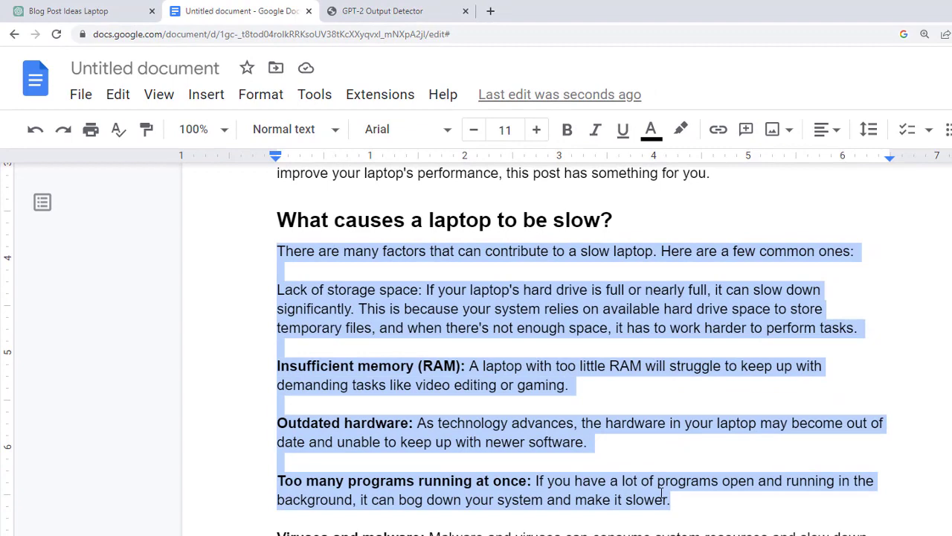
drag(686, 498, 280, 256)
key(ctrl+c)
click(400, 11)
key(ctrl+v)
scroll(751, 395, down, 1)
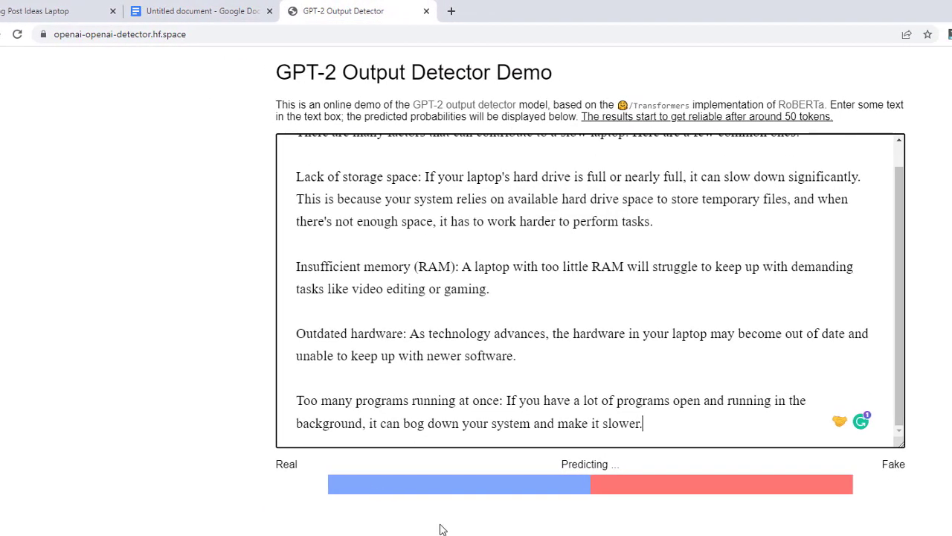
- Examine the detector's Real and Fake percentages for the submitted text
drag(875, 487, 914, 488)
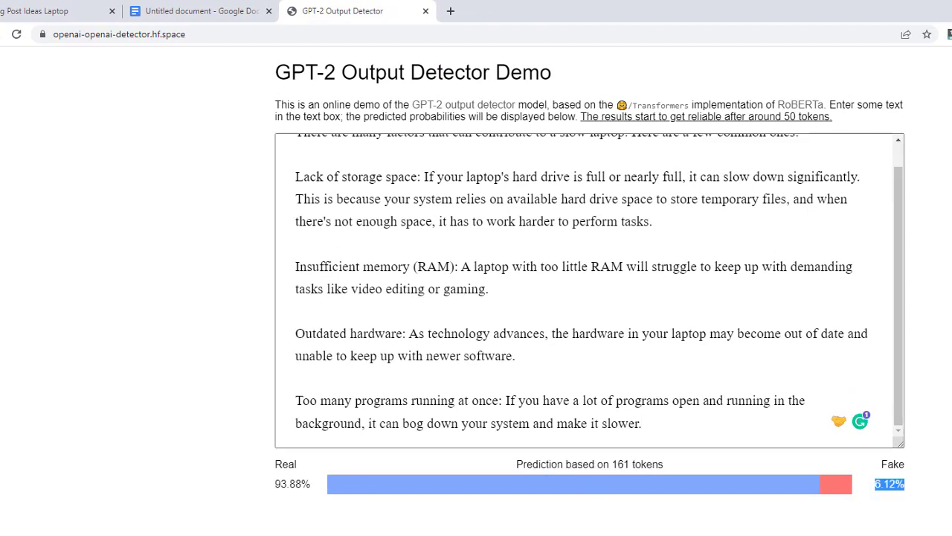
triple_click(289, 70)
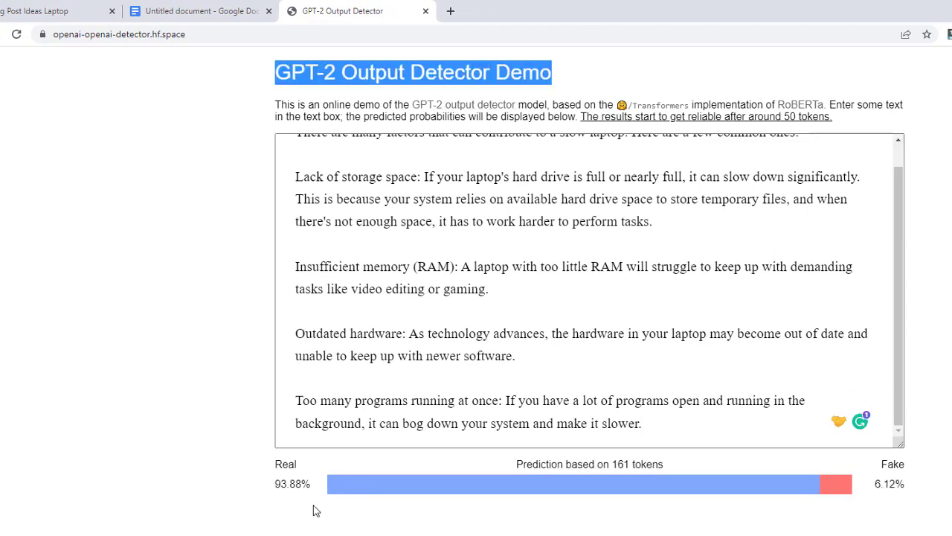
drag(276, 485, 324, 493)
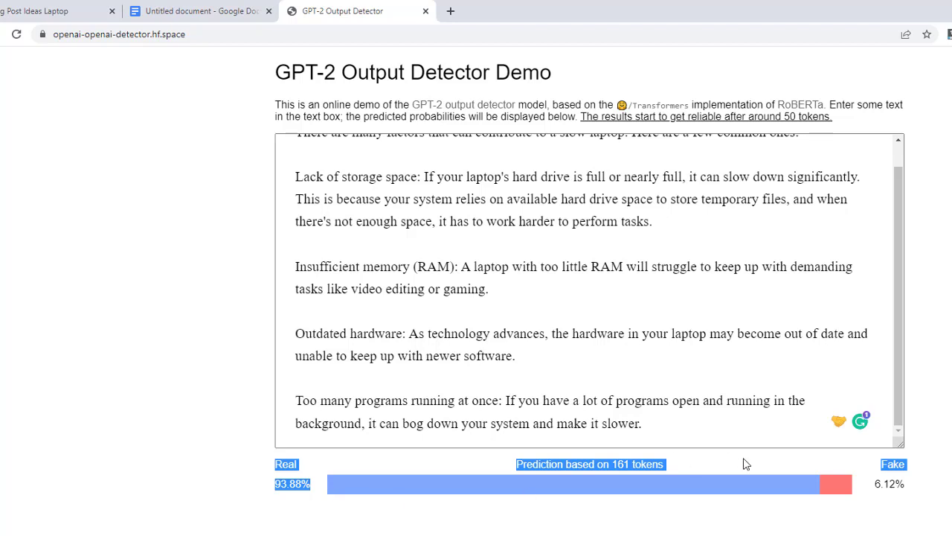
click(554, 515)
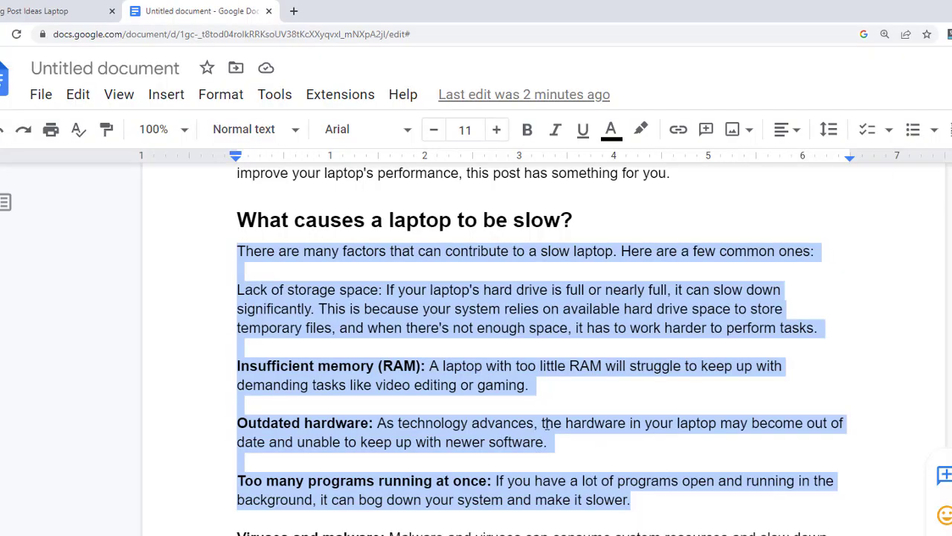
- Deselect the copied passage in the Google Docs document and view the blog post from its title
click(545, 423)
scroll(545, 423, up, 5)
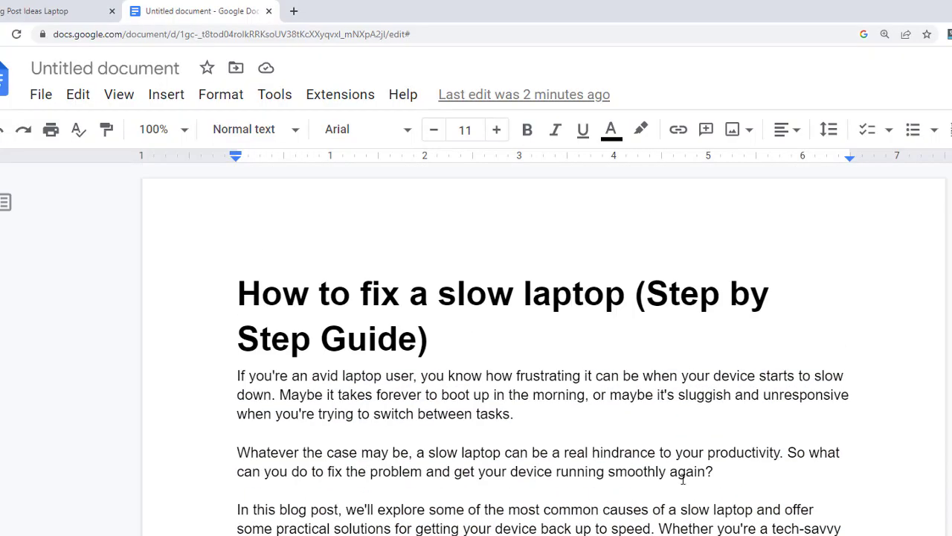